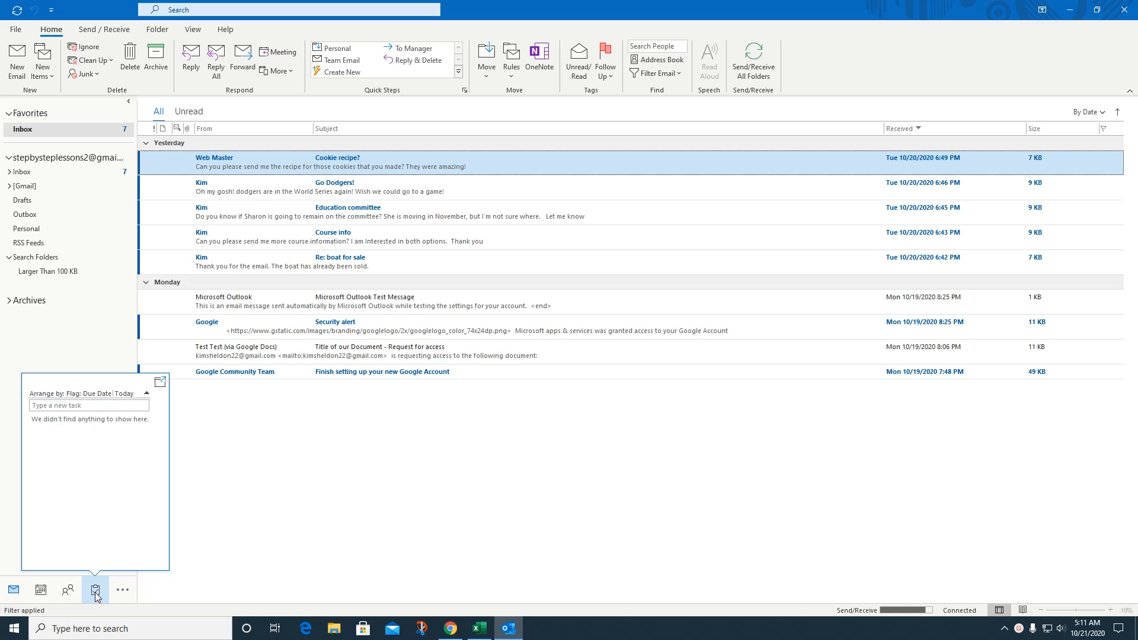
Step: Switch to the October 2020 month calendar and dismiss the new-search welcome popup
left_click(41, 593)
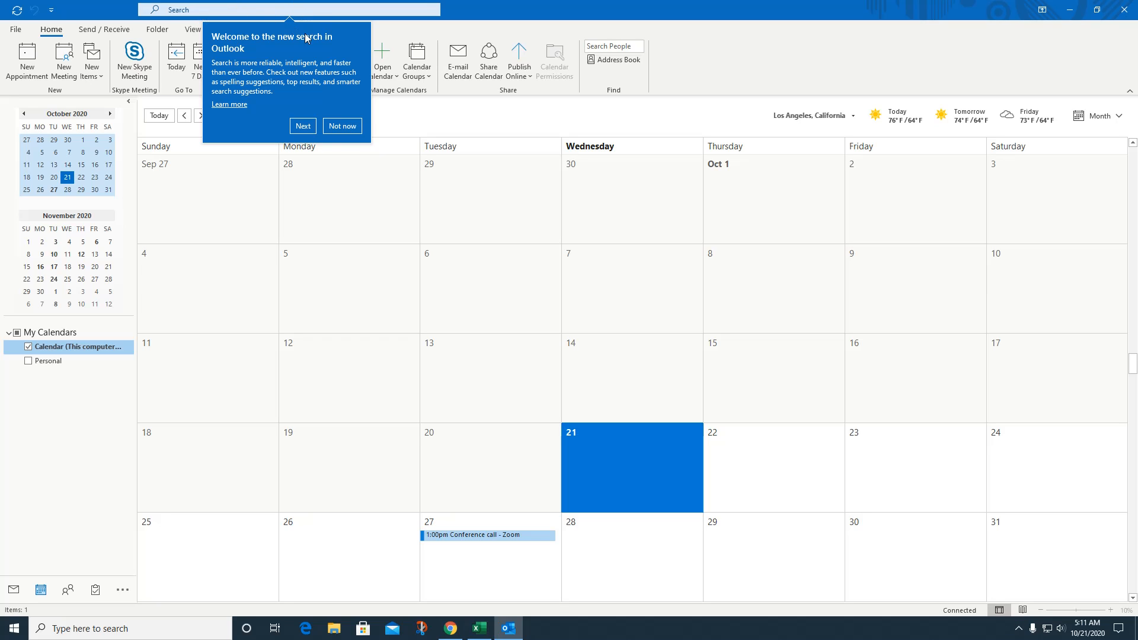
left_click(336, 126)
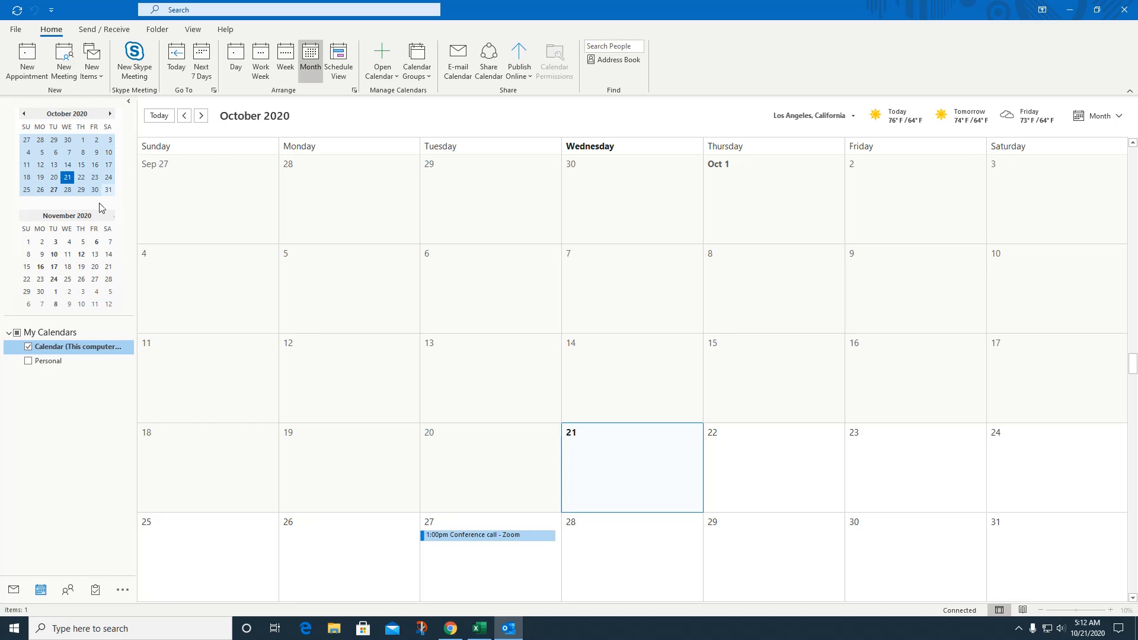
left_click(201, 117)
left_click(201, 116)
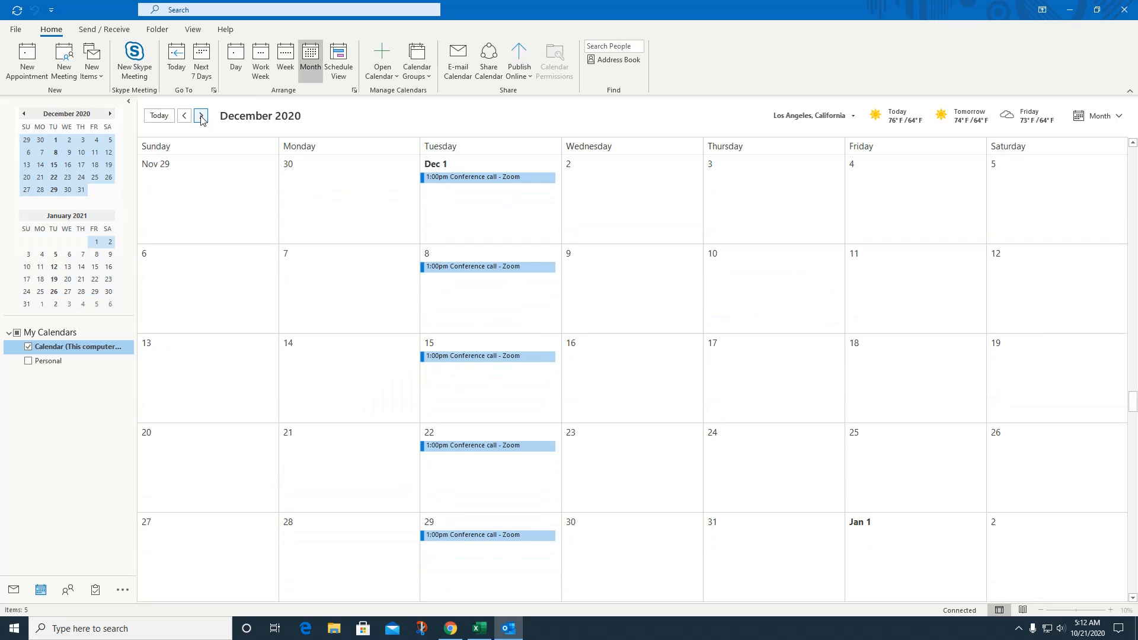
left_click(201, 116)
left_click(183, 118)
left_click(182, 120)
left_click(185, 118)
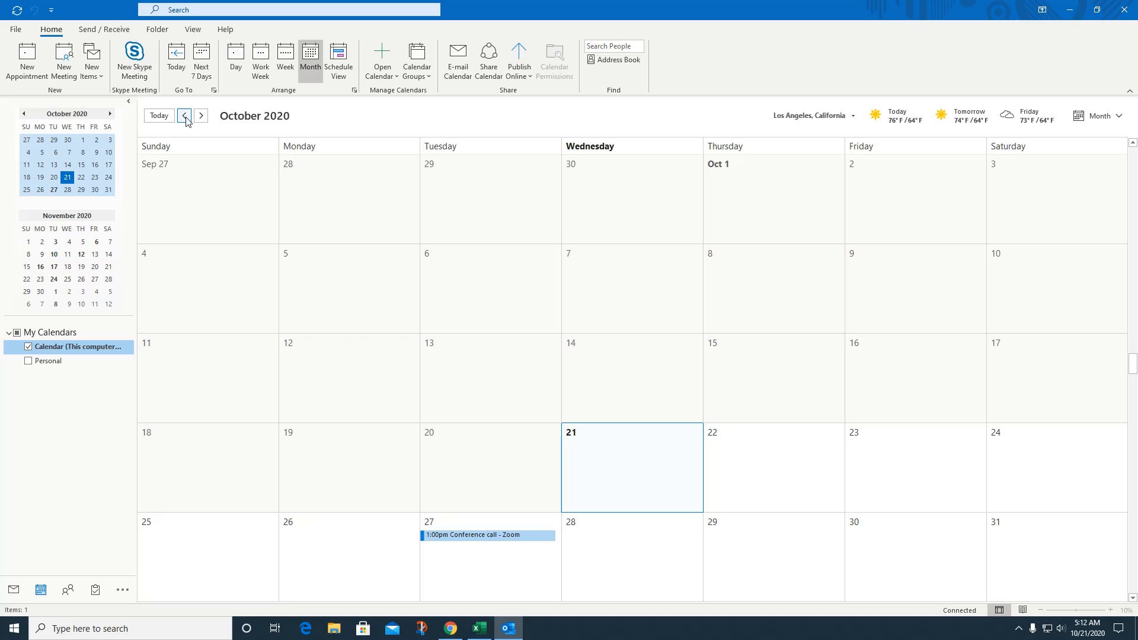
left_click(158, 117)
Step: Select October 28, then try Week, Work Week, Month and Schedule views, ending on Week
left_click(628, 542)
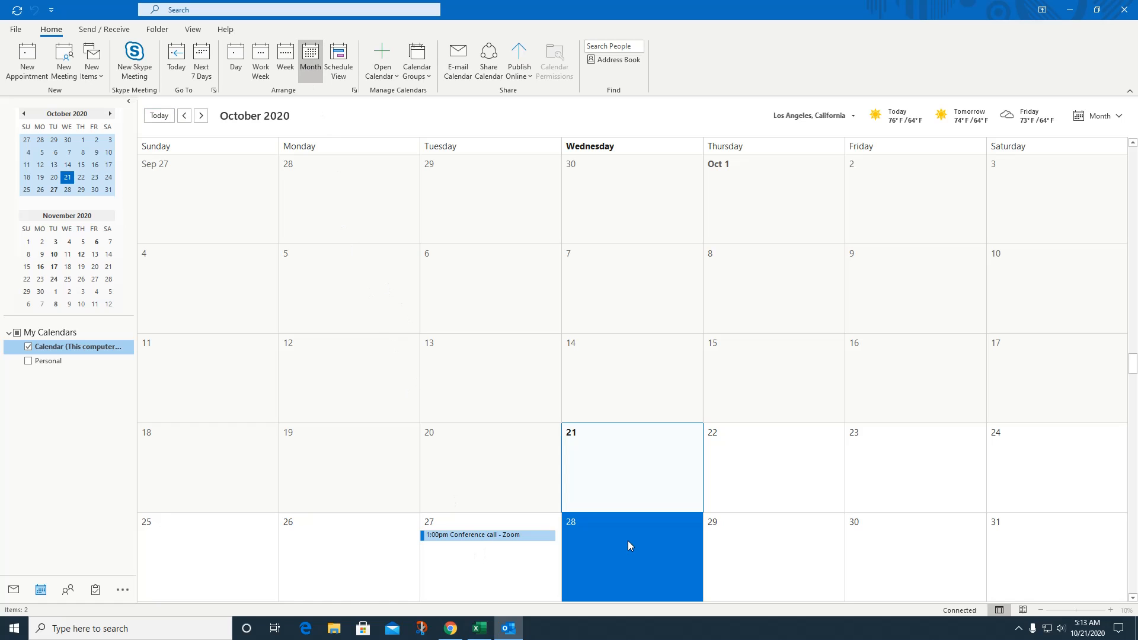
left_click(628, 540)
left_click(286, 63)
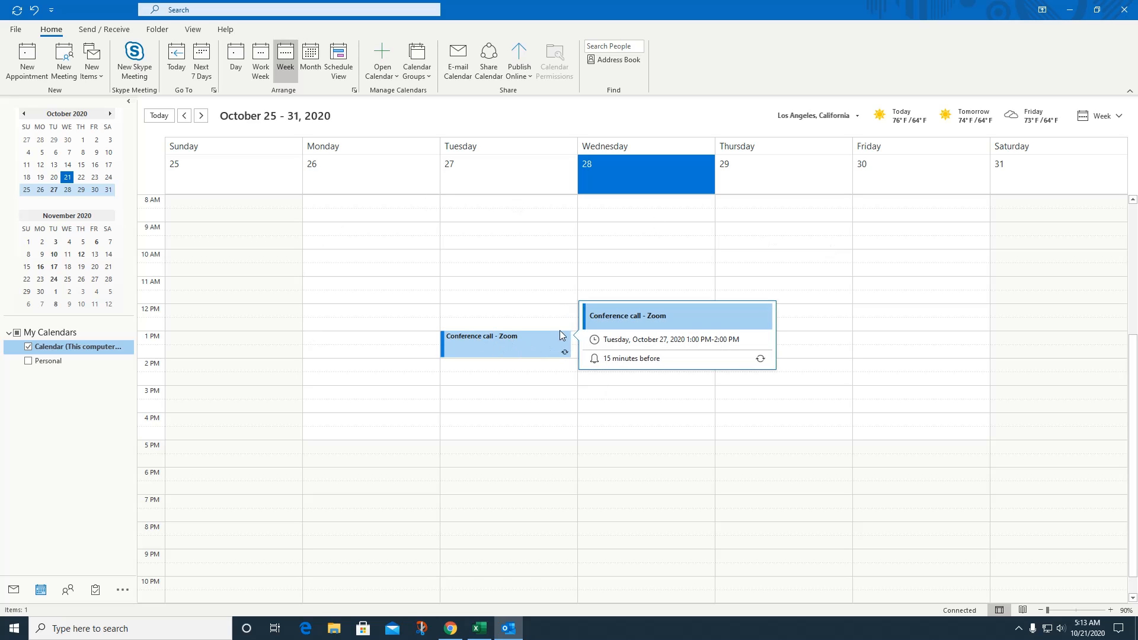
mouse_move(525, 344)
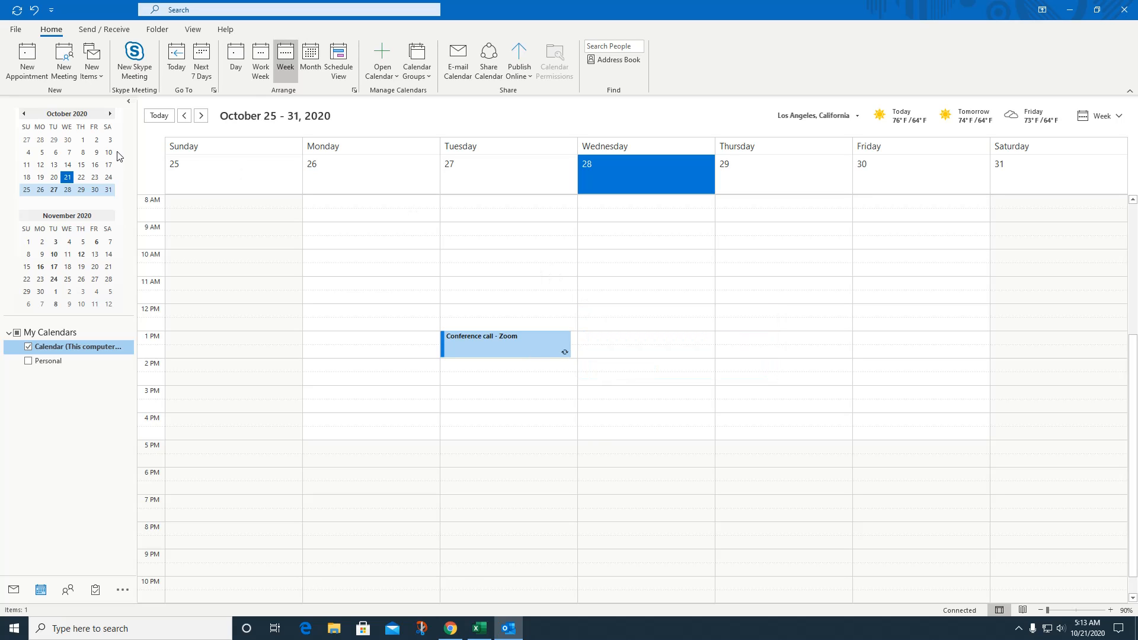
left_click(260, 76)
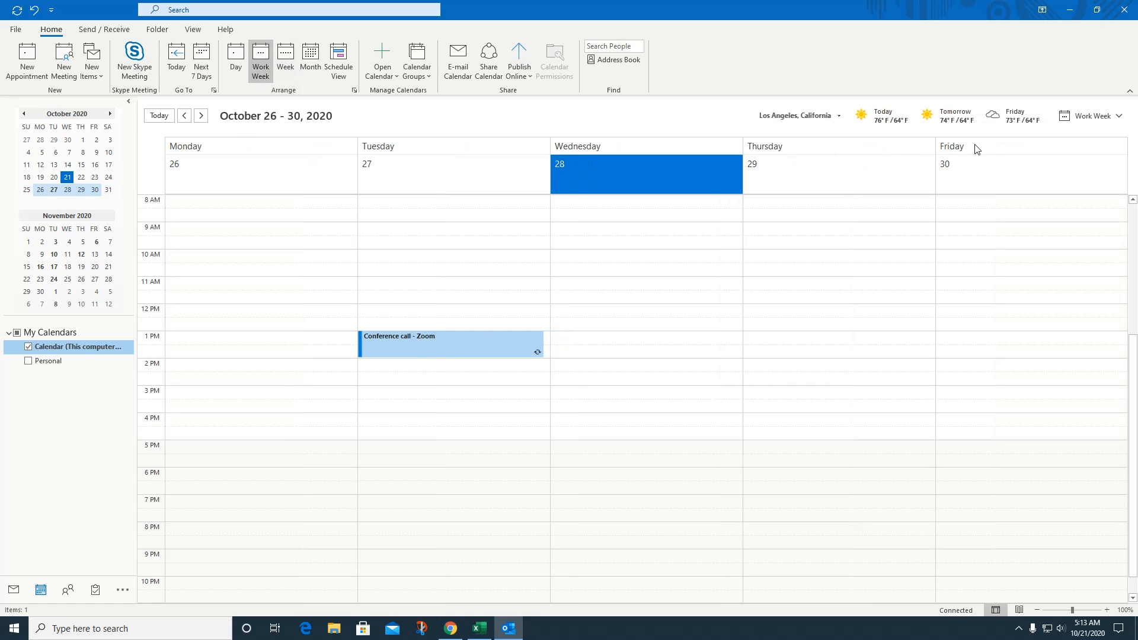
left_click(311, 62)
left_click(340, 66)
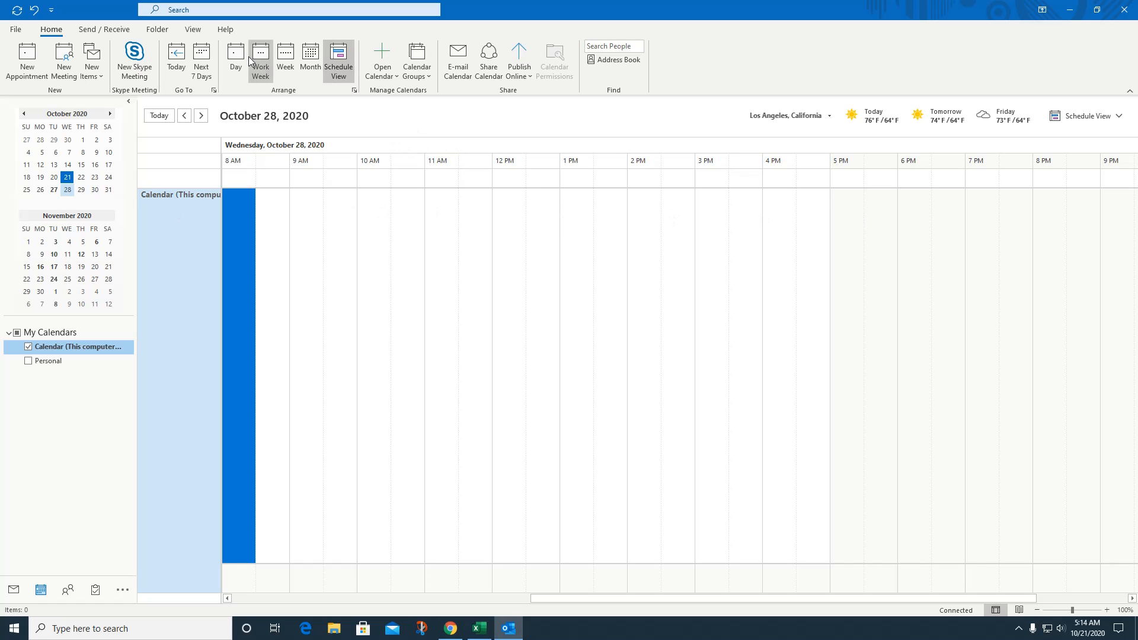
left_click(288, 62)
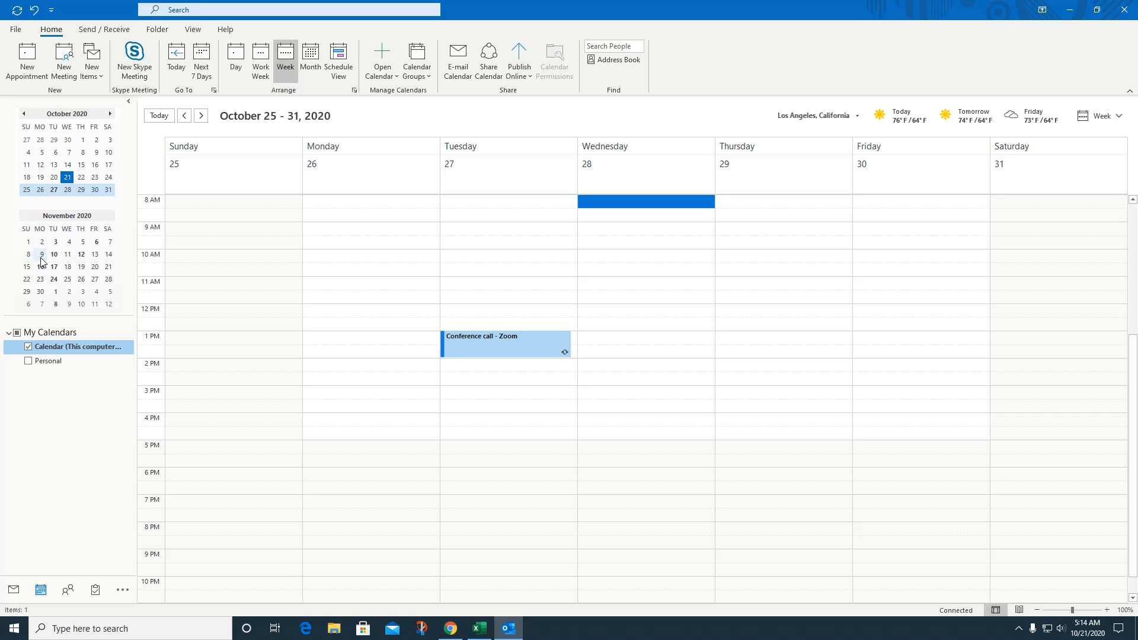
Step: Try several November day ranges in the mini calendar, finally displaying October 8–10 side by side
left_click_drag(41, 259, 93, 259)
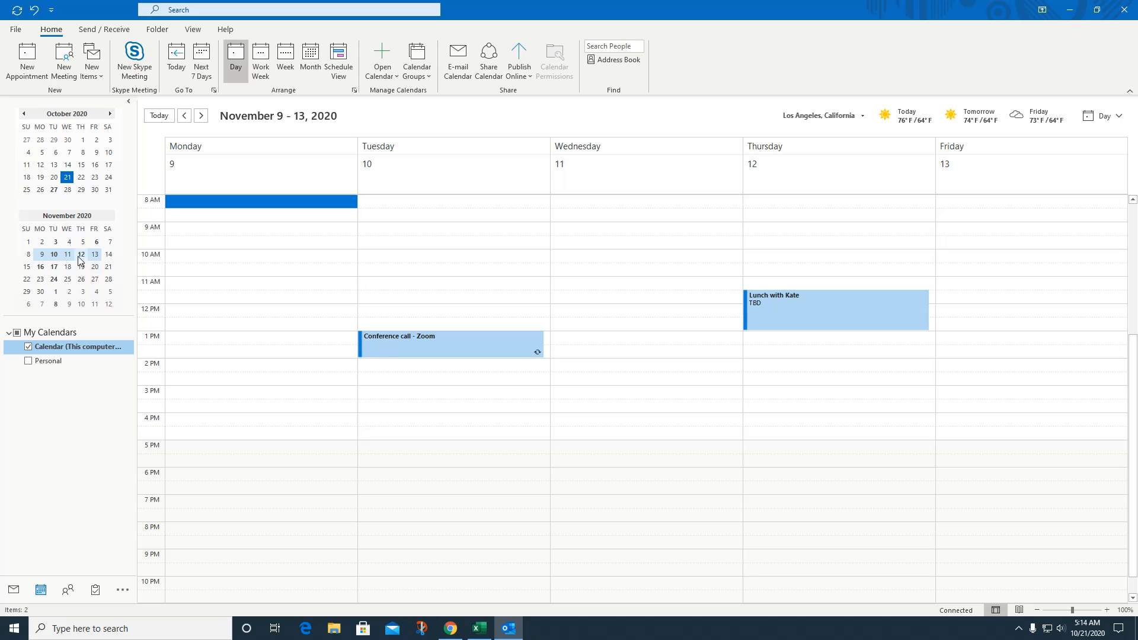
left_click(56, 242)
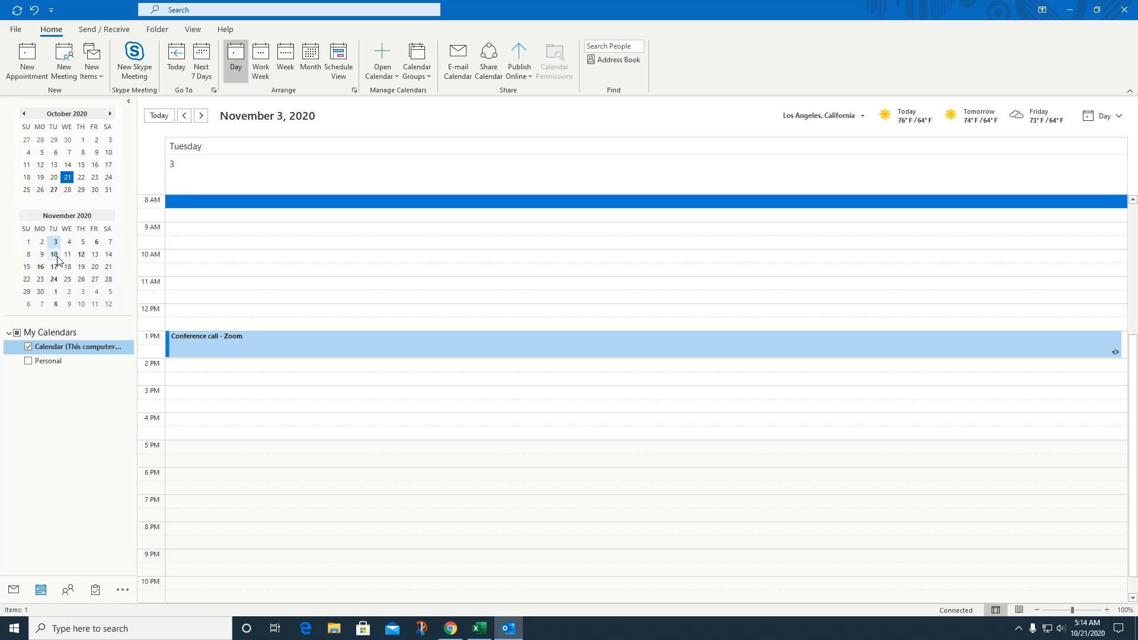
left_click(54, 255, "ctrl")
left_click(54, 267, "ctrl")
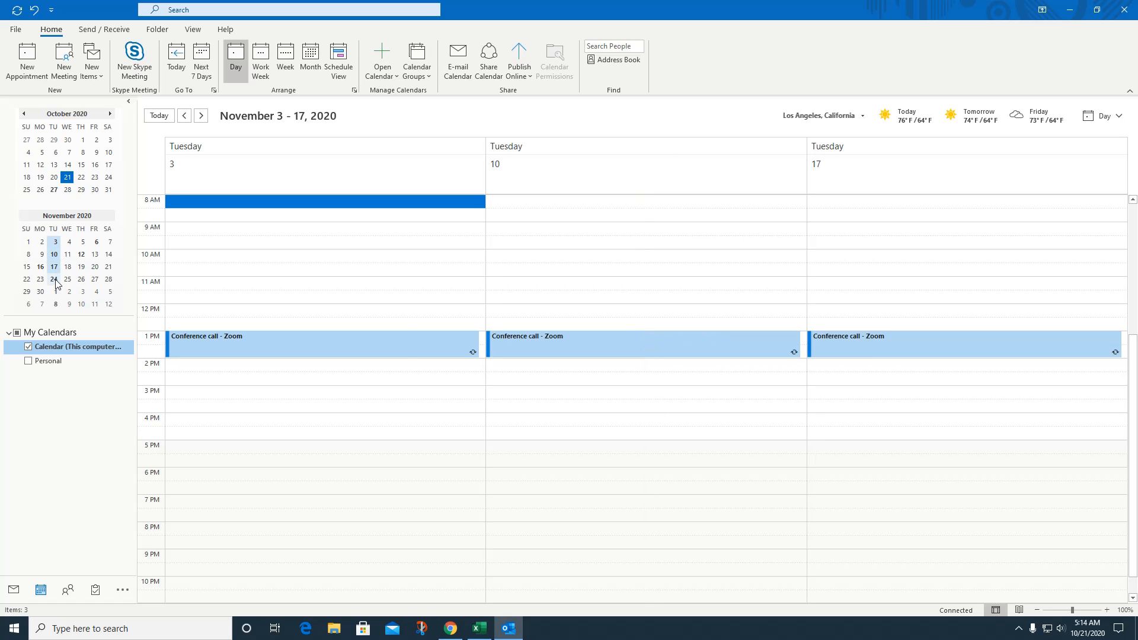
left_click(54, 279, "ctrl")
left_click(56, 292, "ctrl")
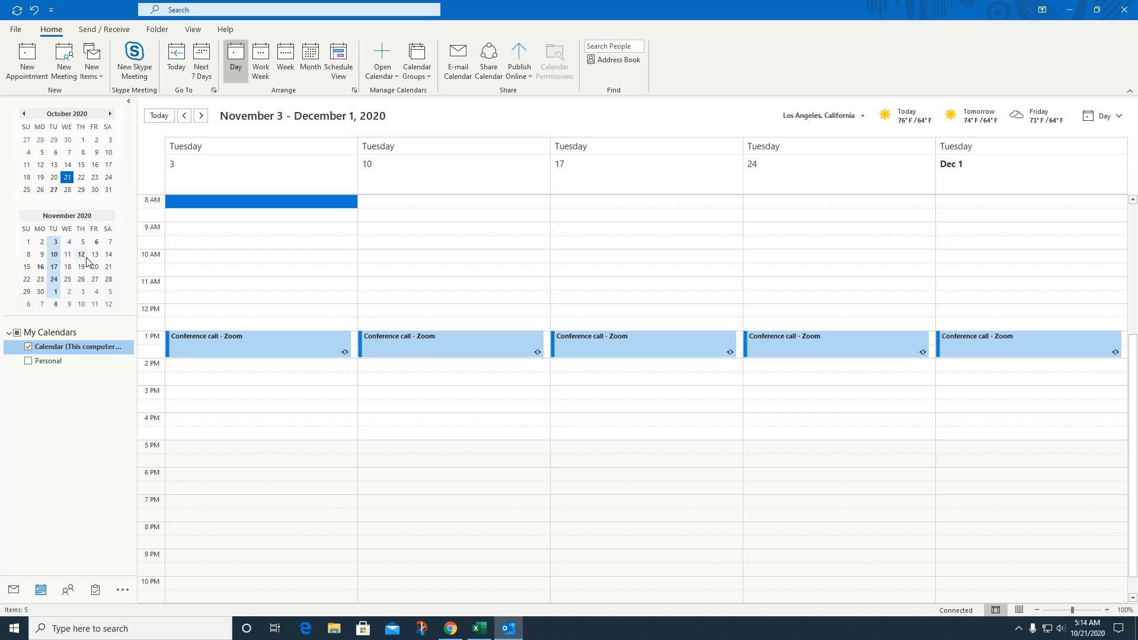
left_click_drag(27, 255, 59, 265)
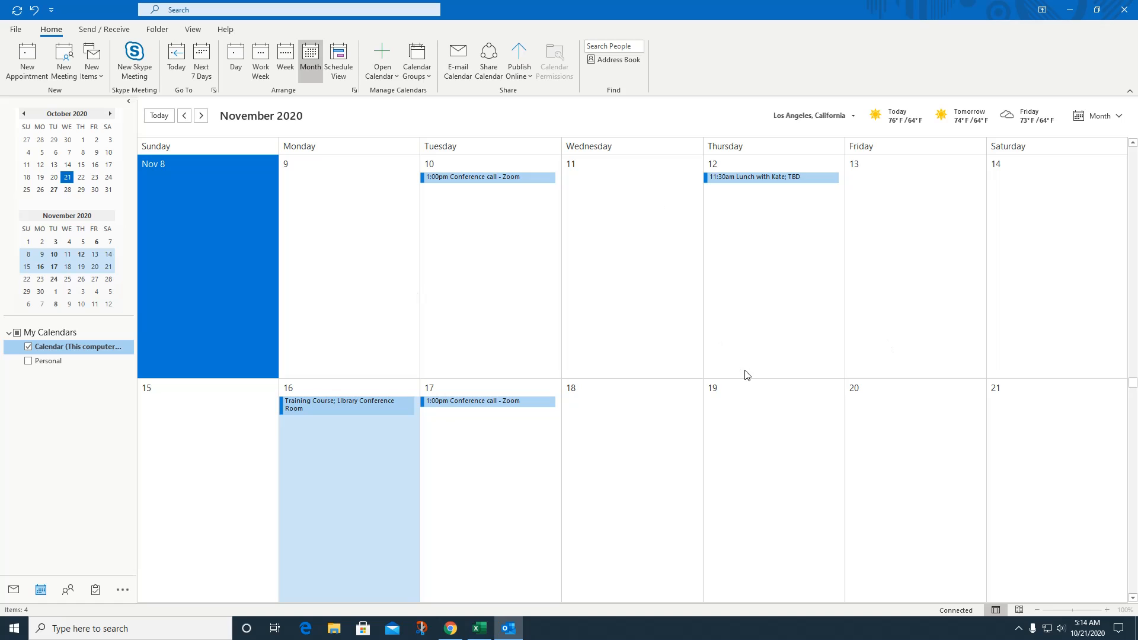
left_click_drag(83, 153, 110, 153)
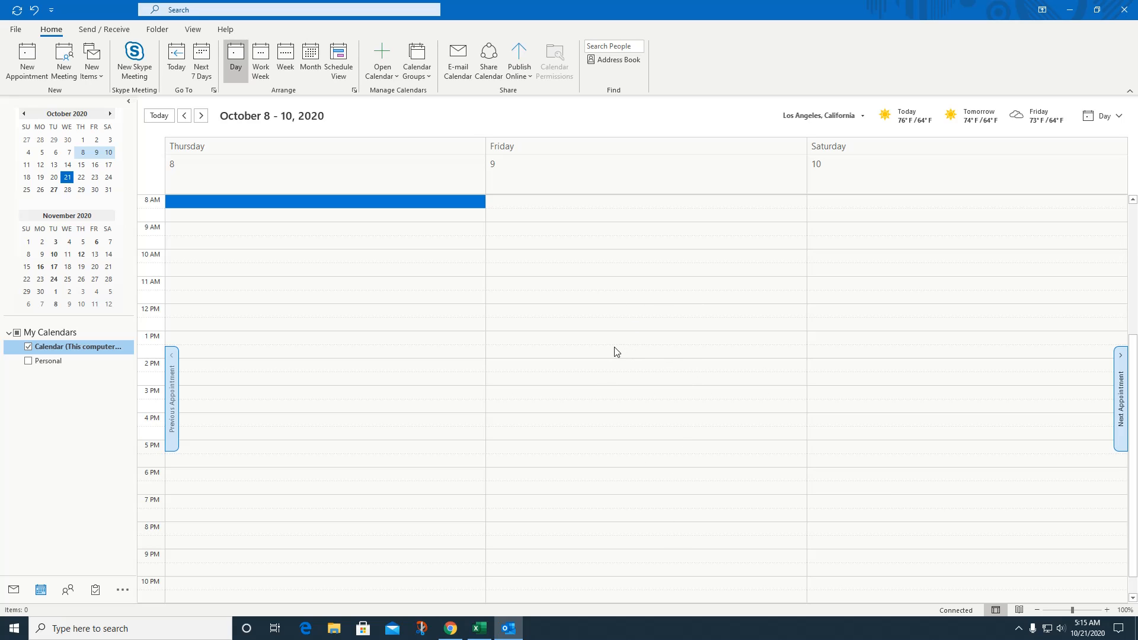
Step: Use Go To Date to jump to October 30 in Day view
key("ctrl+g")
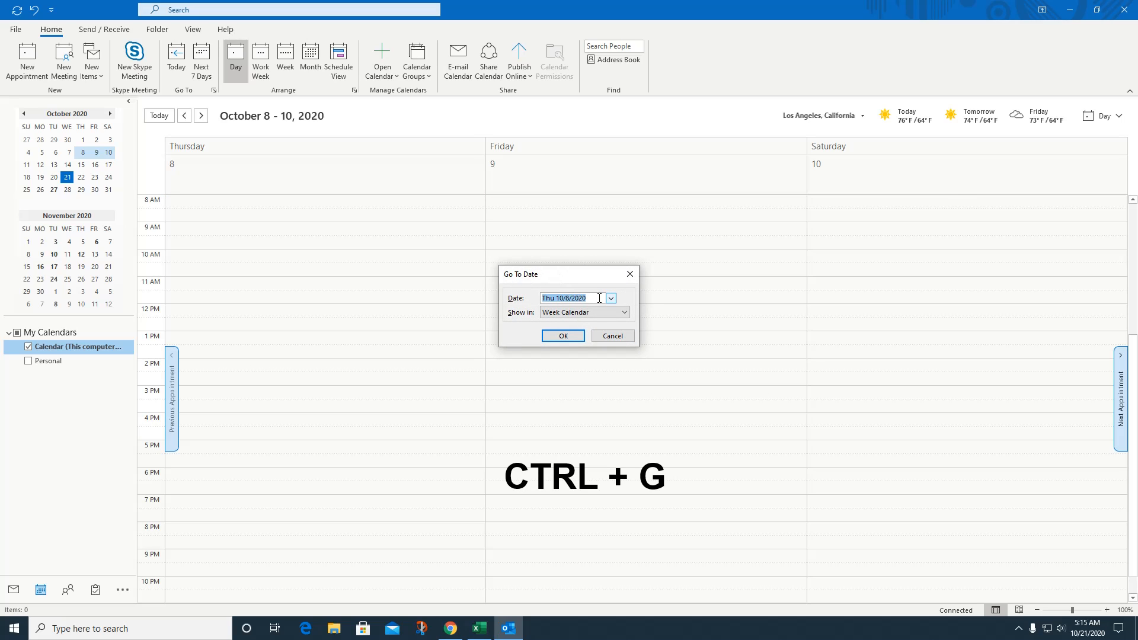
left_click(612, 299)
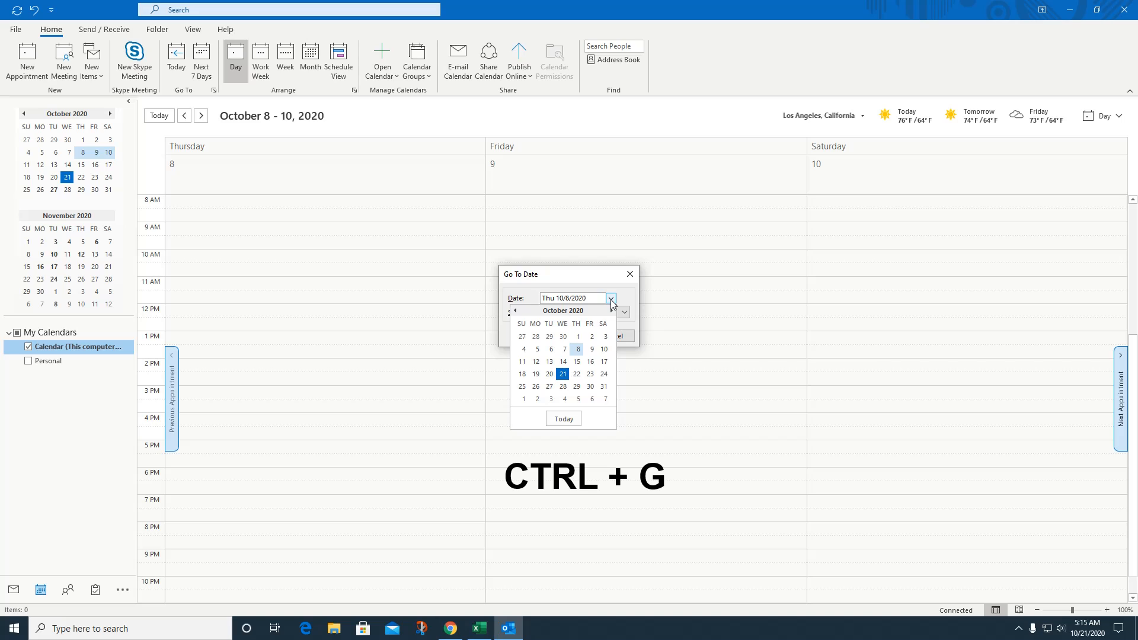
left_click(590, 386)
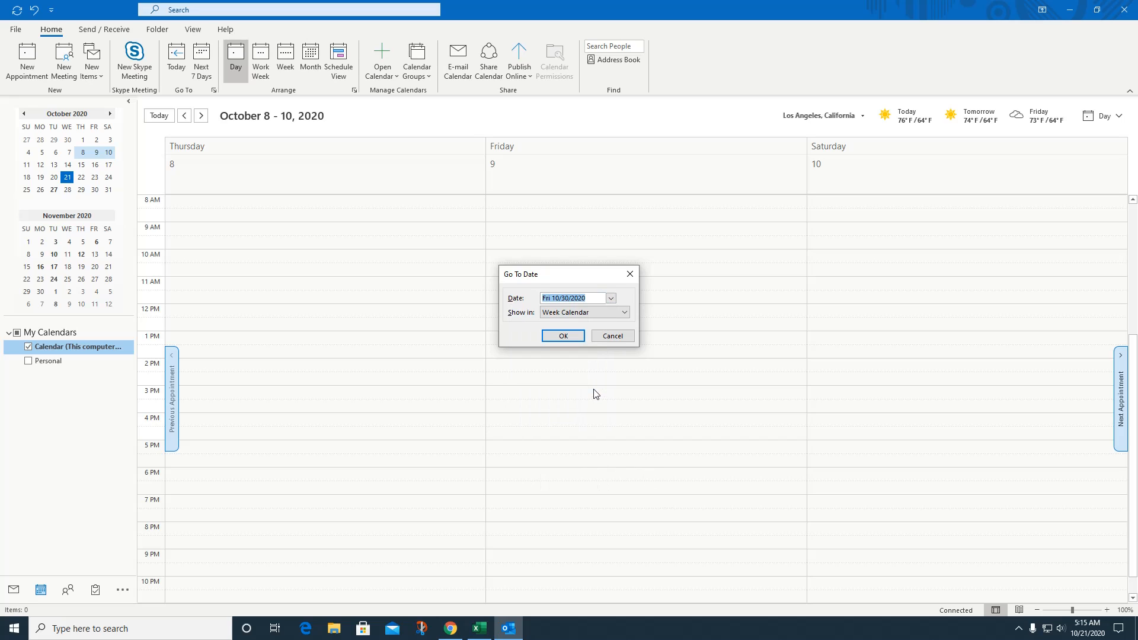
left_click(623, 313)
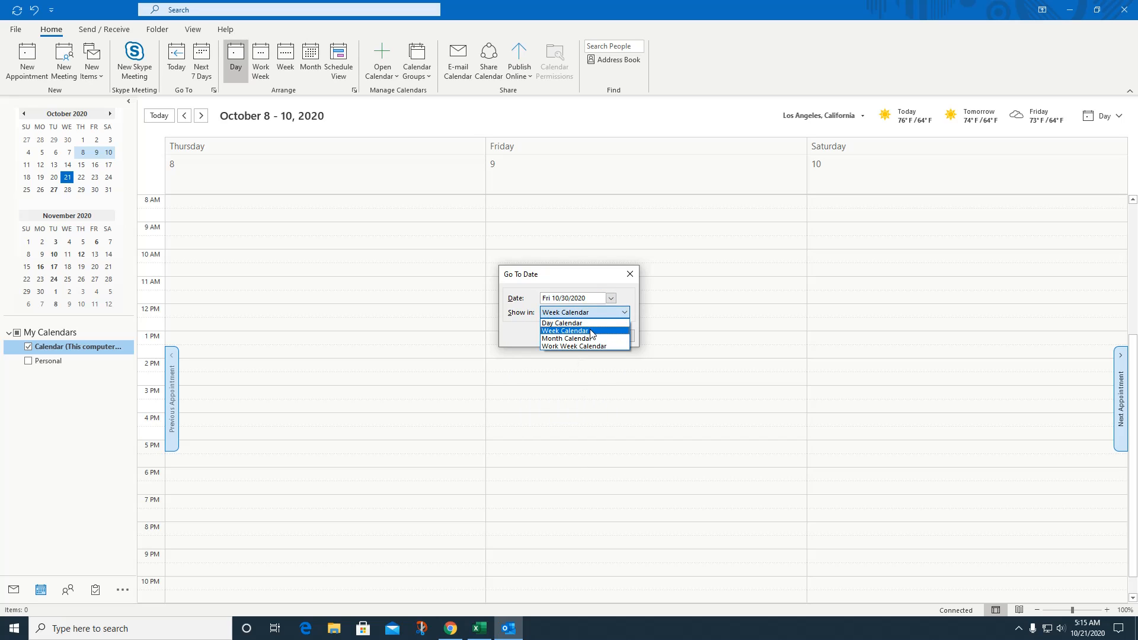
left_click(585, 326)
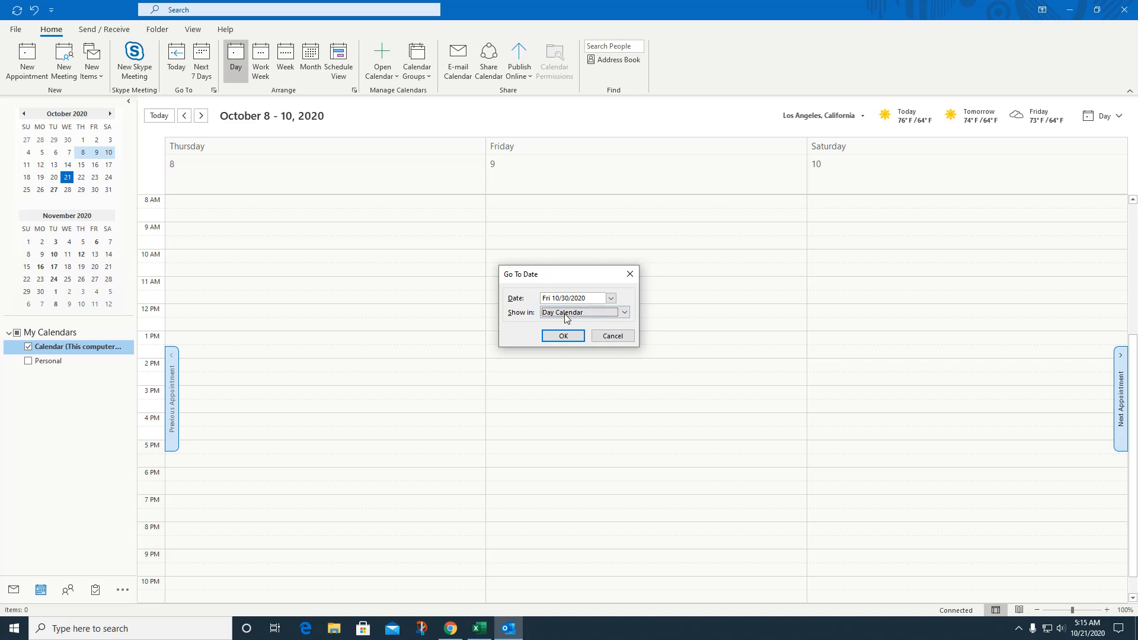
left_click(563, 337)
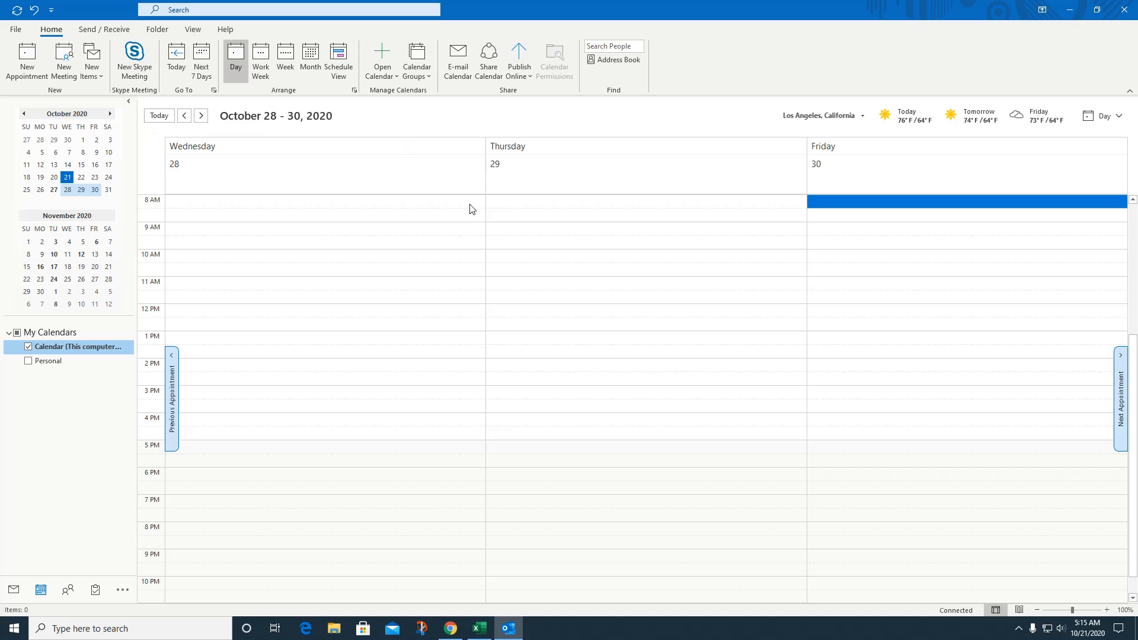
Step: Jump to 'last Tuesday in May' and then 'next Sunday' with Go To Date
key("ctrl+g")
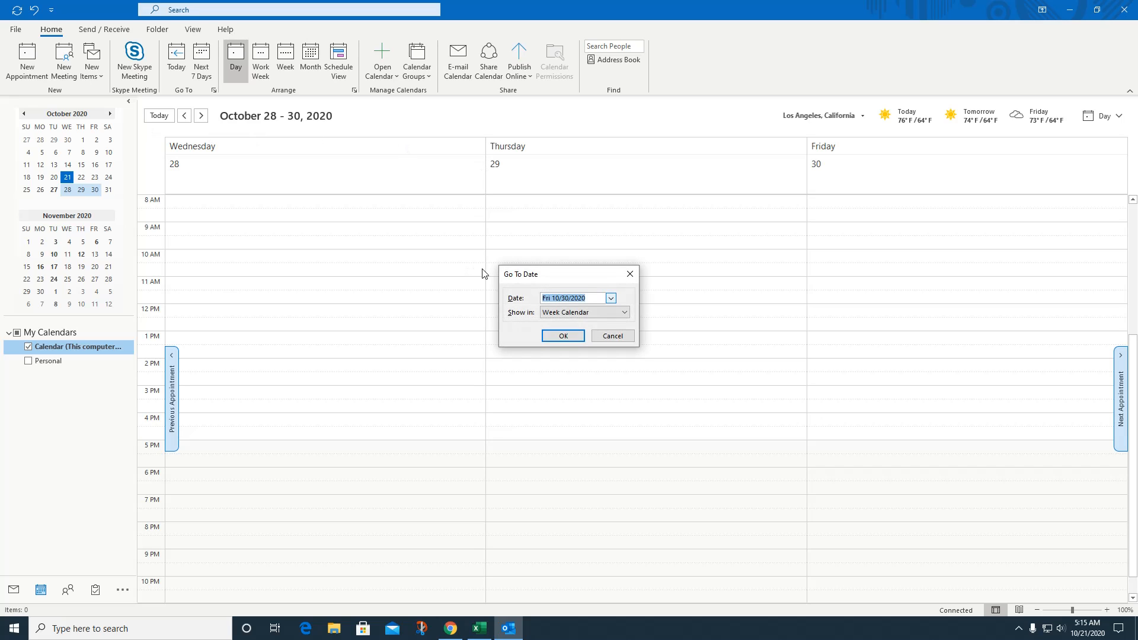
type("last tuesday in may")
key("Return")
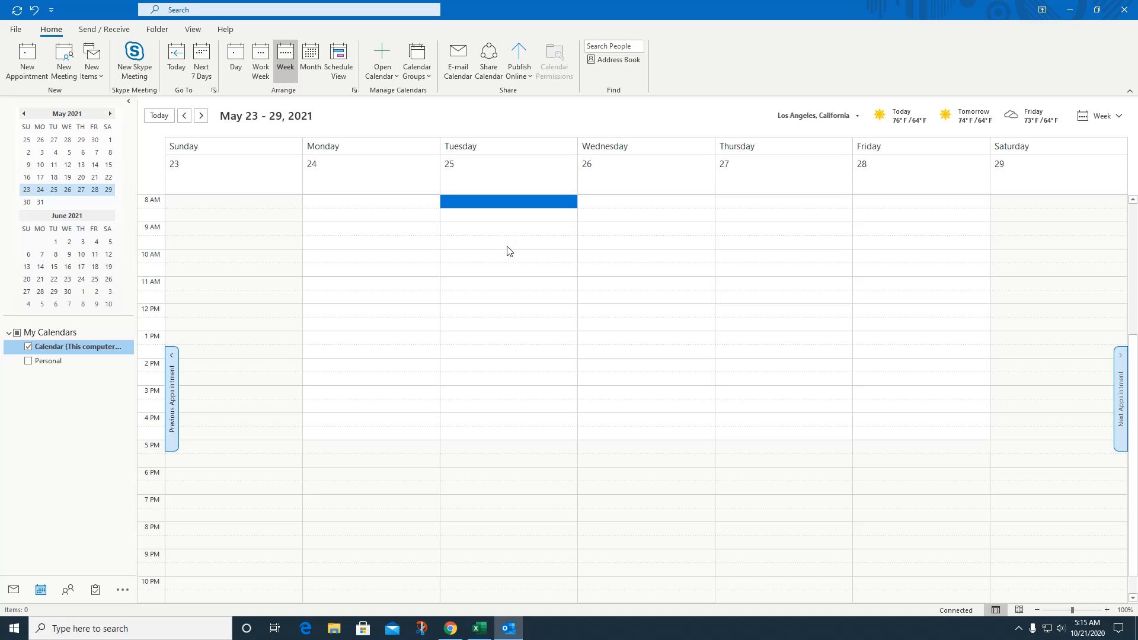
key("ctrl+g")
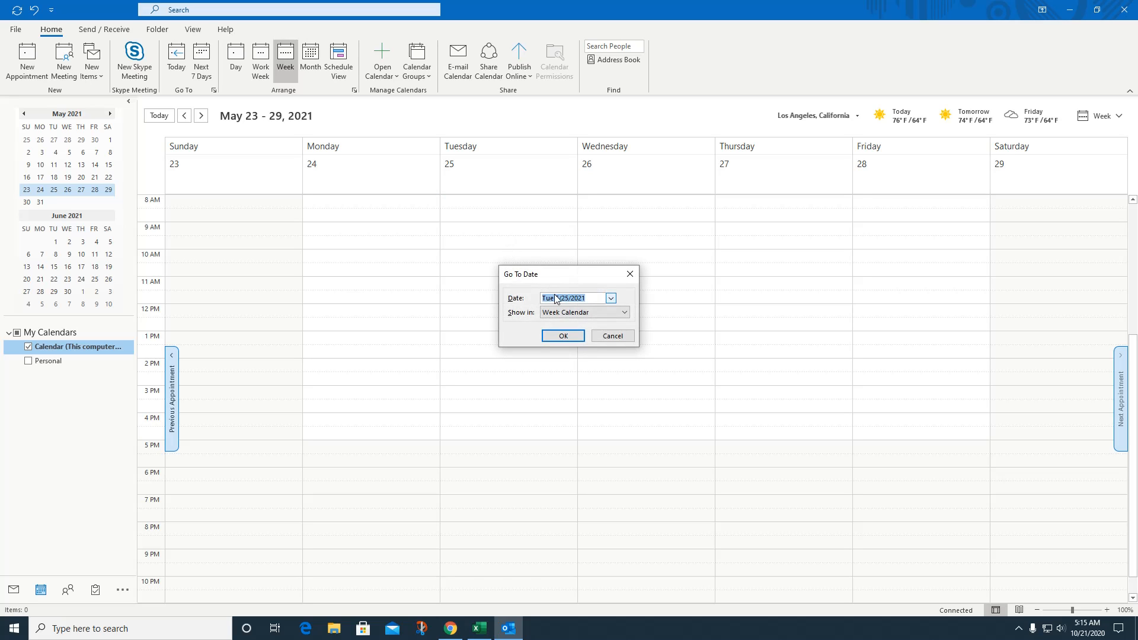
type("next sunday")
key("Return")
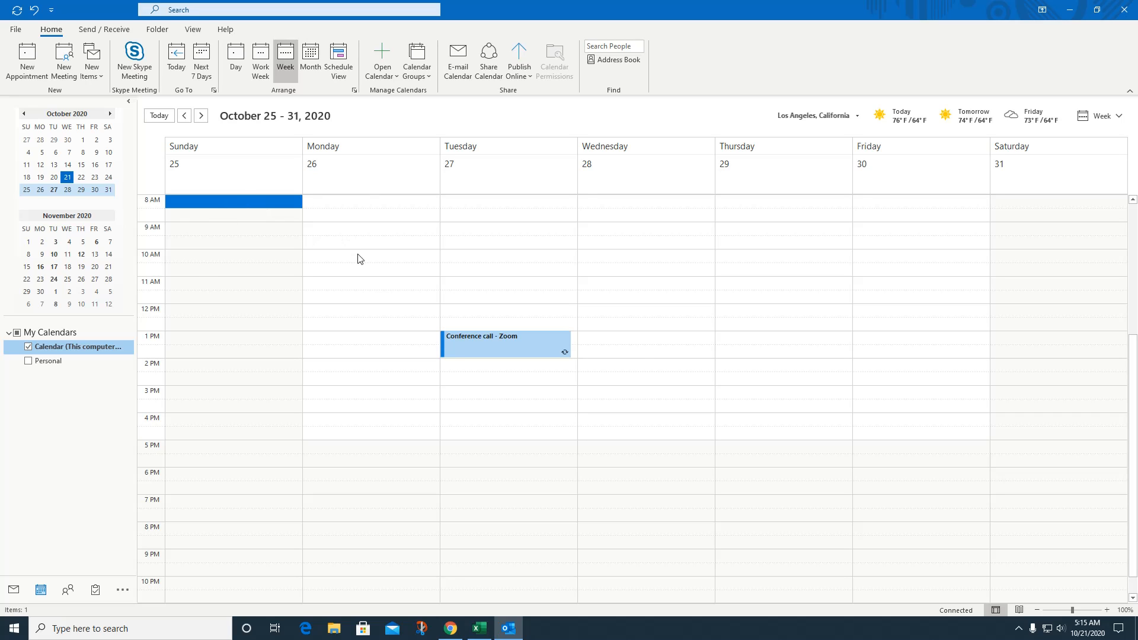
Step: Jump to June 15 by entering '6-15' in Go To Date
key("ctrl+g")
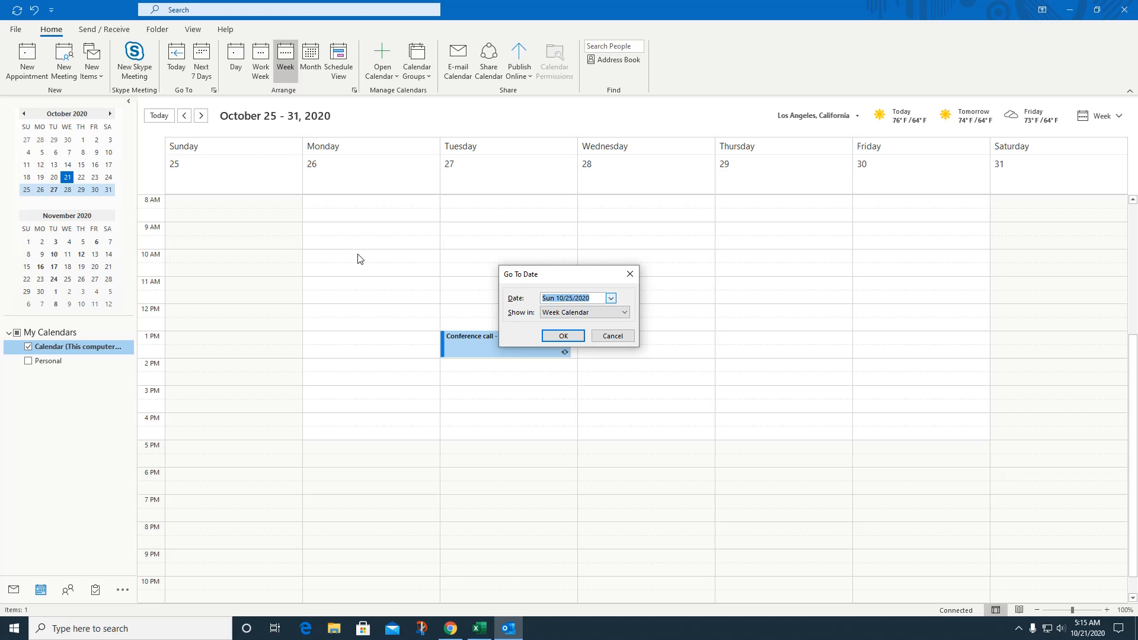
type("6-15-2022")
key("Return")
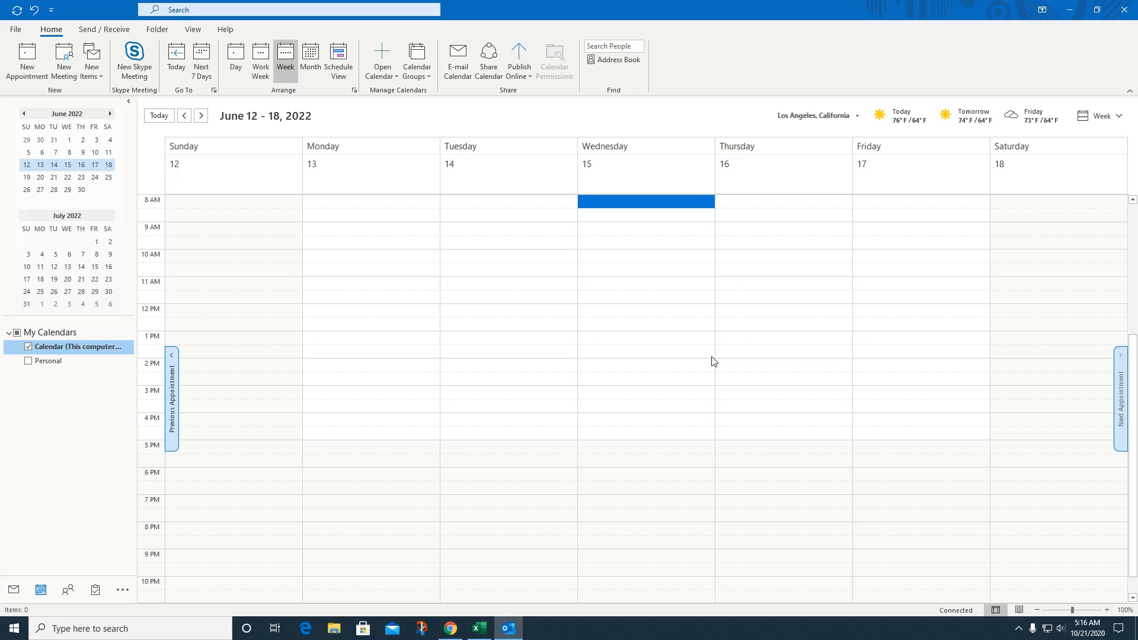
left_click(317, 57)
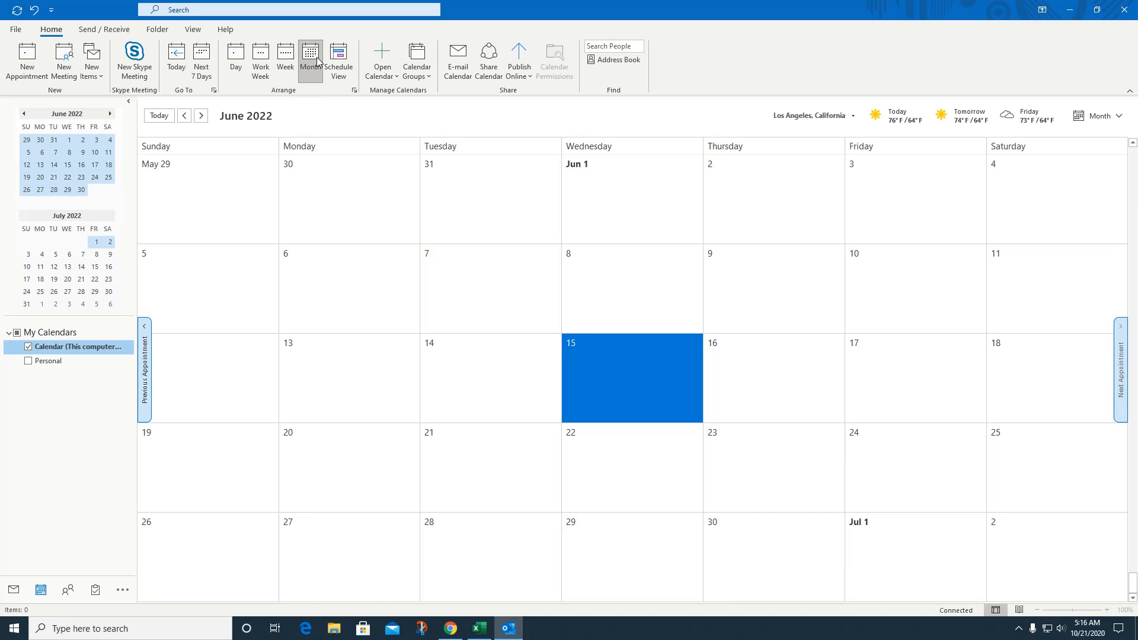
left_click(244, 62)
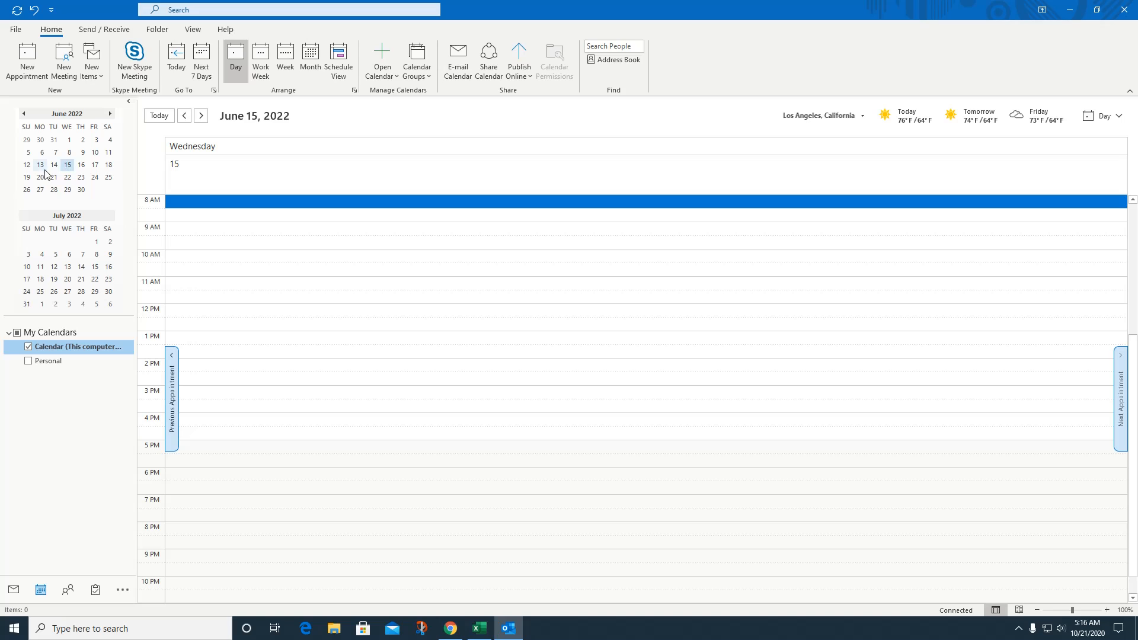
left_click_drag(31, 156, 81, 177)
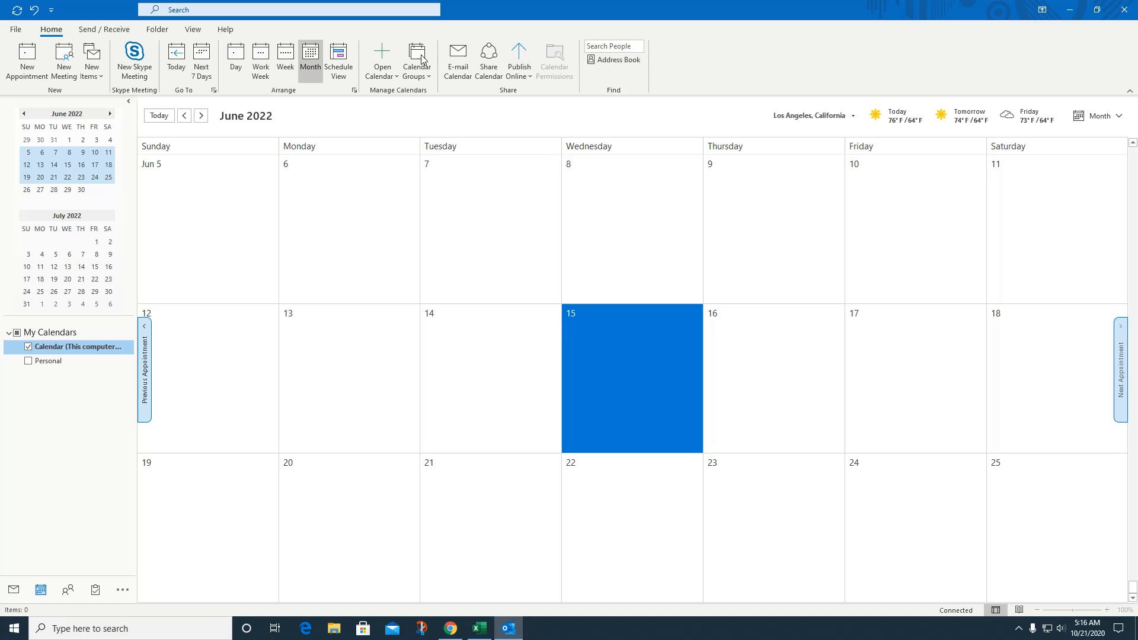
Step: Look through the Send / Receive, Folder, View and Help ribbons, then return the calendar to today
left_click(109, 31)
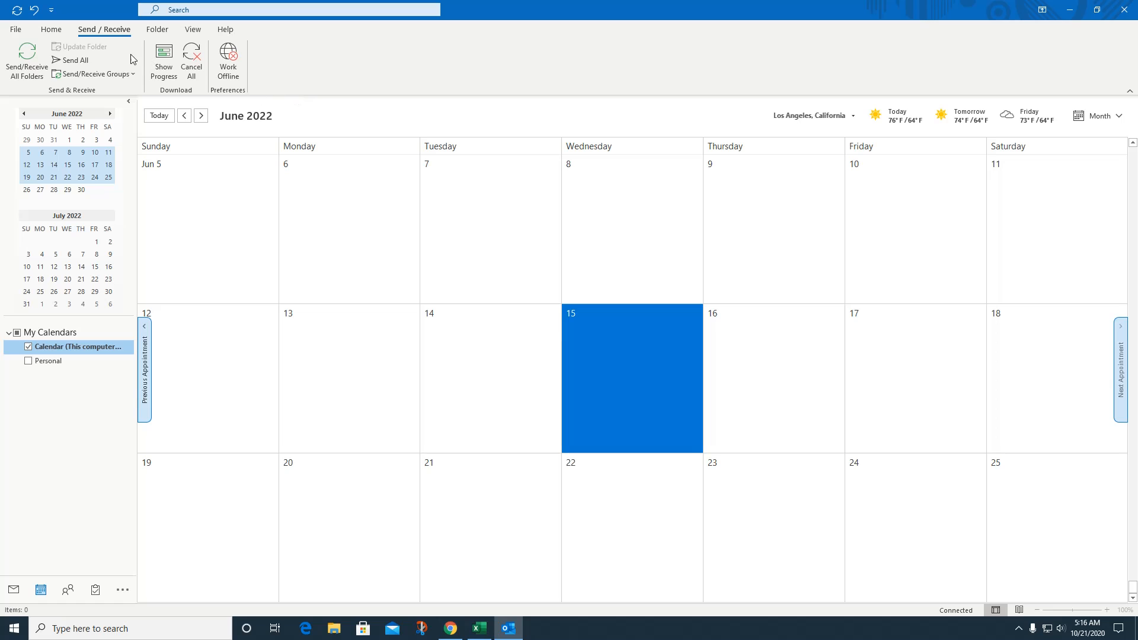
left_click(158, 31)
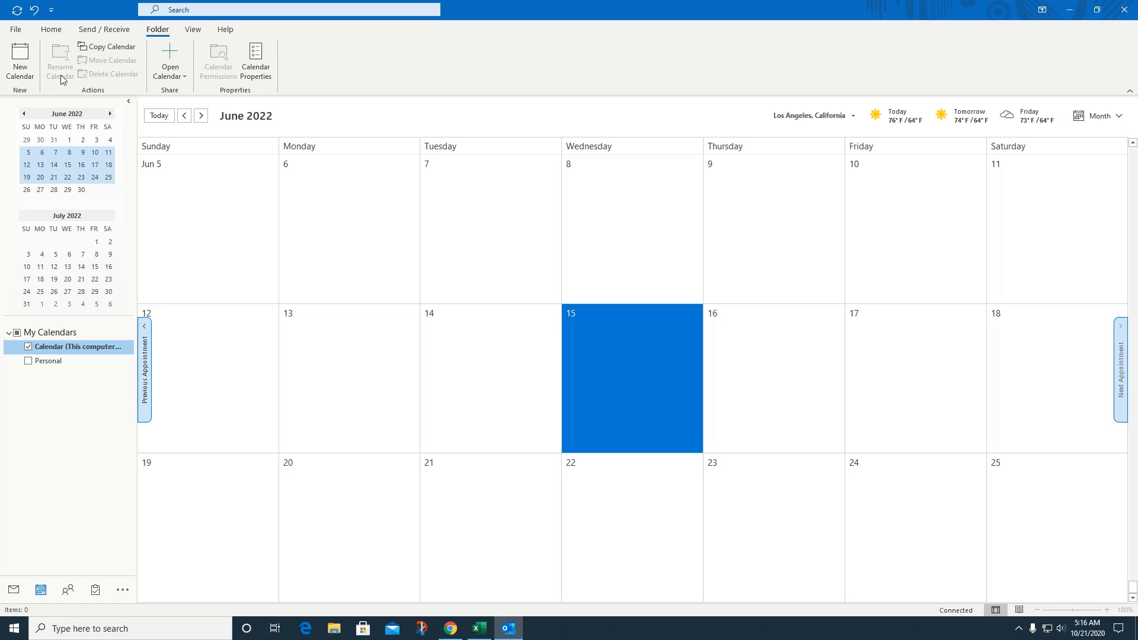
left_click(192, 29)
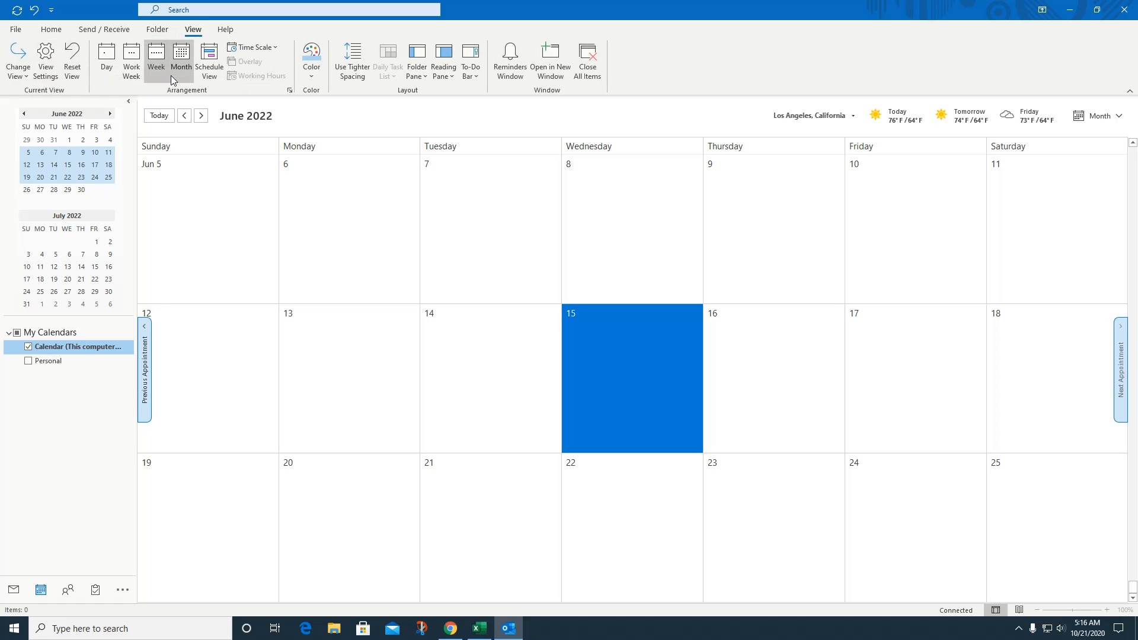
left_click(226, 29)
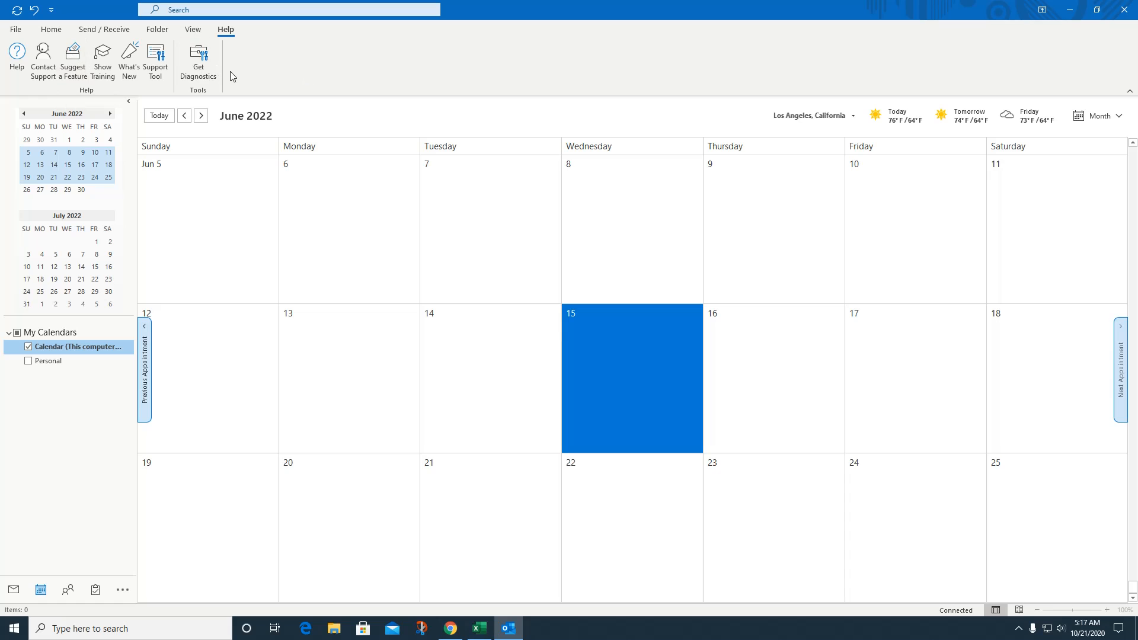
left_click(57, 34)
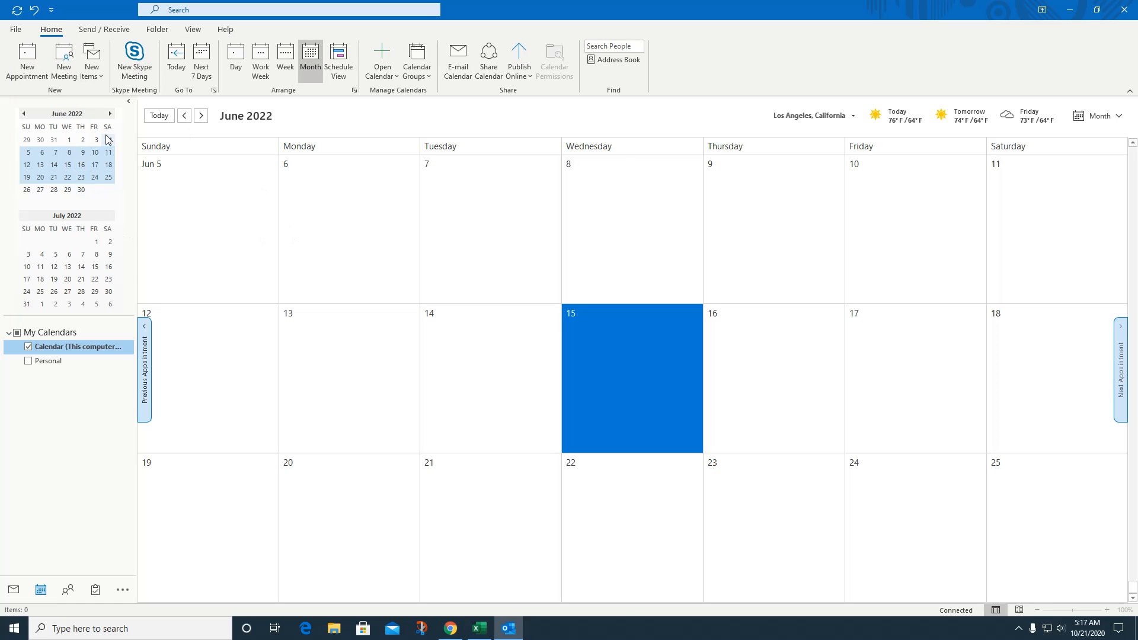
left_click(160, 117)
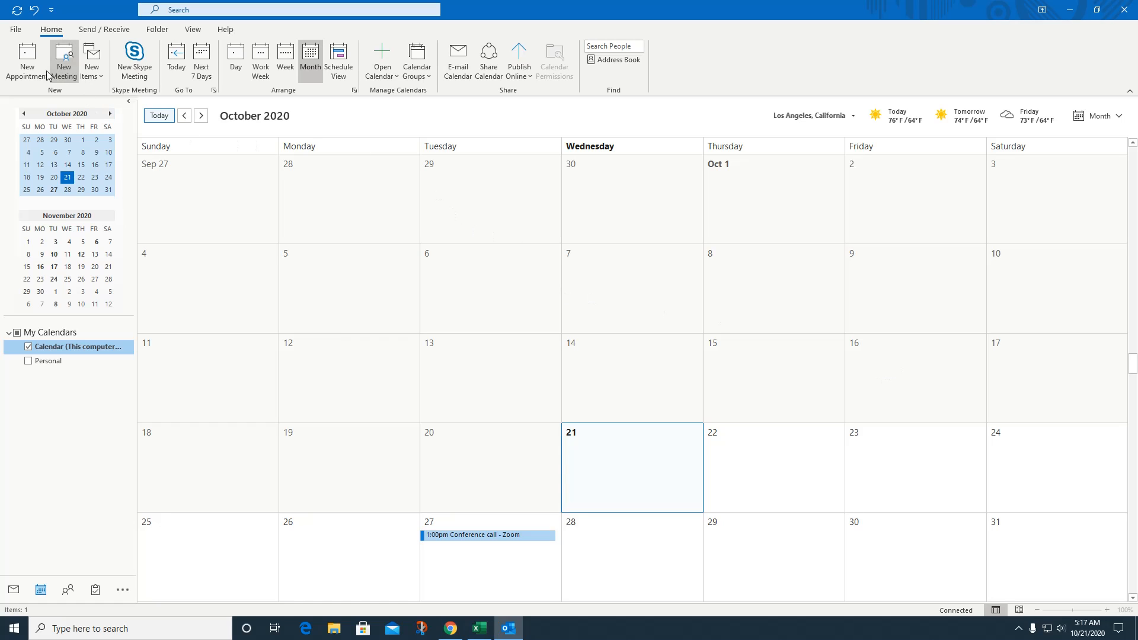
Step: Create a new appointment 'Call the boss' dated Friday, October 23, 2020, 8:00–8:30 AM
left_click(27, 62)
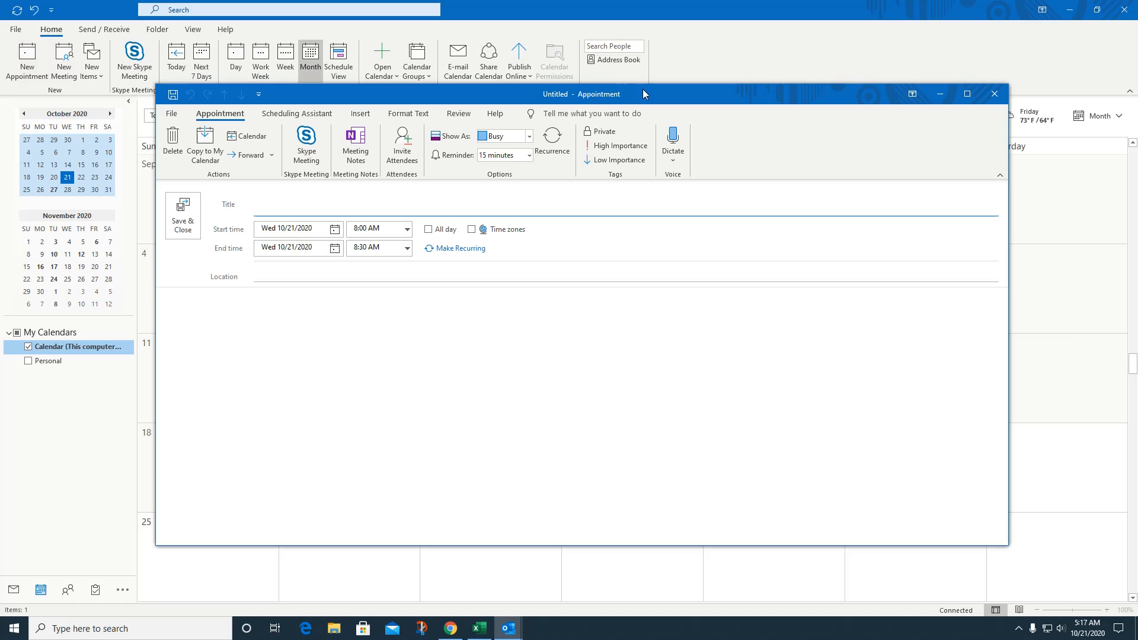
left_click_drag(645, 94, 702, 92)
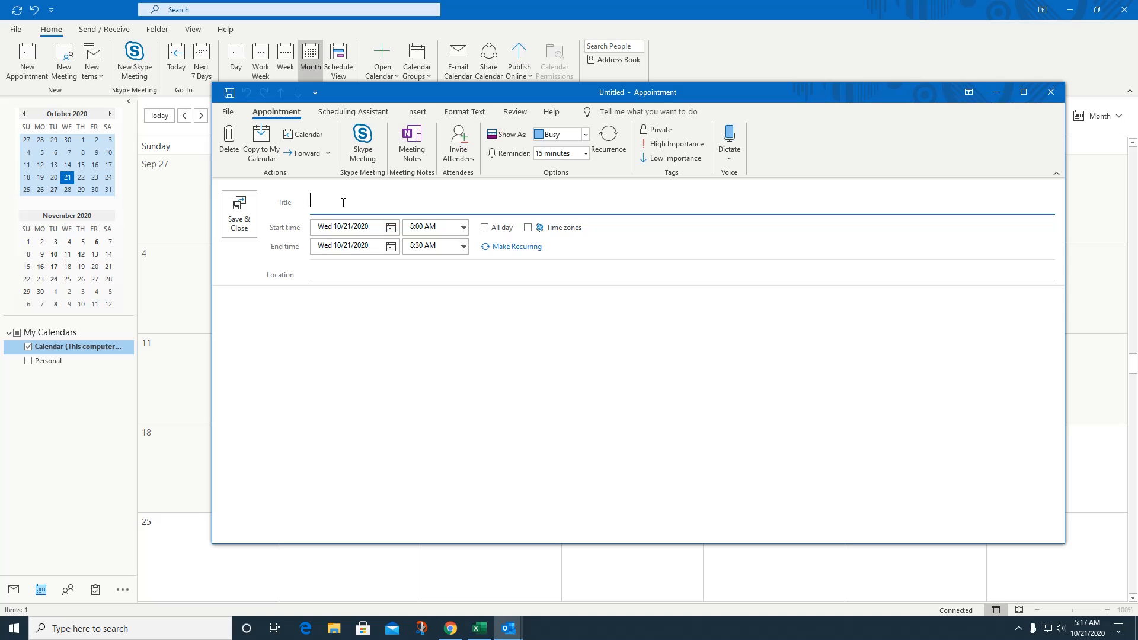
type("Call the boss")
left_click(390, 230)
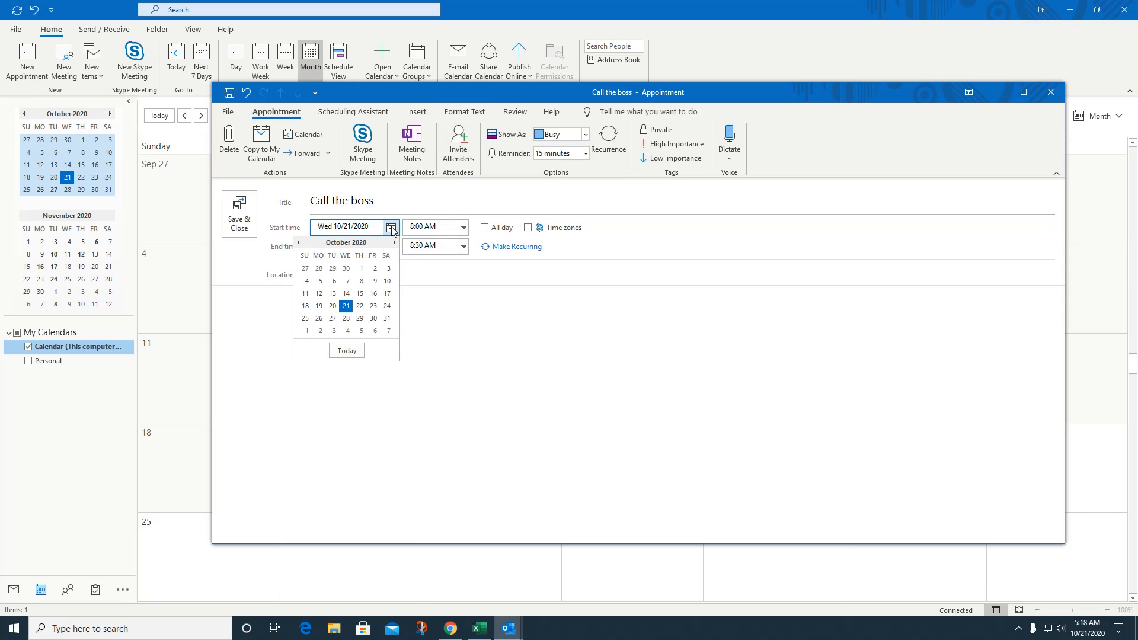
left_click(377, 310)
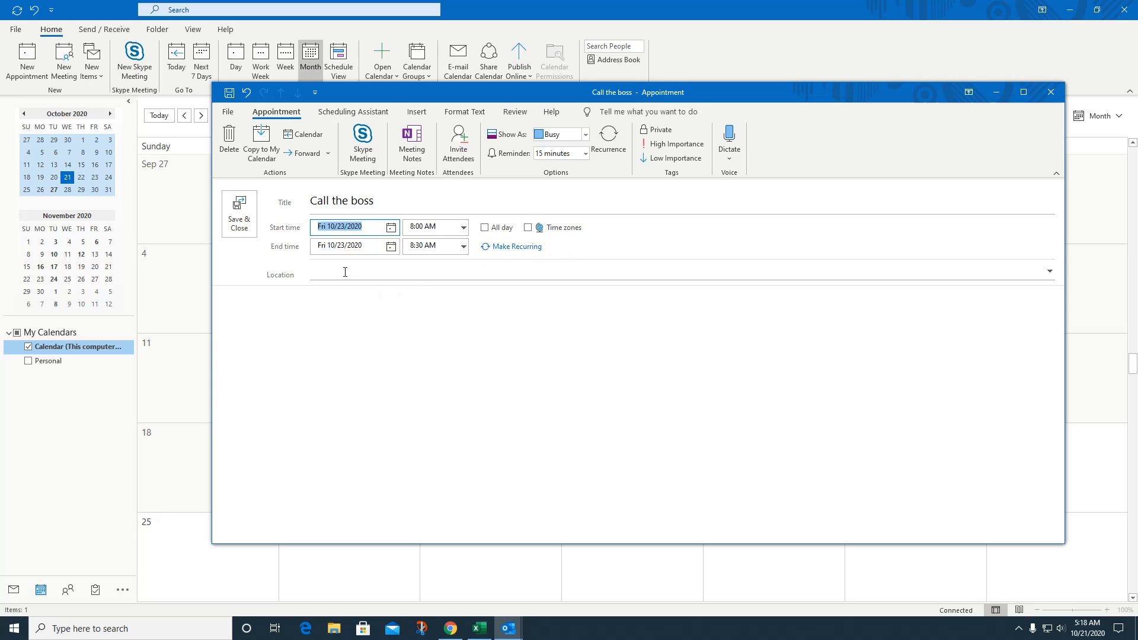
left_click(300, 301)
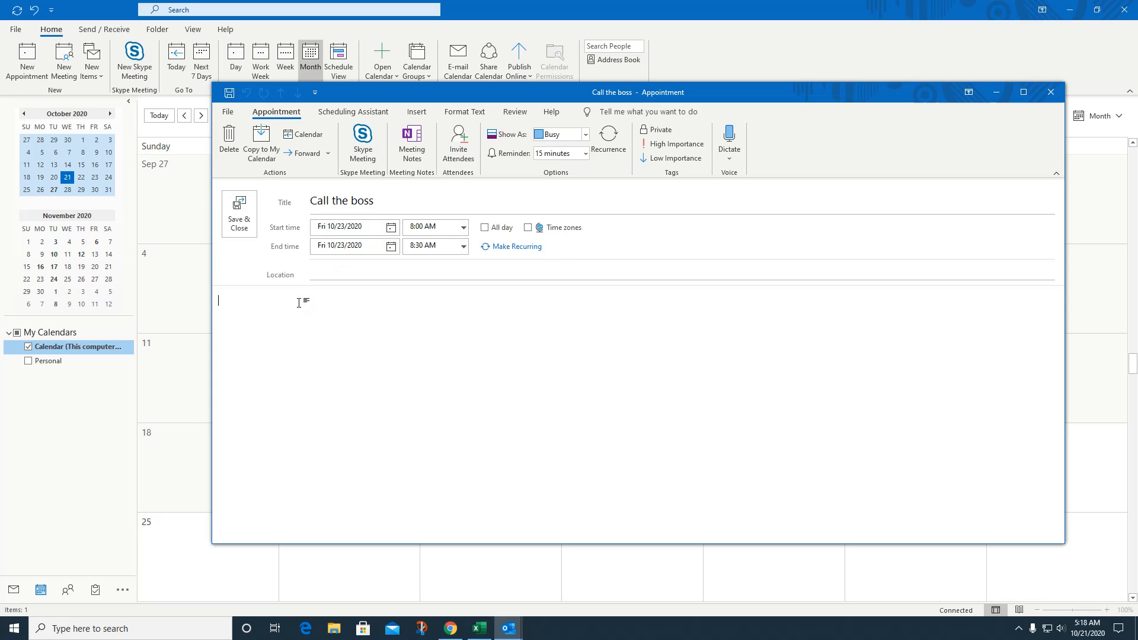
Step: Write notes 'Talk to him about taking a longer lunch' and 'Ask if I can leave early'
type("Talk to him about taking a longer lunch")
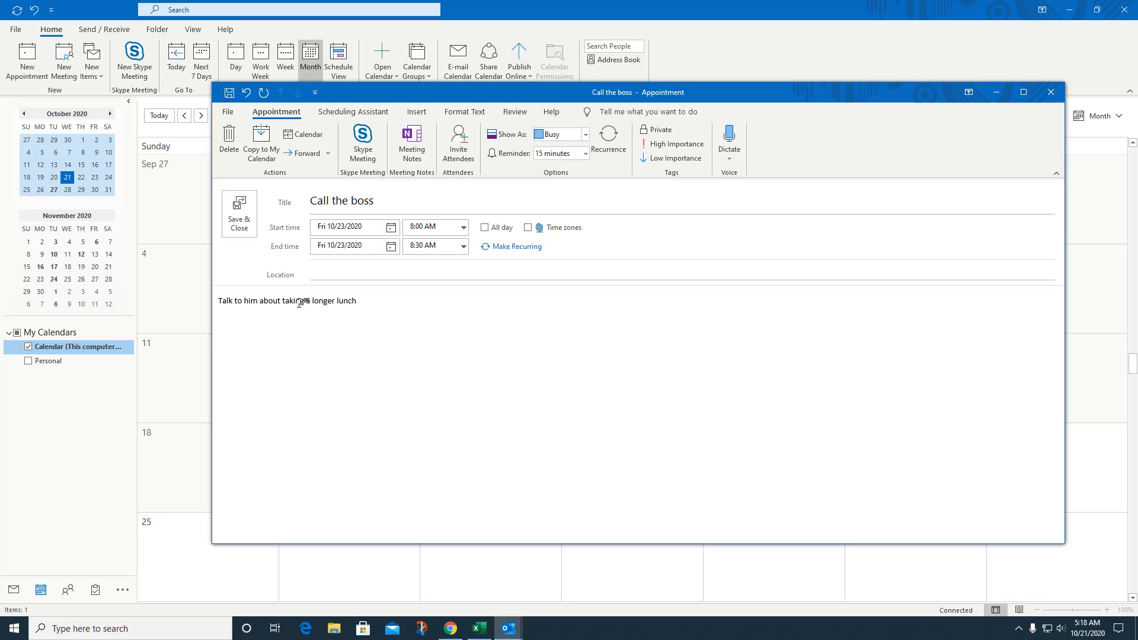
key("Return")
type("Ask if I can leave early")
key("Return")
Step: Keep the appointment shown as Busy and change its reminder to 1 day
left_click(583, 136)
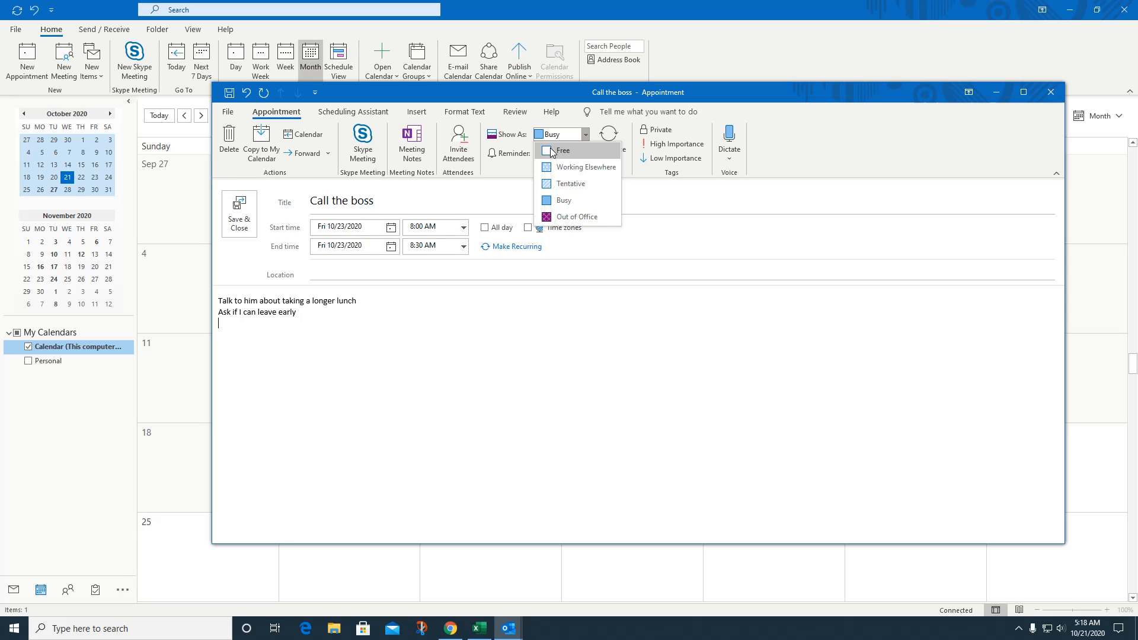
left_click(669, 224)
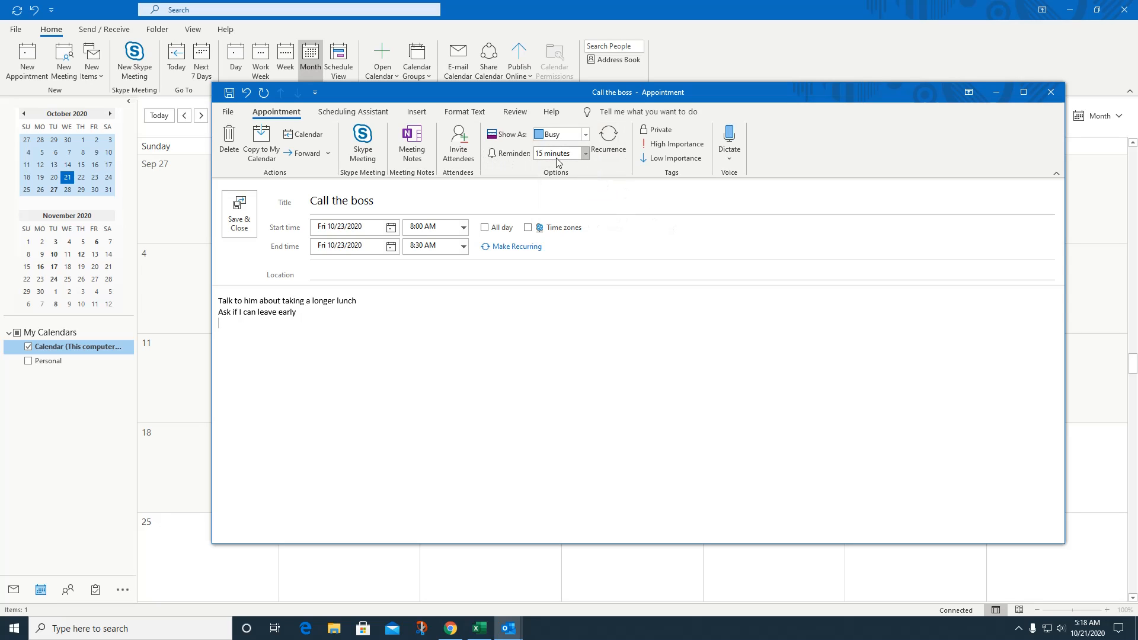
left_click(585, 155)
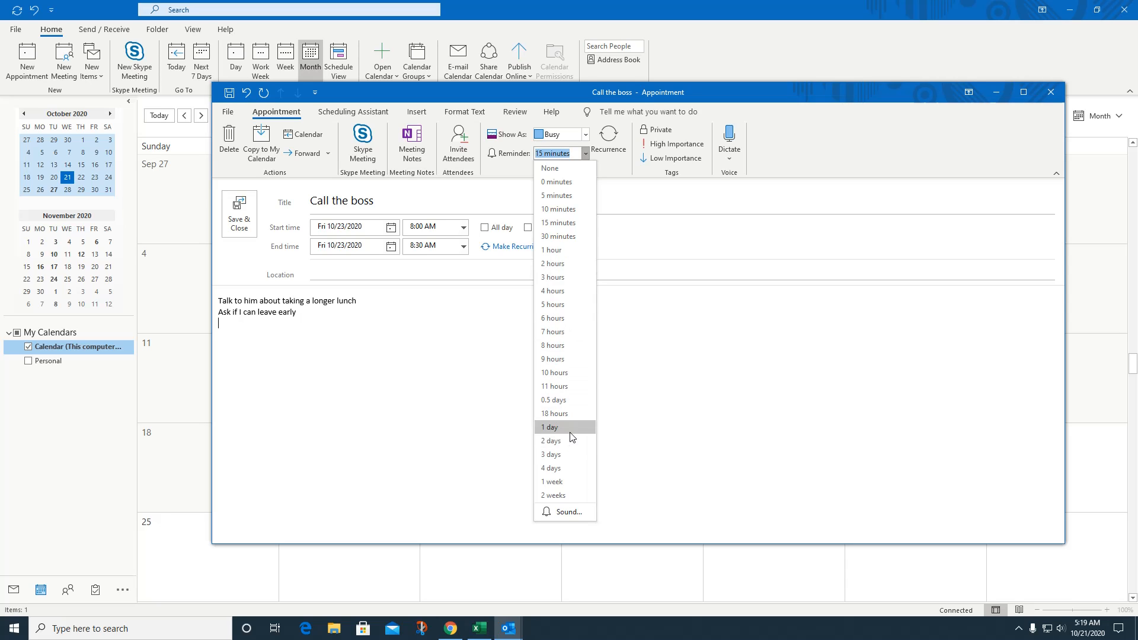
left_click(550, 426)
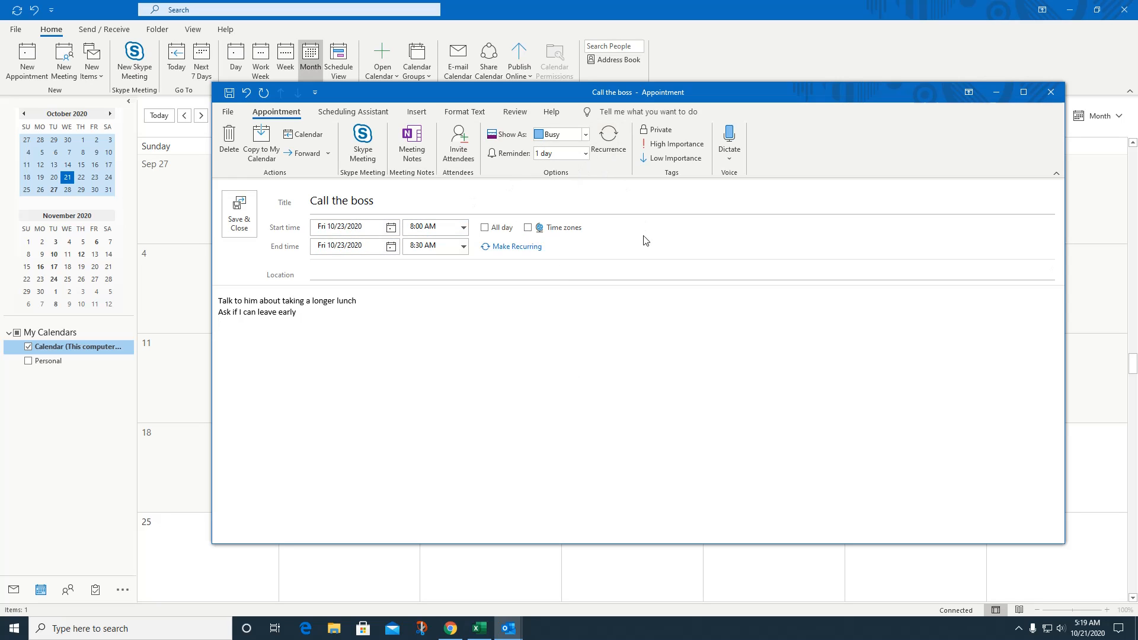
Step: Repeat weekly on Fridays until 4/9/2021, mark high importance, and save the appointment
left_click(606, 143)
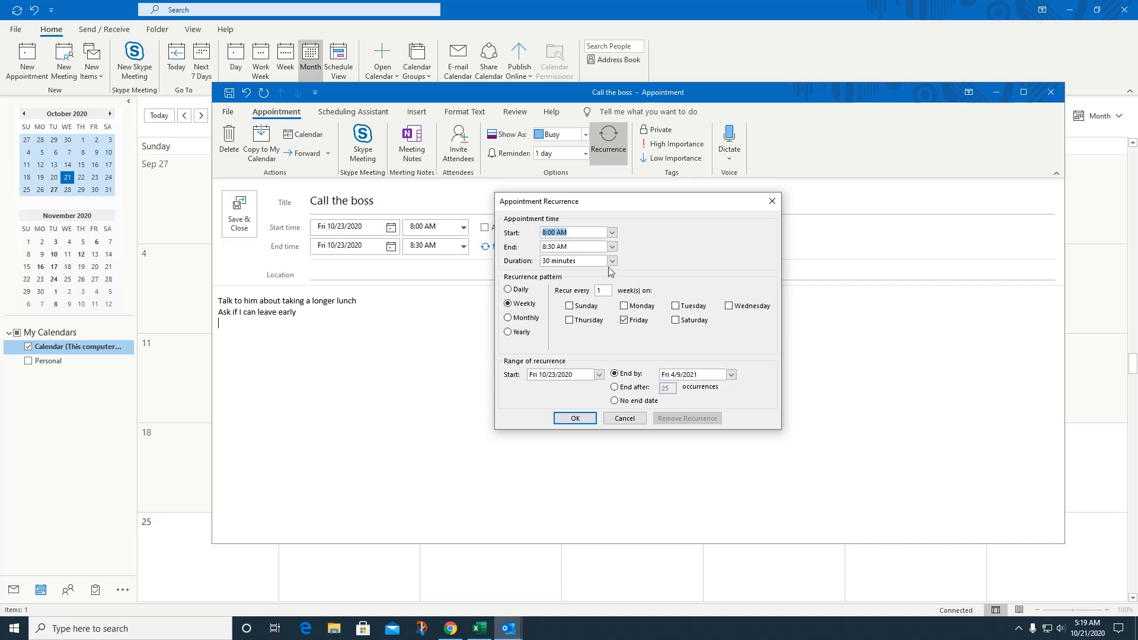
left_click(586, 420)
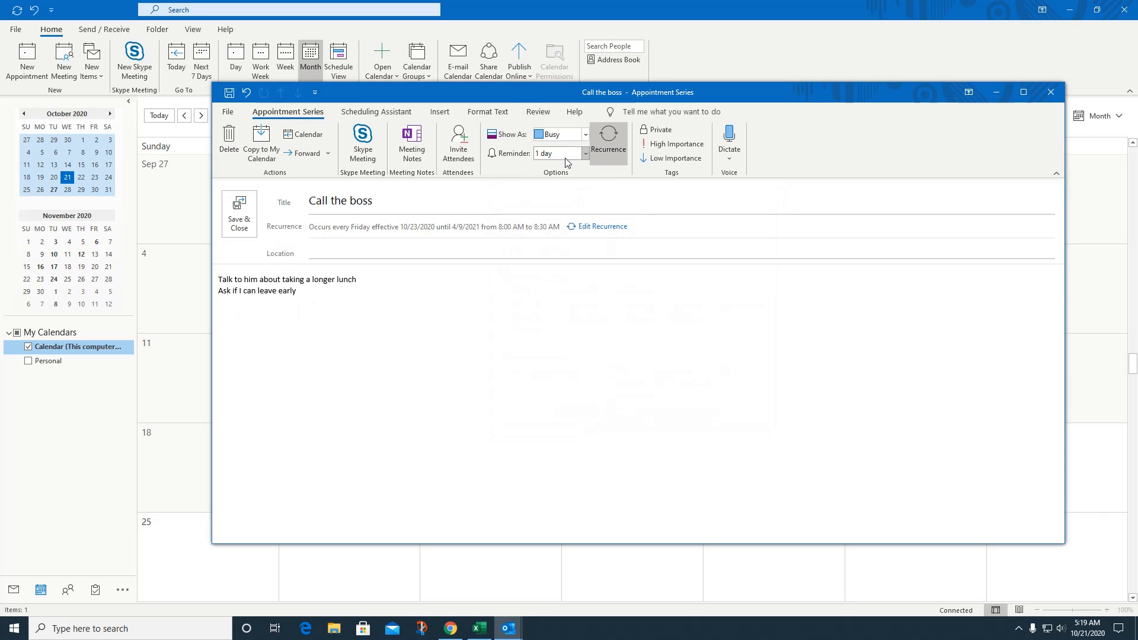
left_click(672, 145)
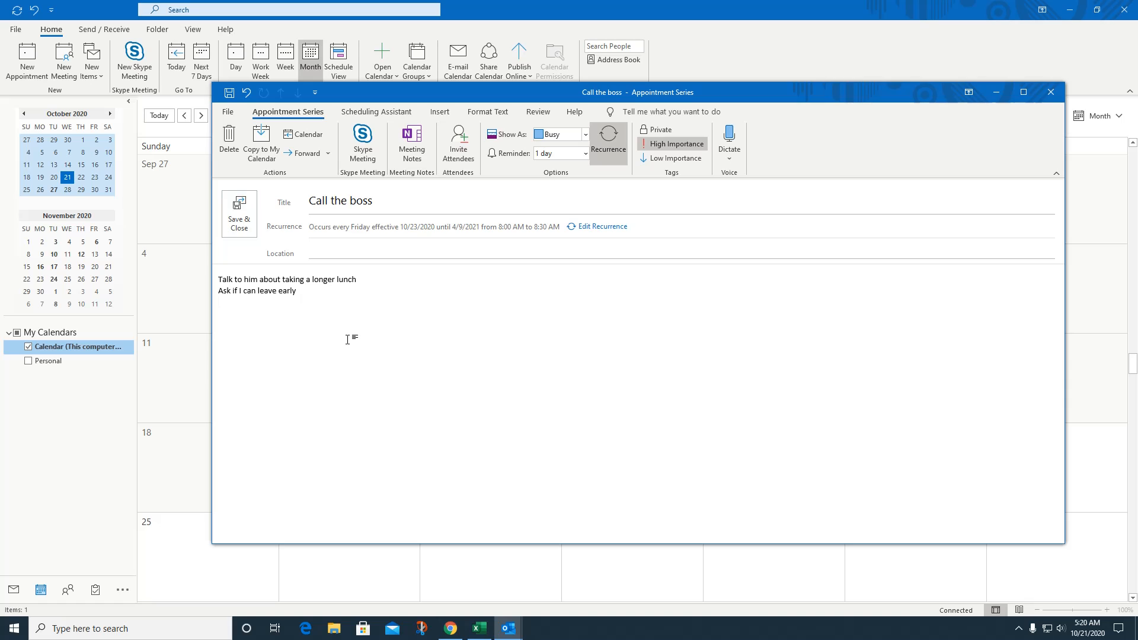
left_click(240, 219)
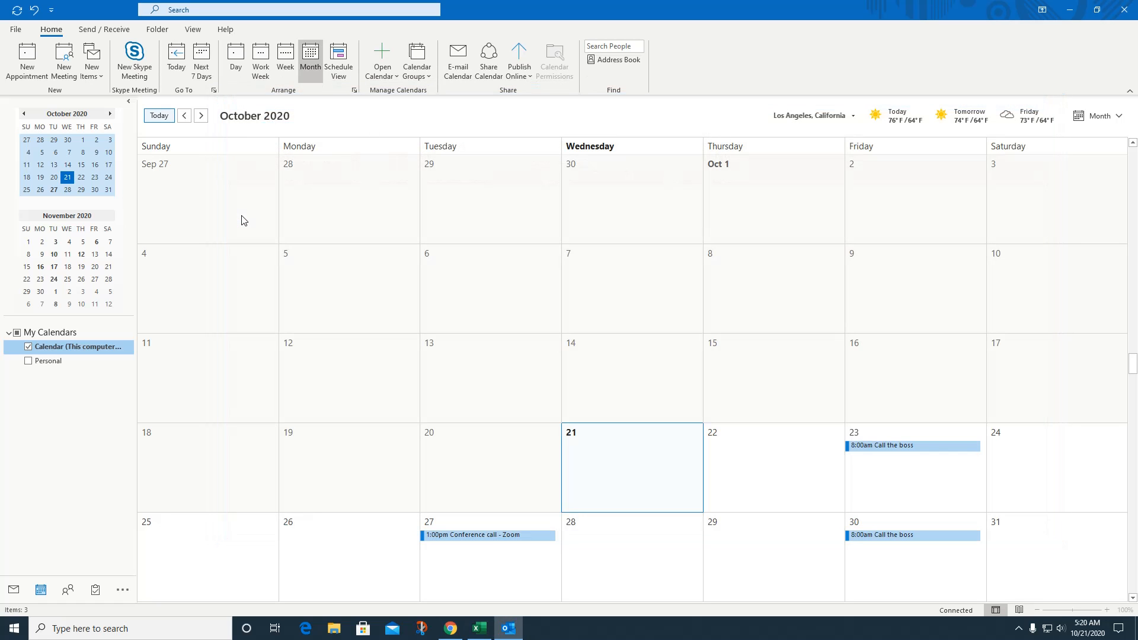
Step: Open the October 23 Call the boss appointment as the entire series
mouse_move(912, 453)
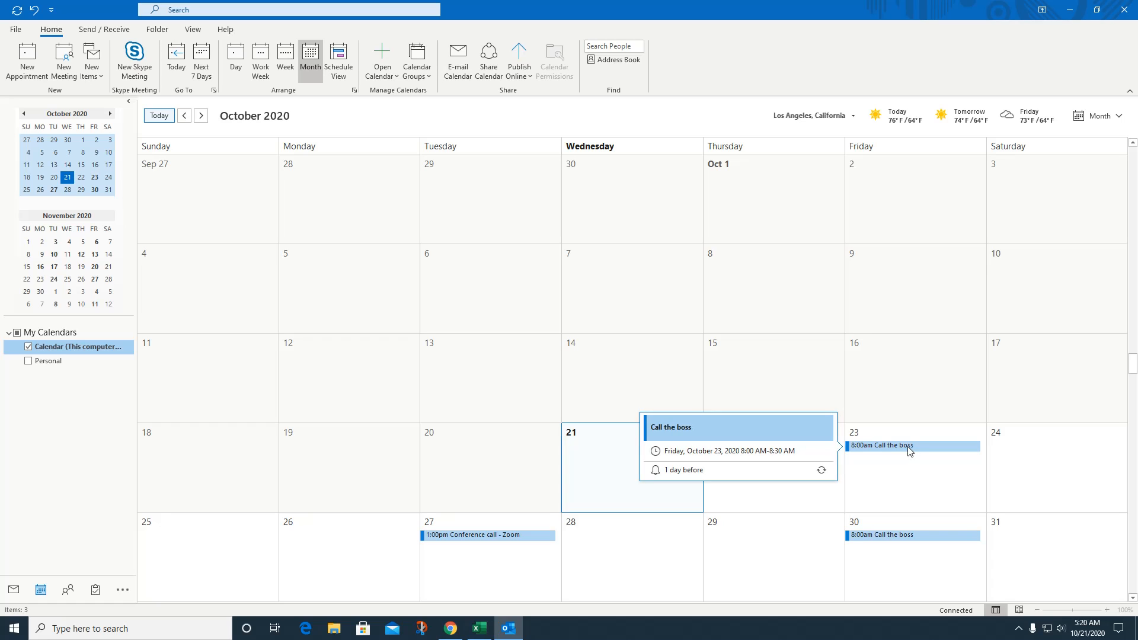
left_click(858, 451)
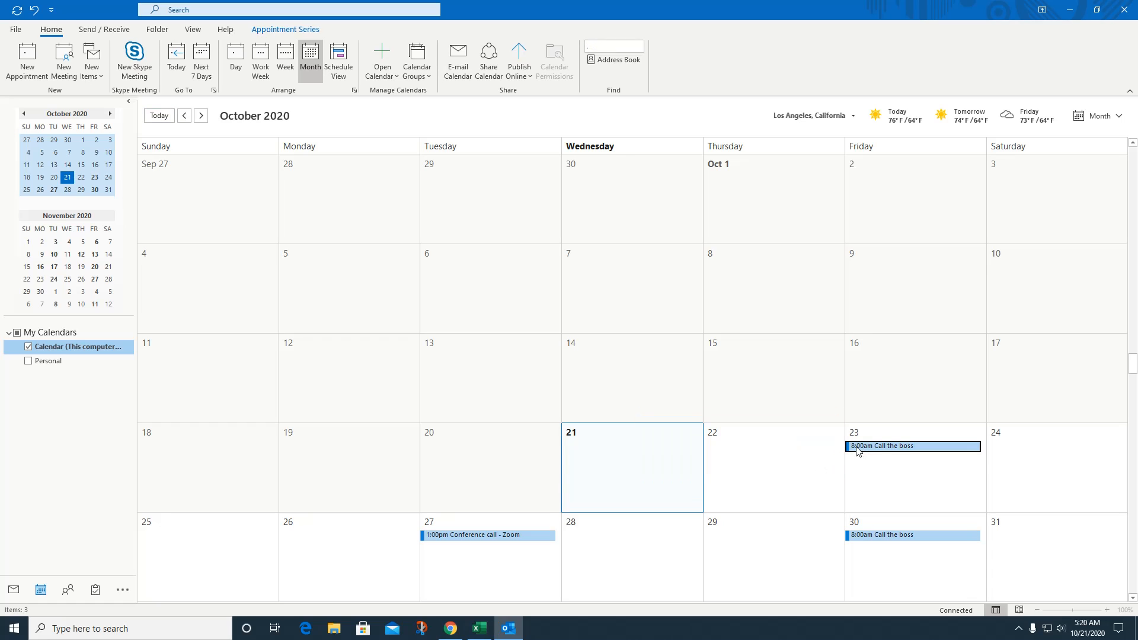
double_click(858, 449)
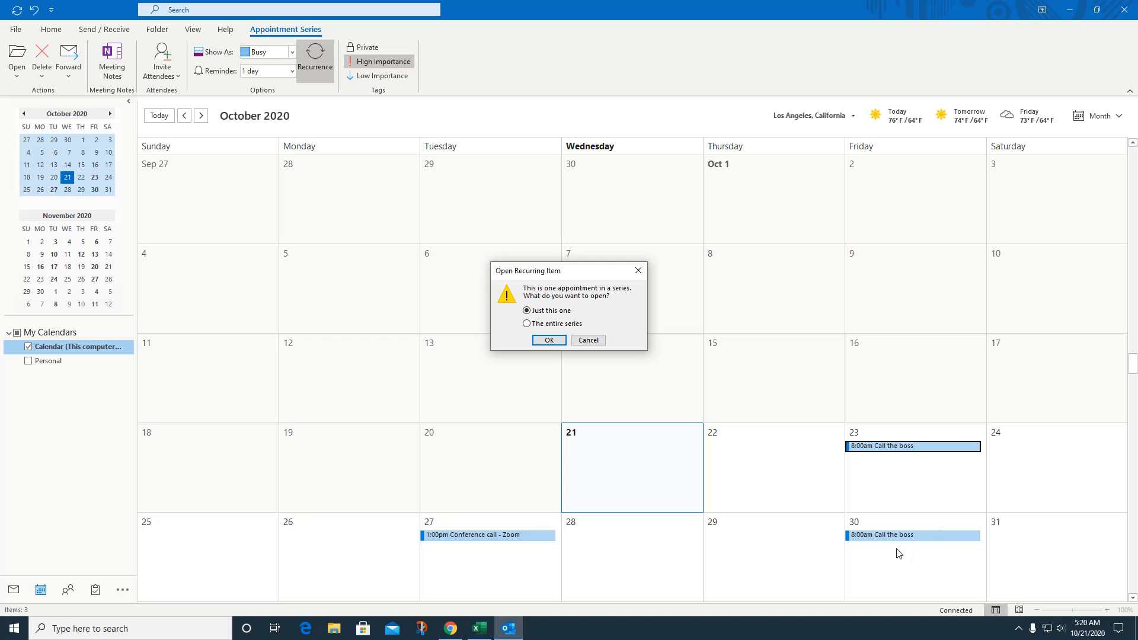
left_click(526, 324)
left_click(552, 341)
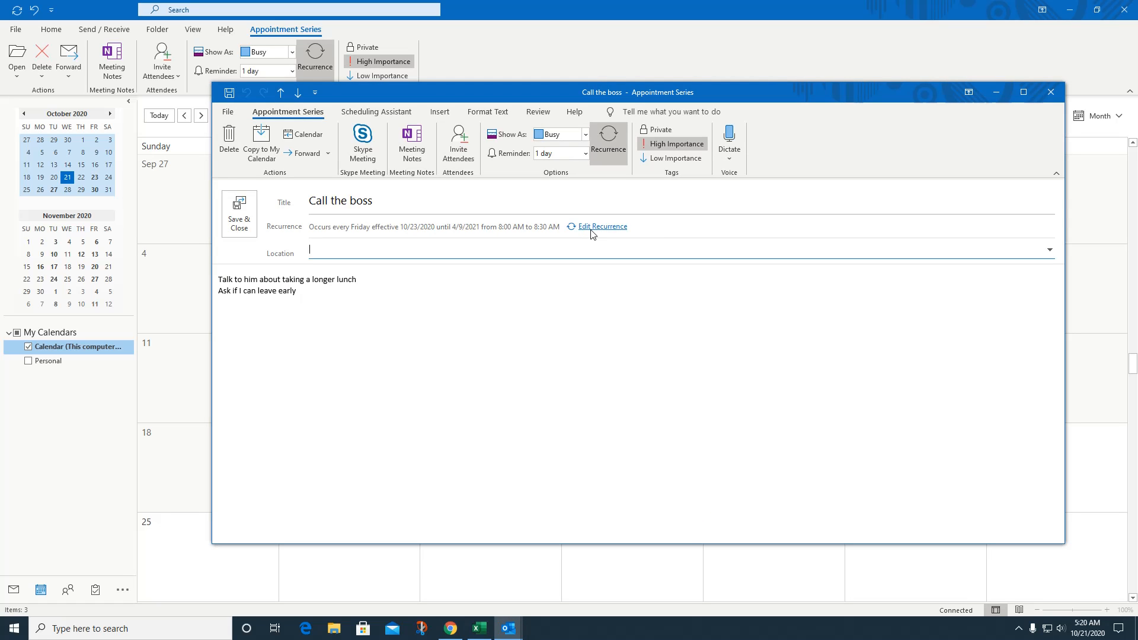
Step: Remove the recurrence from Call the boss and move it to 9:00 AM on October 23
left_click(591, 227)
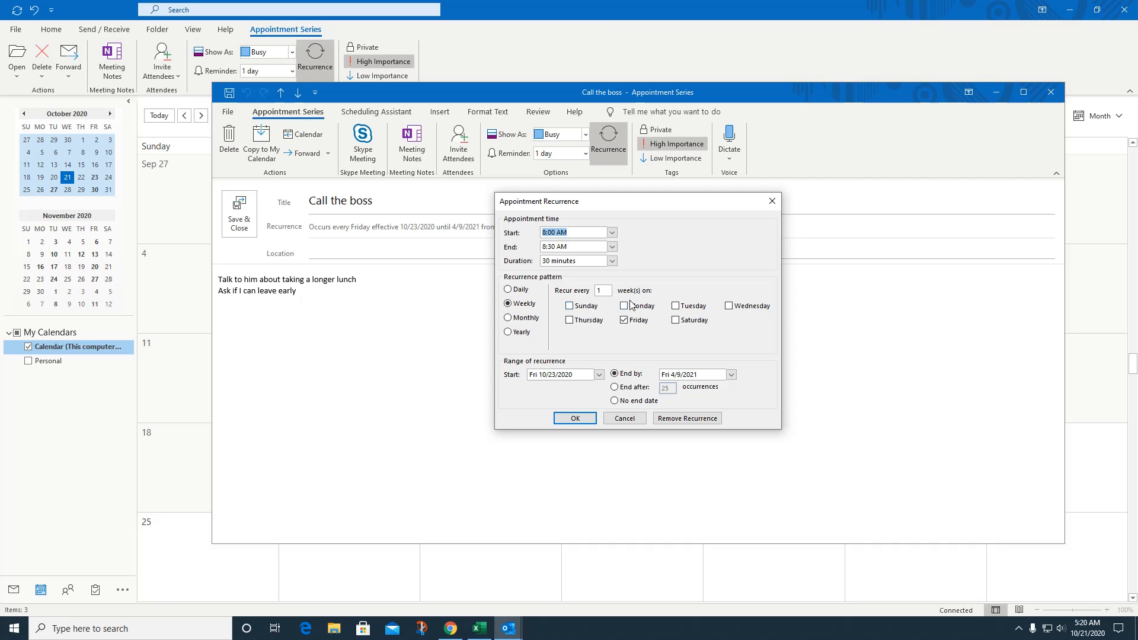
left_click(682, 421)
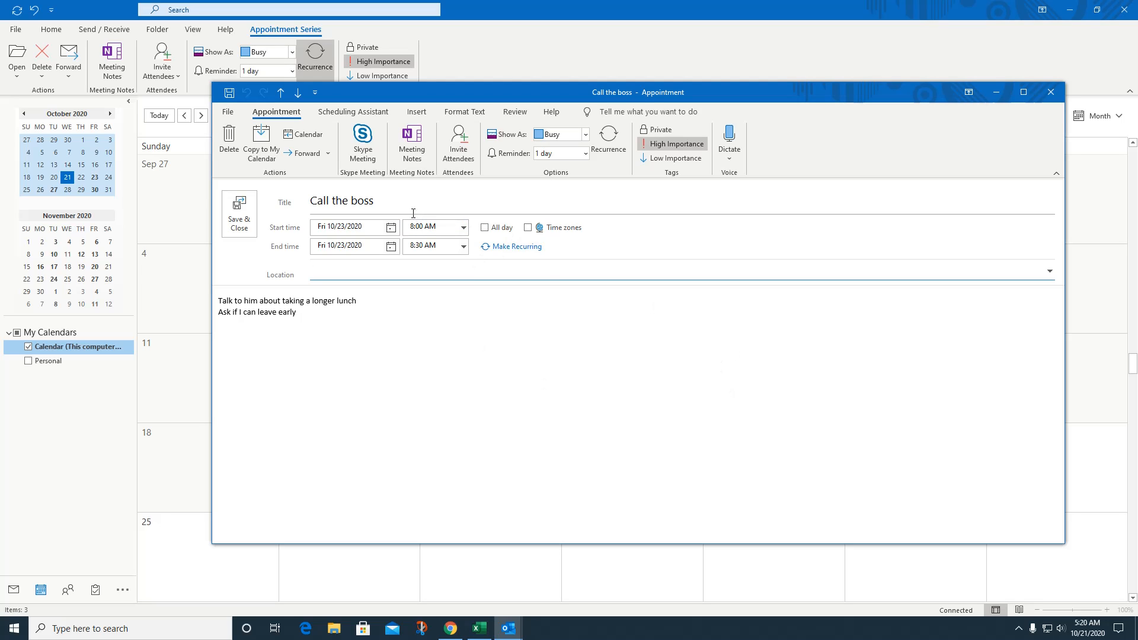
left_click(464, 228)
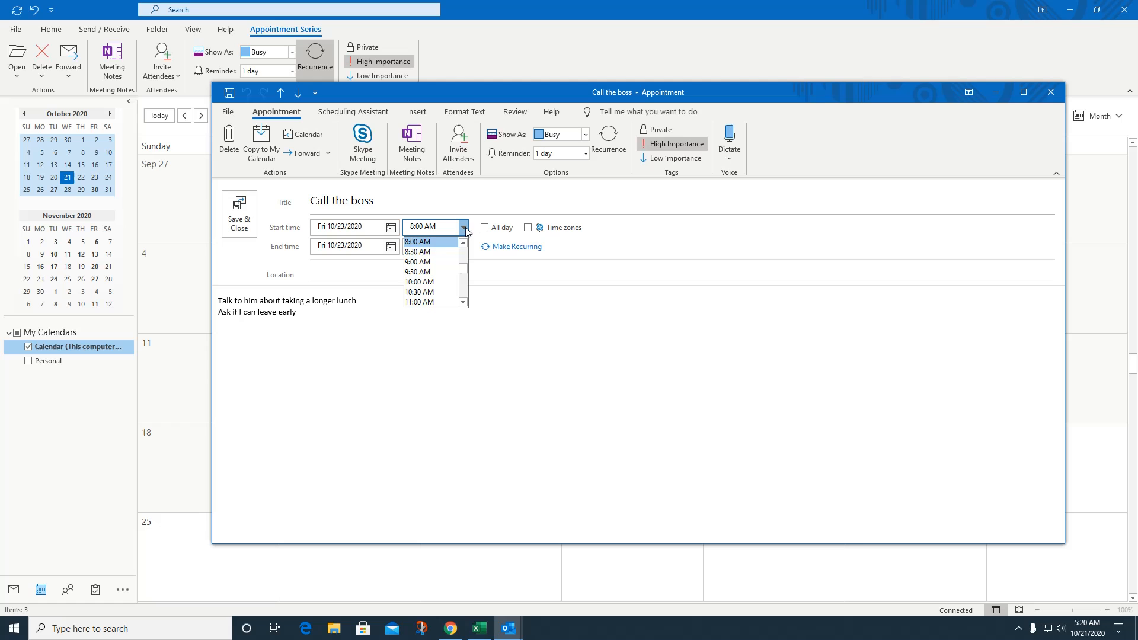
left_click(436, 261)
left_click(238, 213)
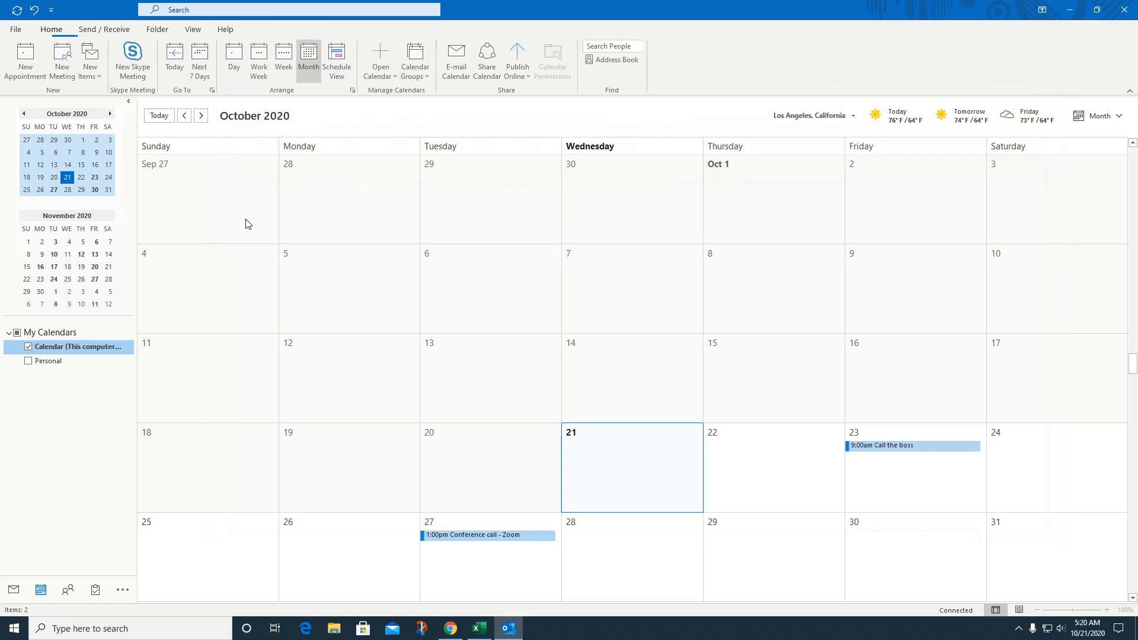
mouse_move(913, 453)
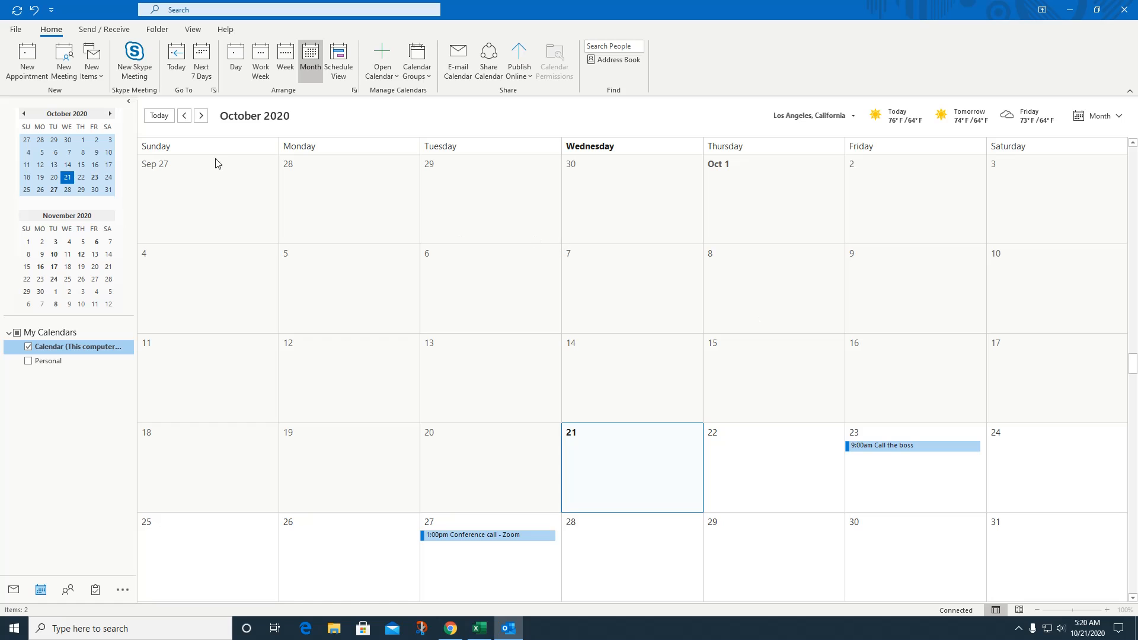
Step: Create a new meeting titled 'Sales Meeting' and bring up the contacts for required attendees
left_click(66, 72)
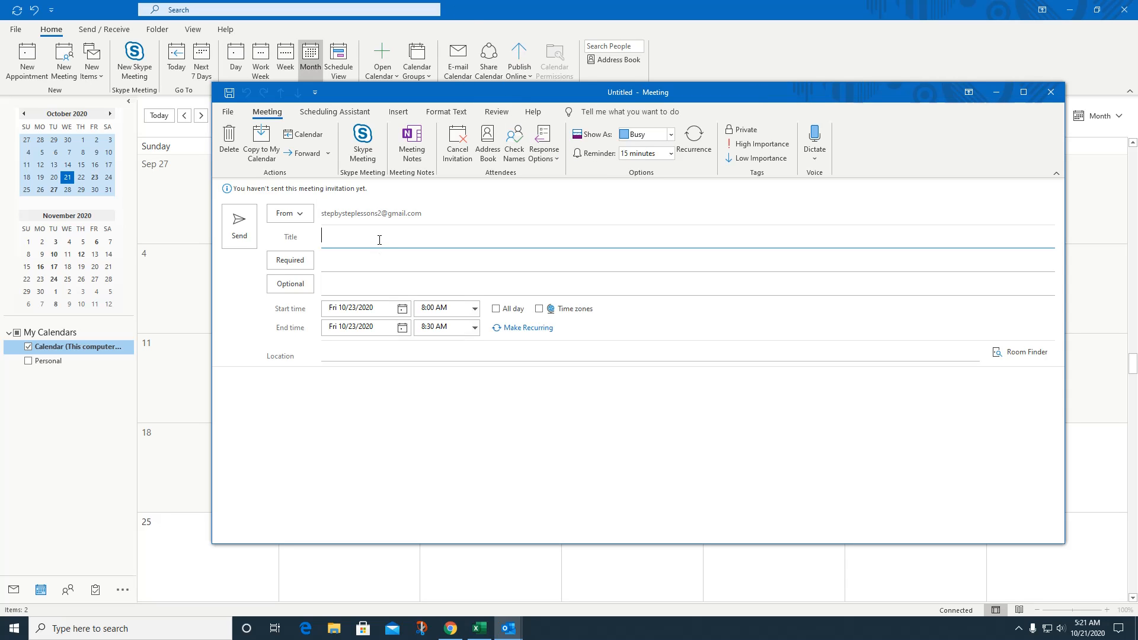
type("Meeting")
left_click(291, 266)
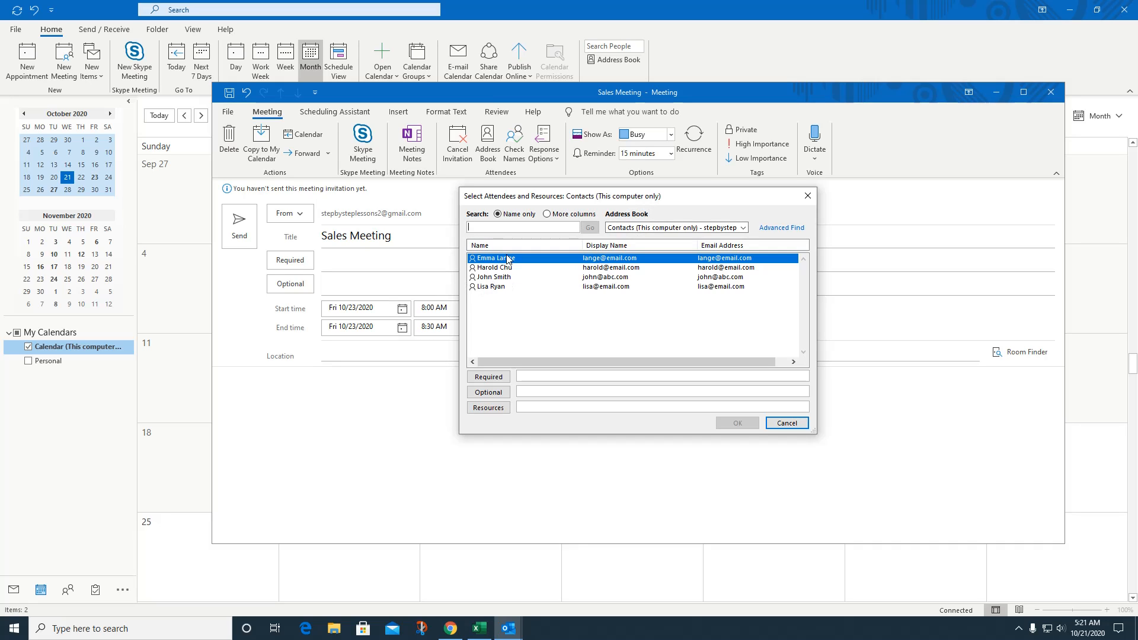
Step: Add two contacts as Required attendees and confirm the selection with OK
left_click(500, 278)
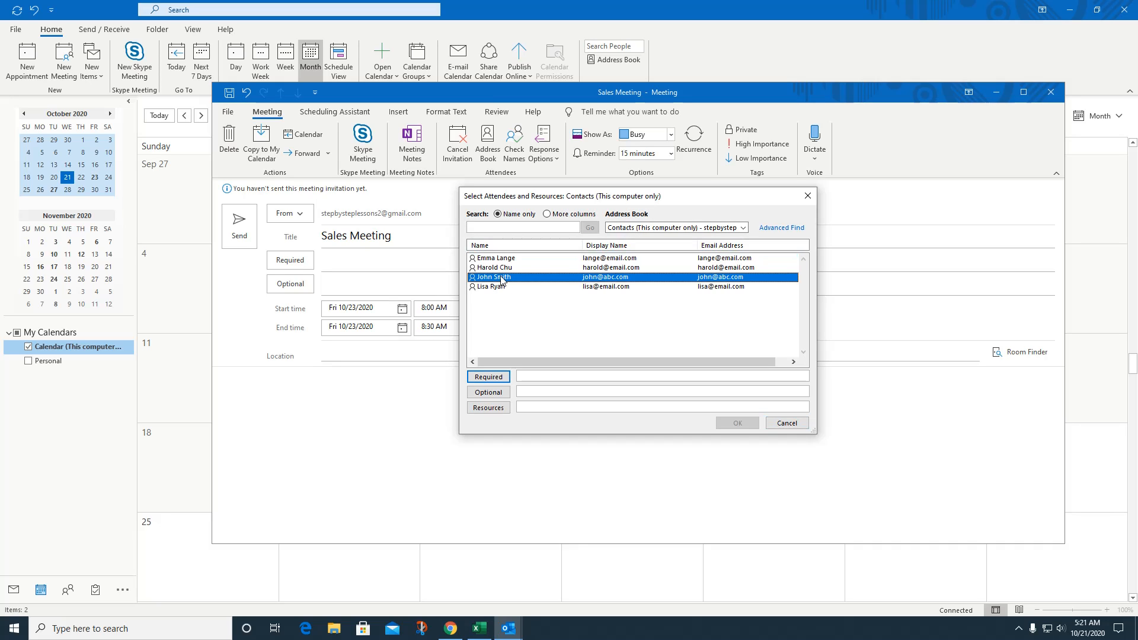
left_click(488, 377)
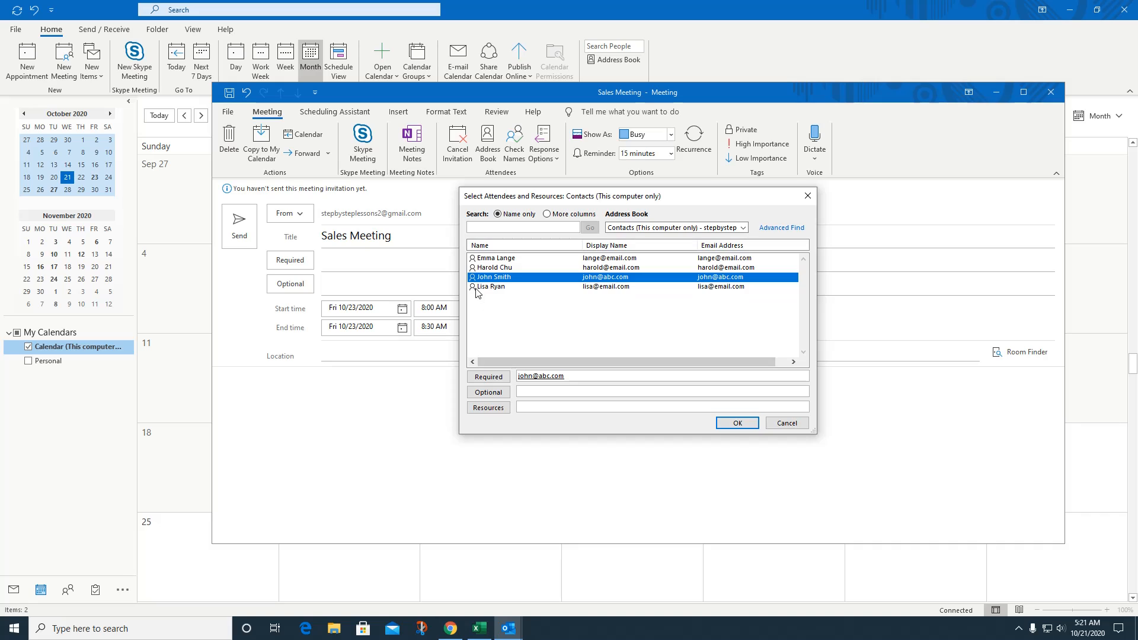
left_click(480, 288)
left_click(500, 379)
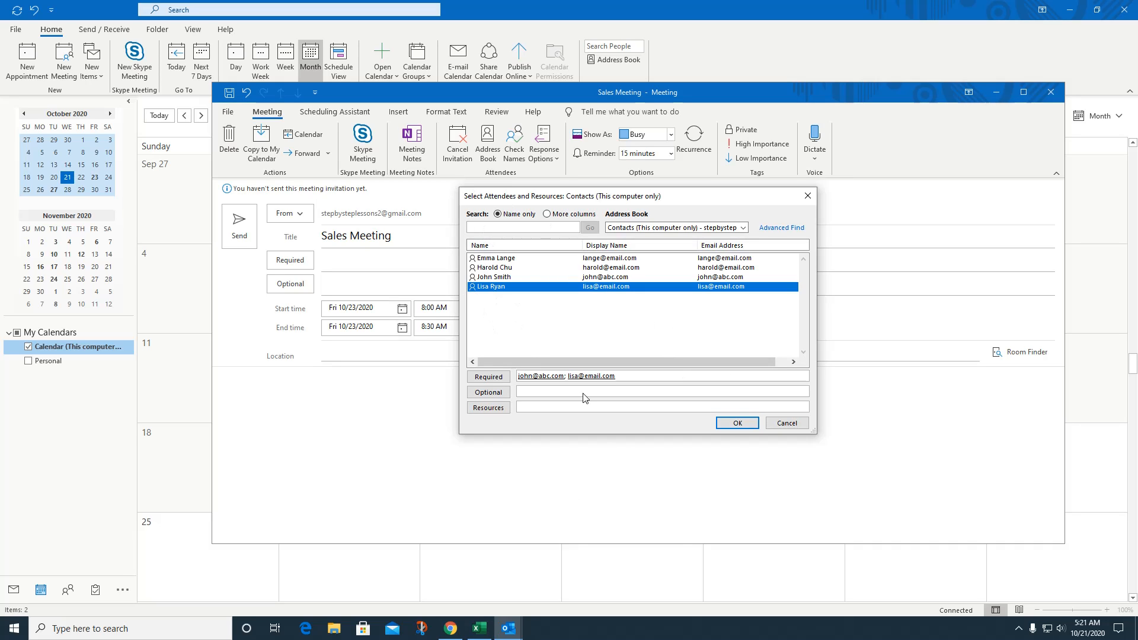
left_click(737, 423)
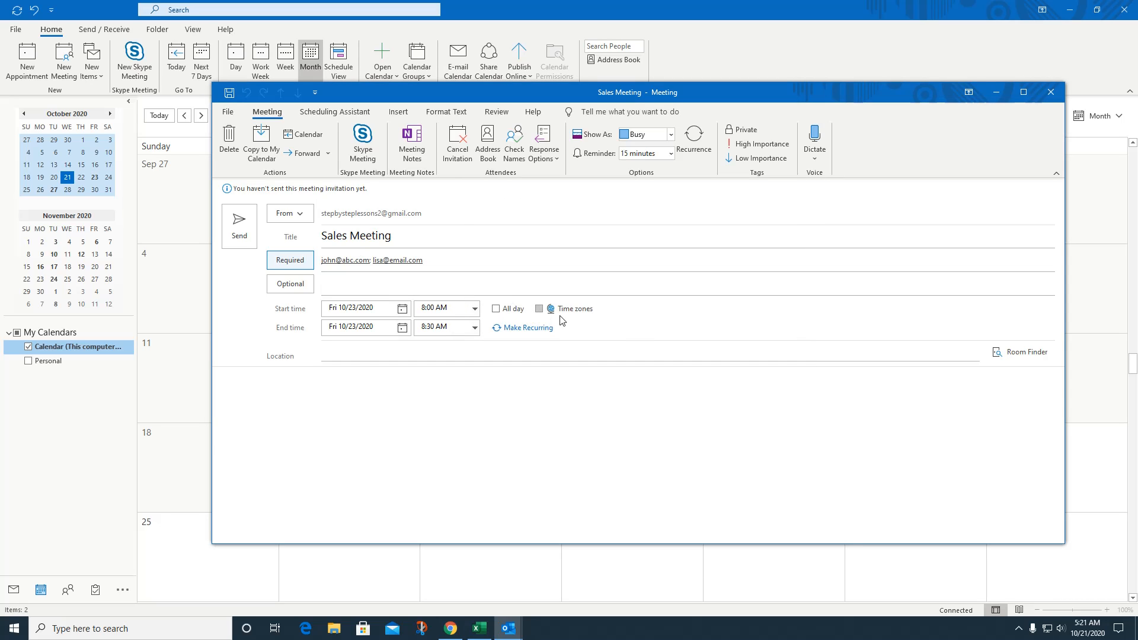
Step: Set the Sales Meeting to Monday, November 9, 2020, from 10:00 AM to 12:00 PM
left_click(401, 309)
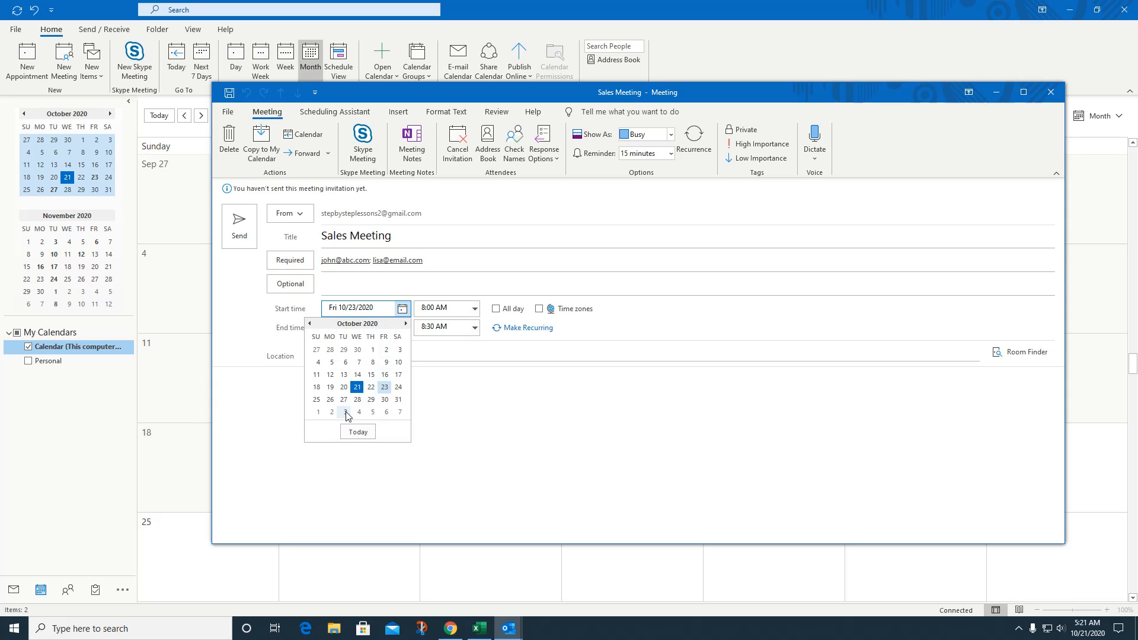
left_click(405, 324)
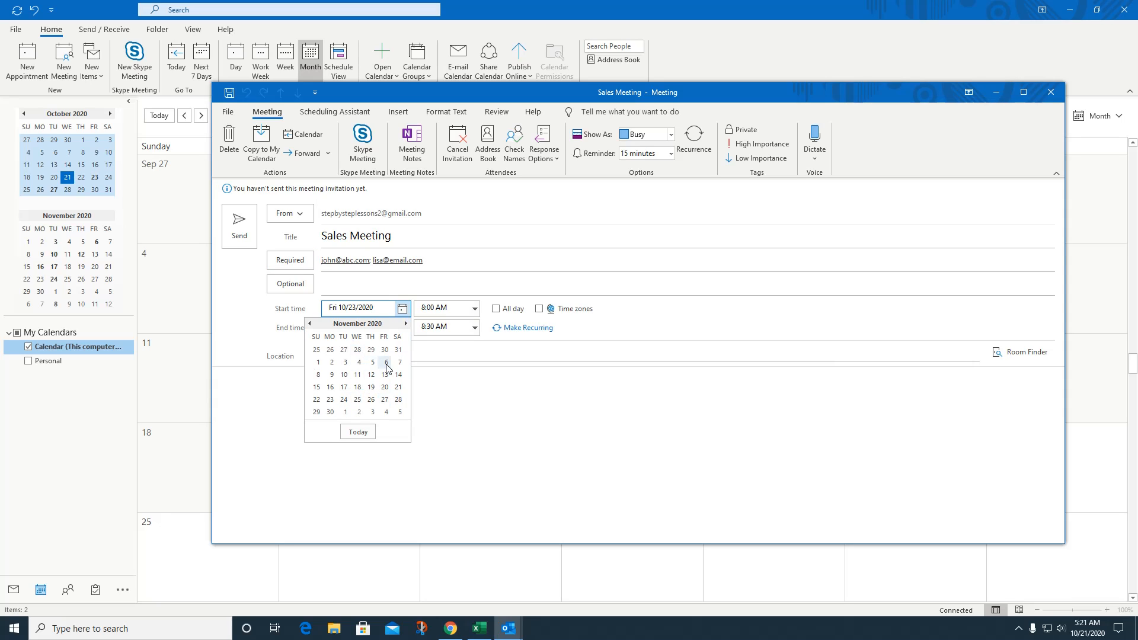
left_click(332, 379)
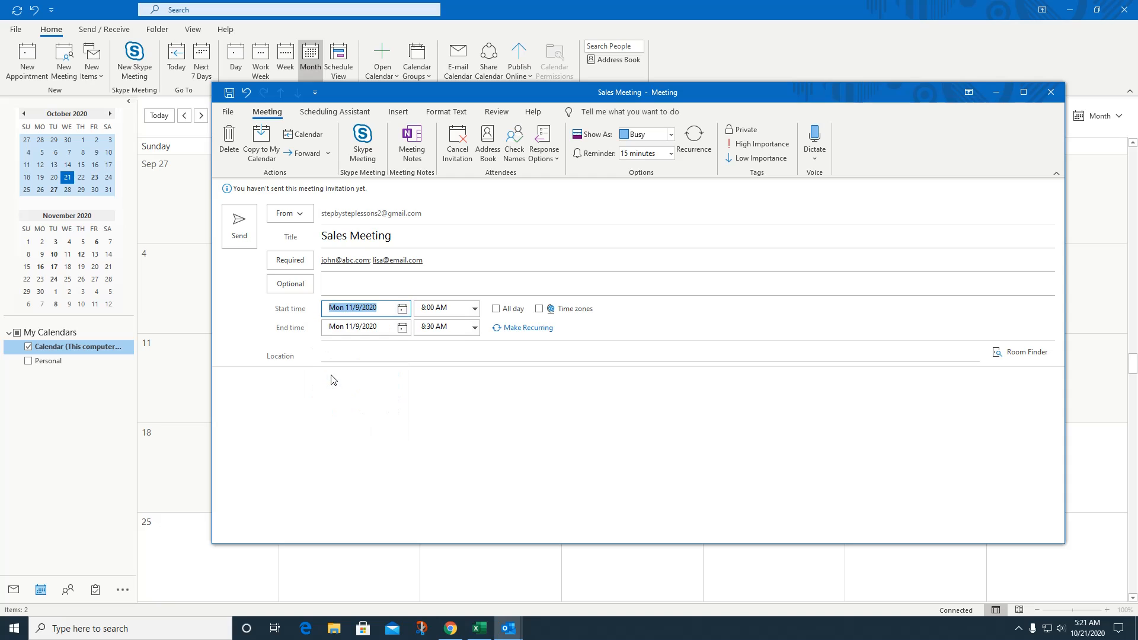
left_click(476, 310)
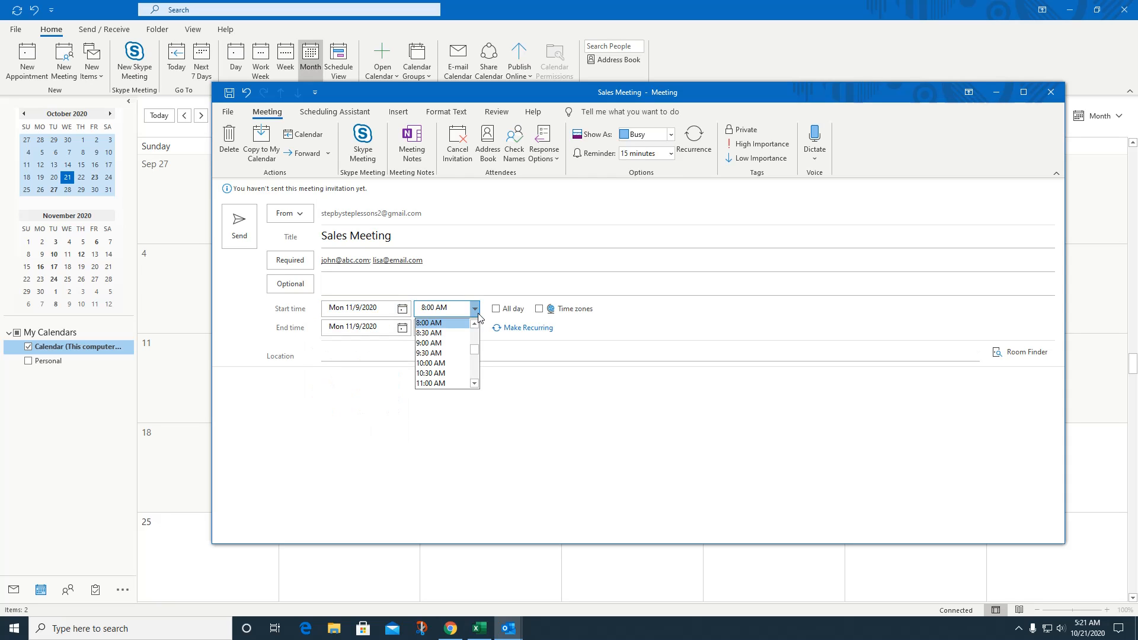
left_click(452, 363)
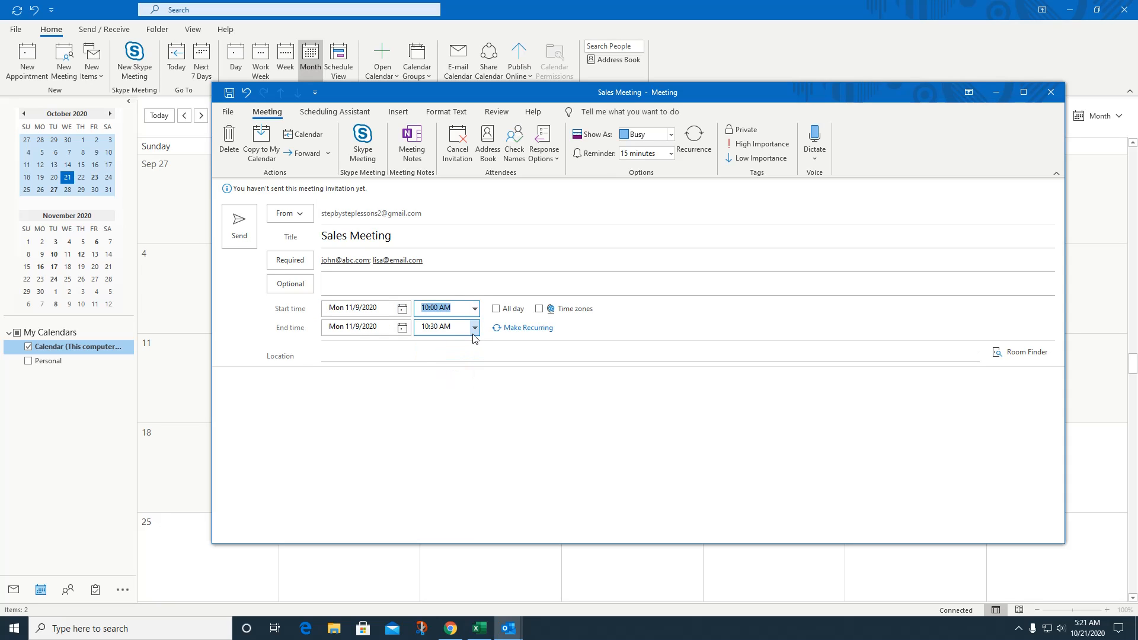
left_click(475, 329)
left_click(458, 378)
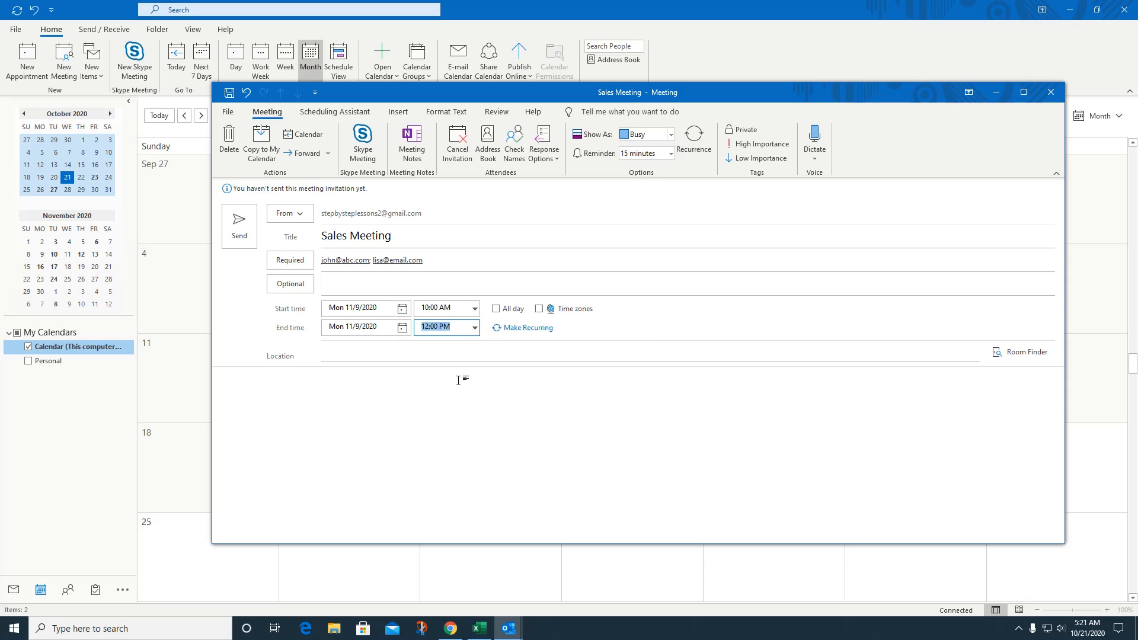
Step: Set the meeting location to 'Conference Room'
left_click(325, 357)
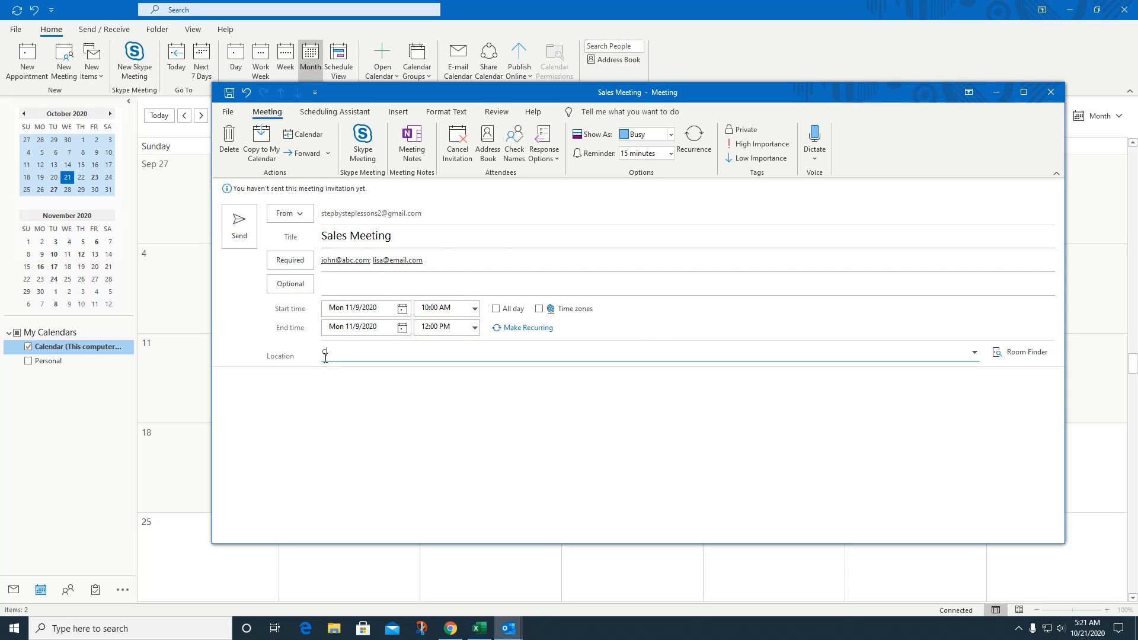
type("Conference Room")
key("Tab")
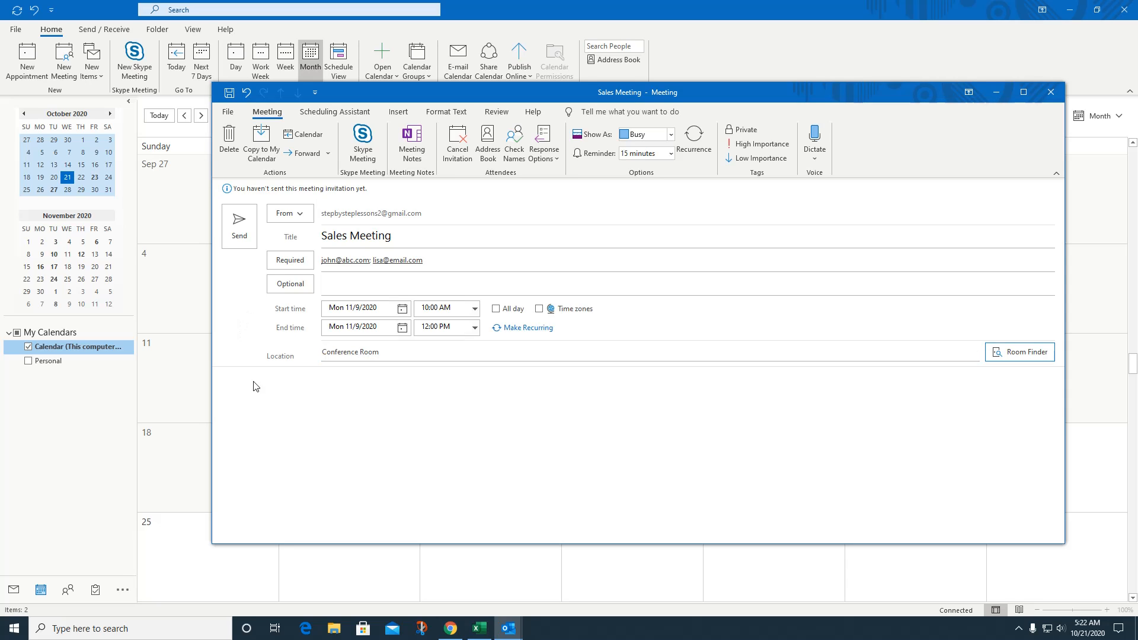
Step: Write the notes 'Don't be late!', bring your coffee, bring sales data, read the attached document
left_click(257, 381)
type("Don't be late!")
key("Return")
type("Bring your c")
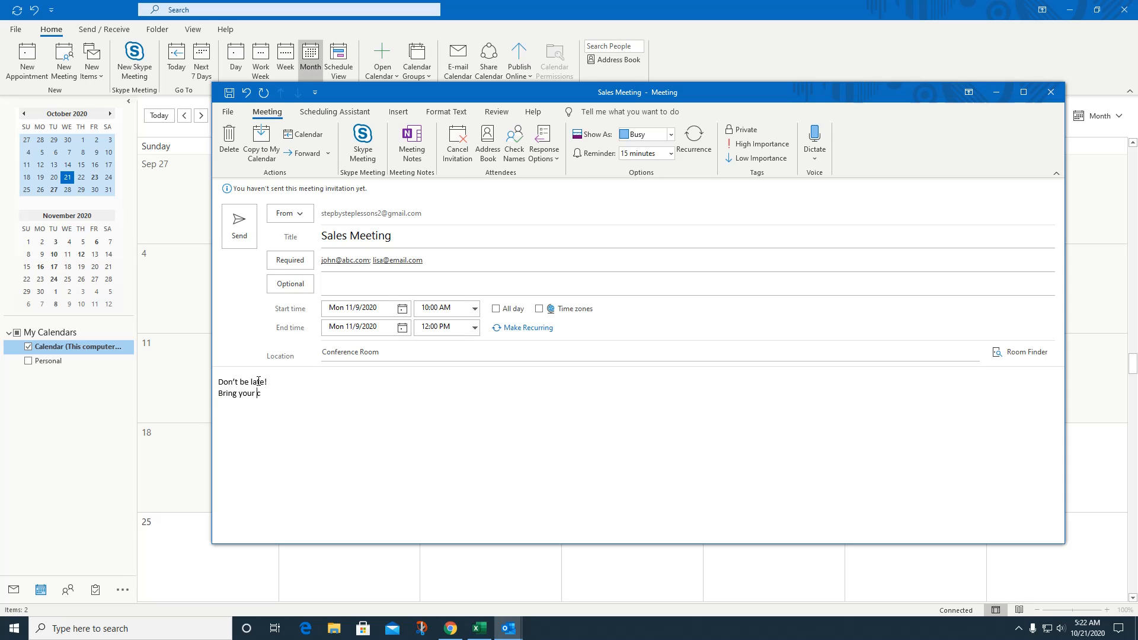
type("offee")
type("Bring your sales d")
type("read the att")
type("ached")
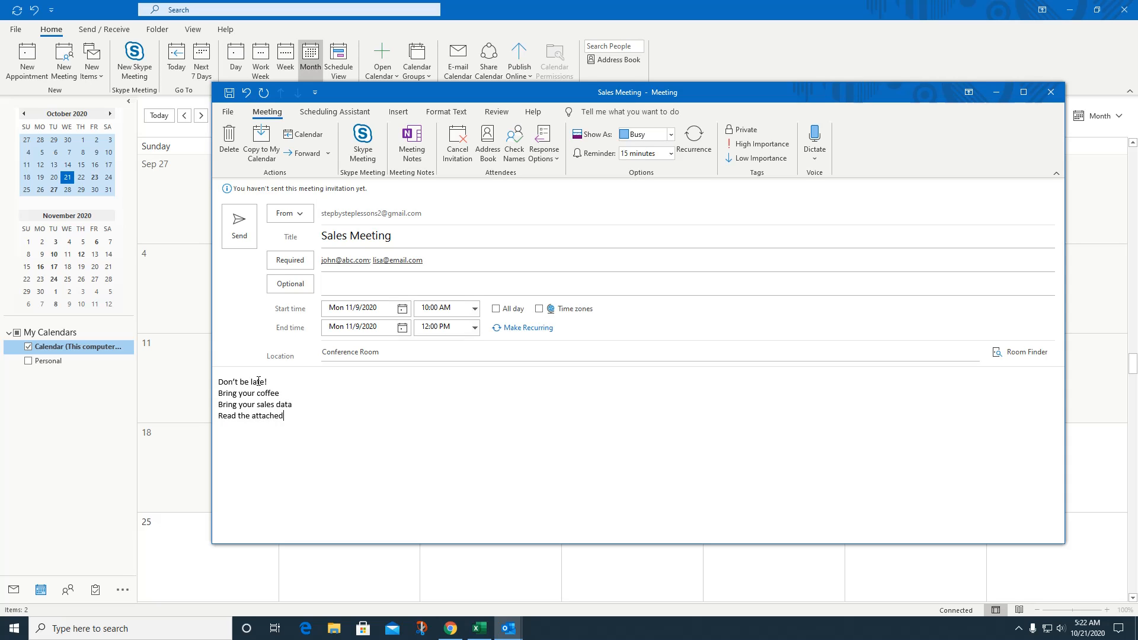
type(" document prior to the met")
type("ing.")
Step: Attach the recent Word document text.docx to the Sales Meeting invitation
mouse_move(398, 260)
left_click(498, 192)
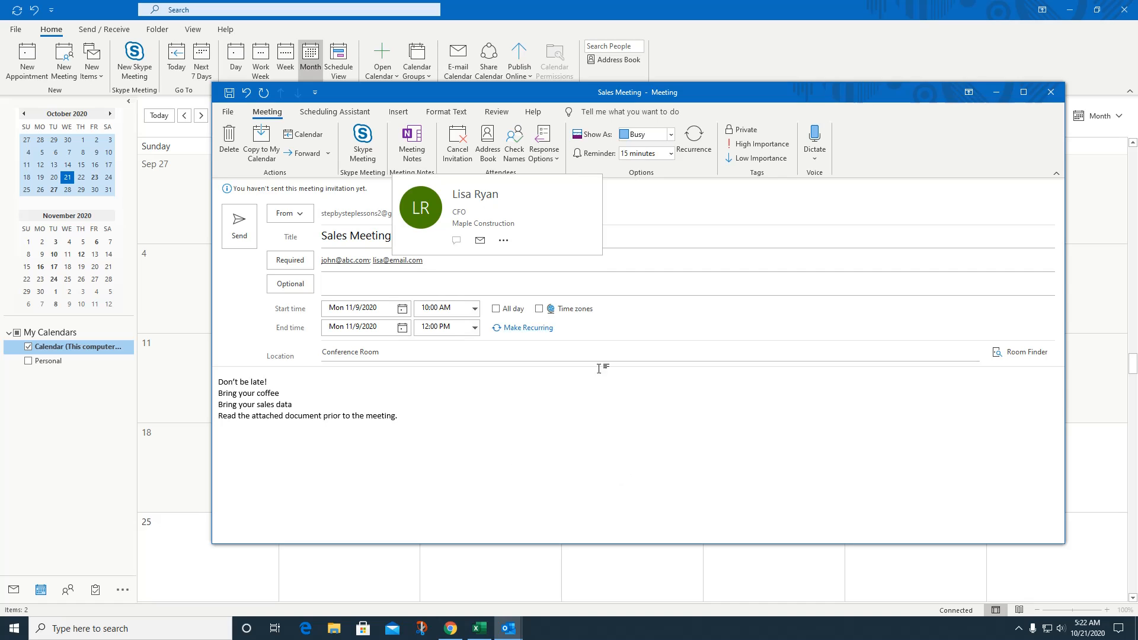
left_click(398, 113)
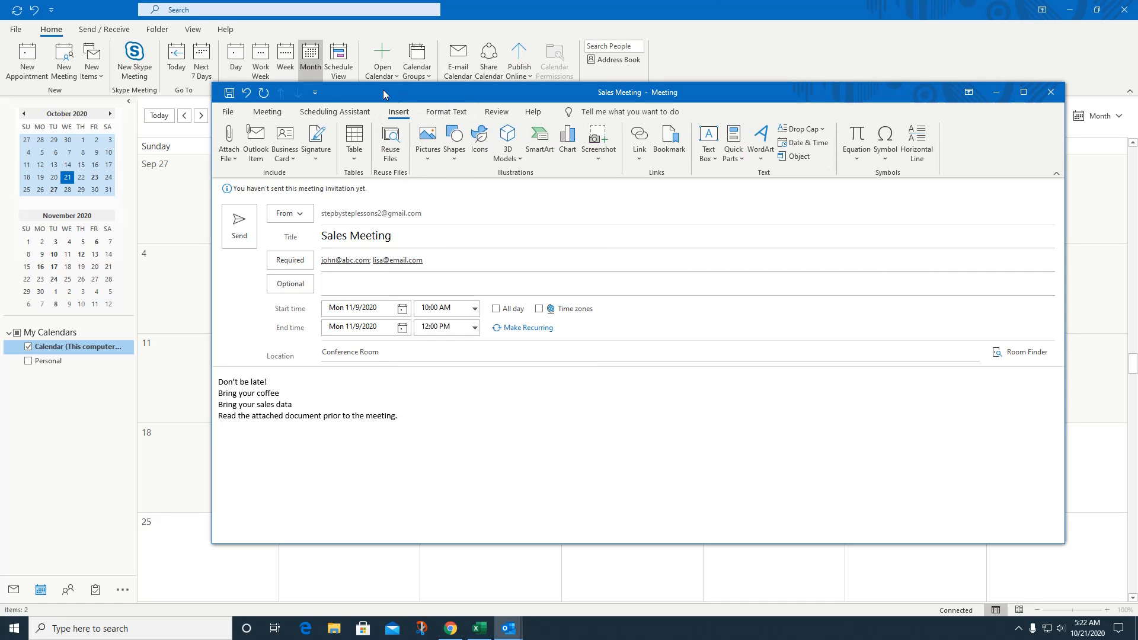
left_click(230, 146)
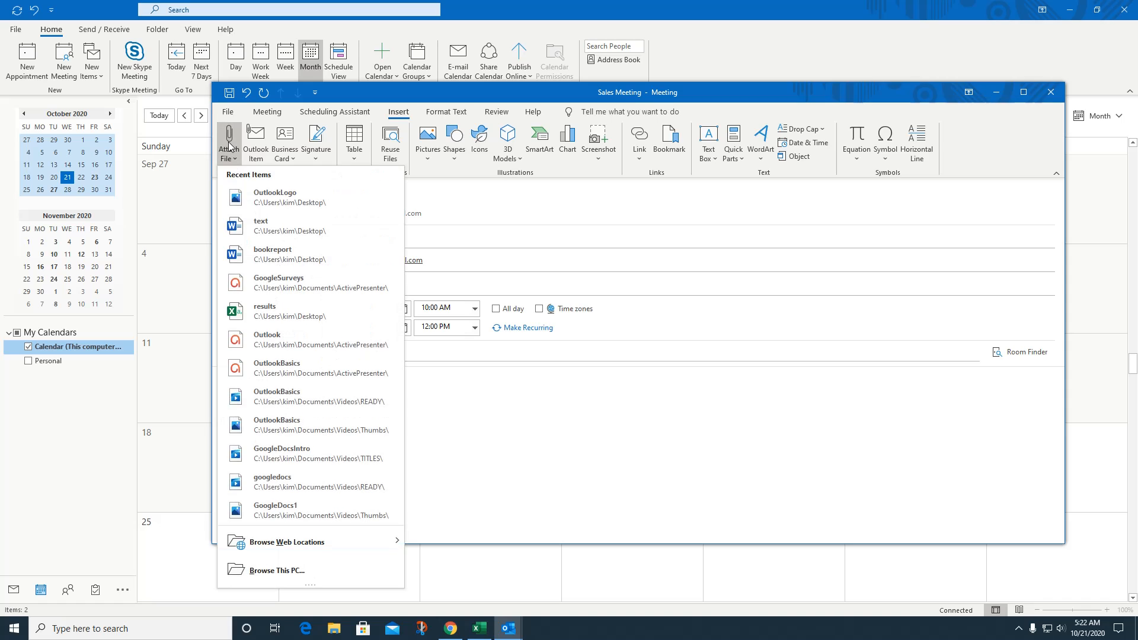
left_click(258, 232)
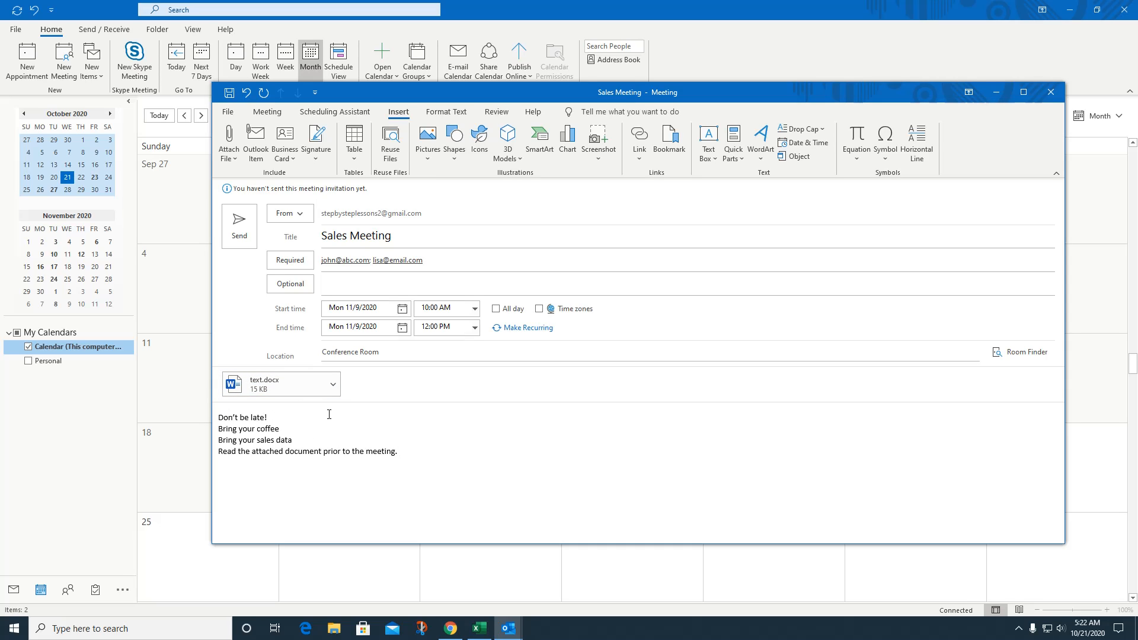
Step: Insert the 'normal' signature into the body, with blank lines separating it from the notes
left_click(319, 158)
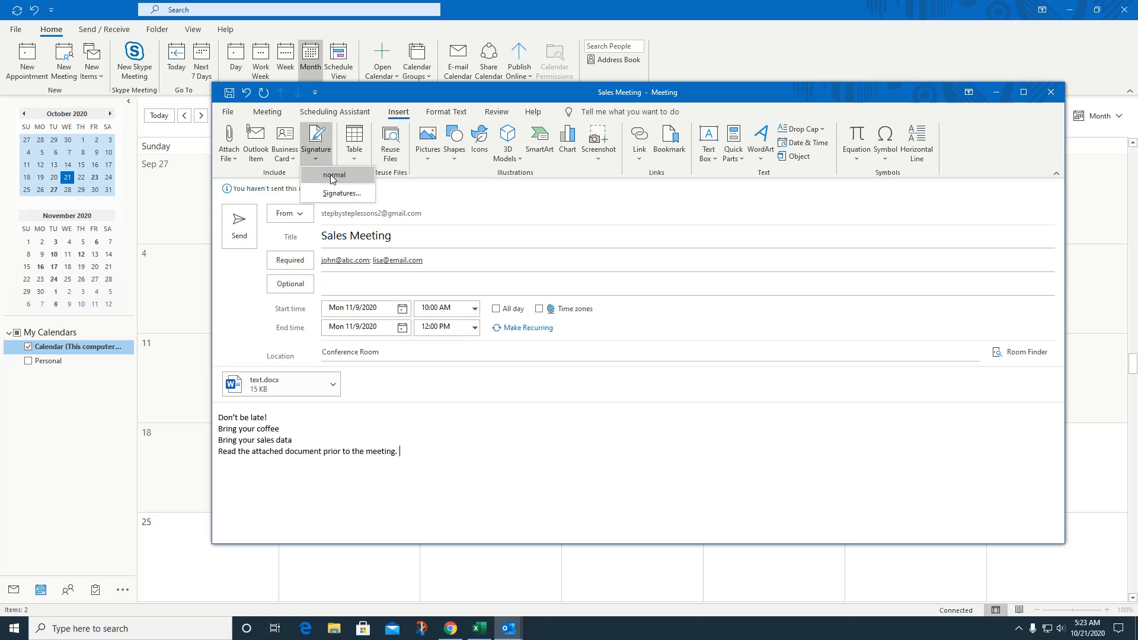
left_click(331, 176)
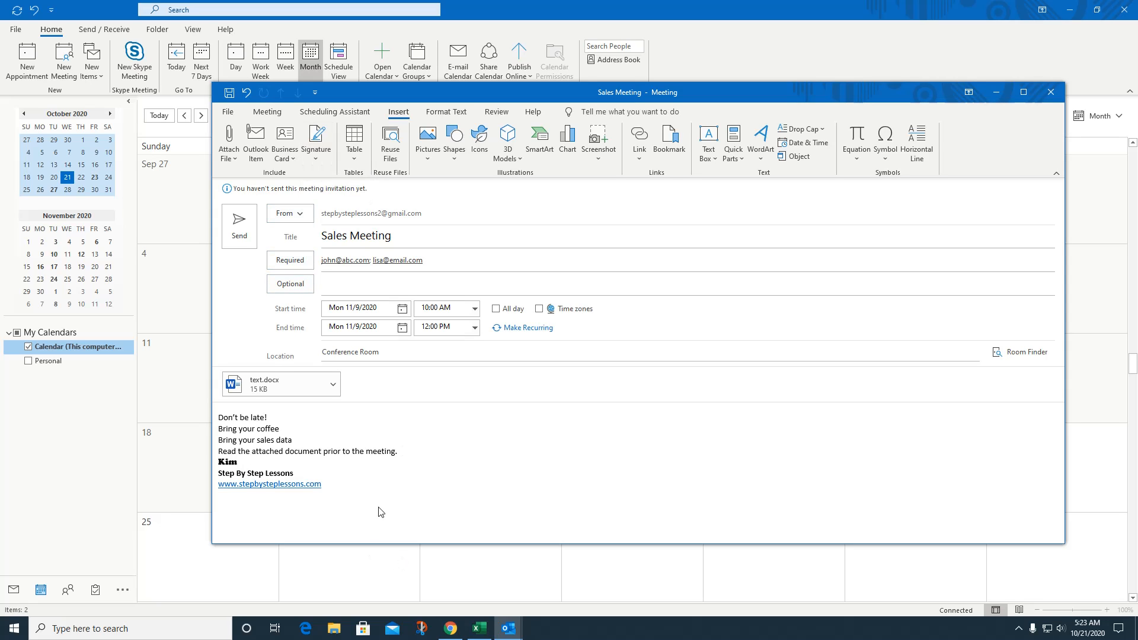
left_click(403, 455)
key("Return")
key("Return")
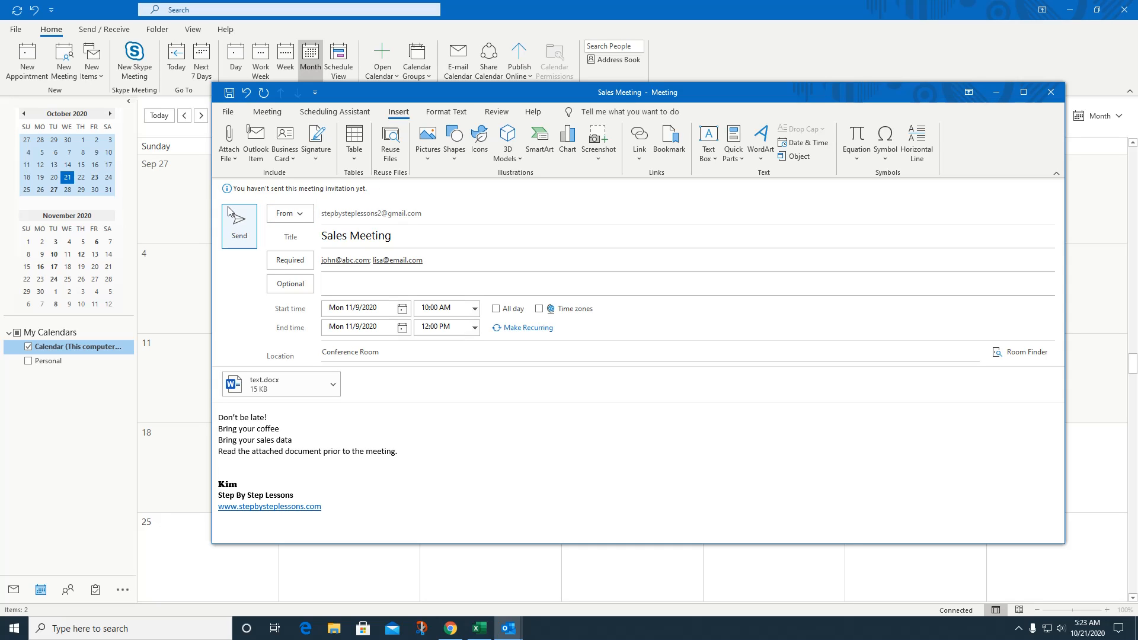
Step: Replace both invitees with a single new attendee e-mail address and send the invitation
left_click_drag(437, 264, 327, 266)
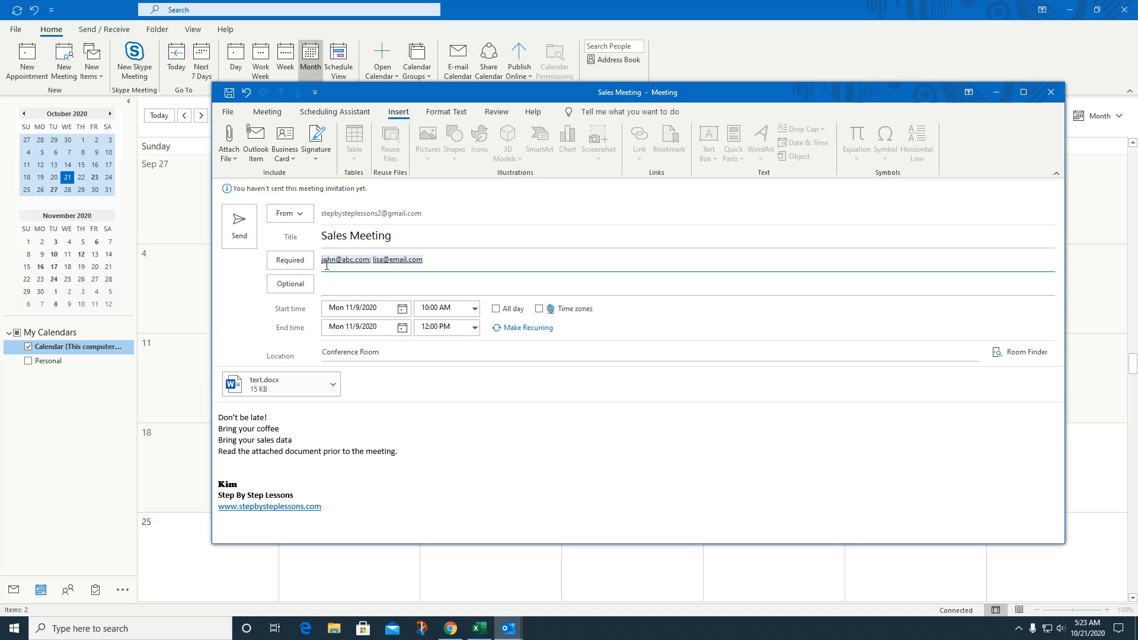
key("Delete")
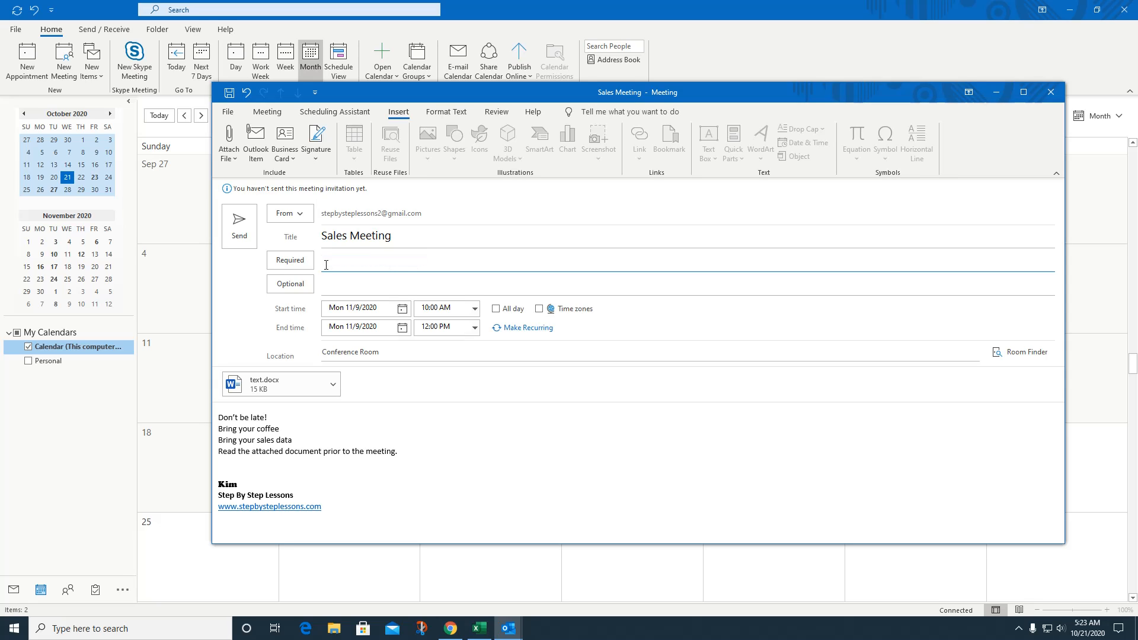
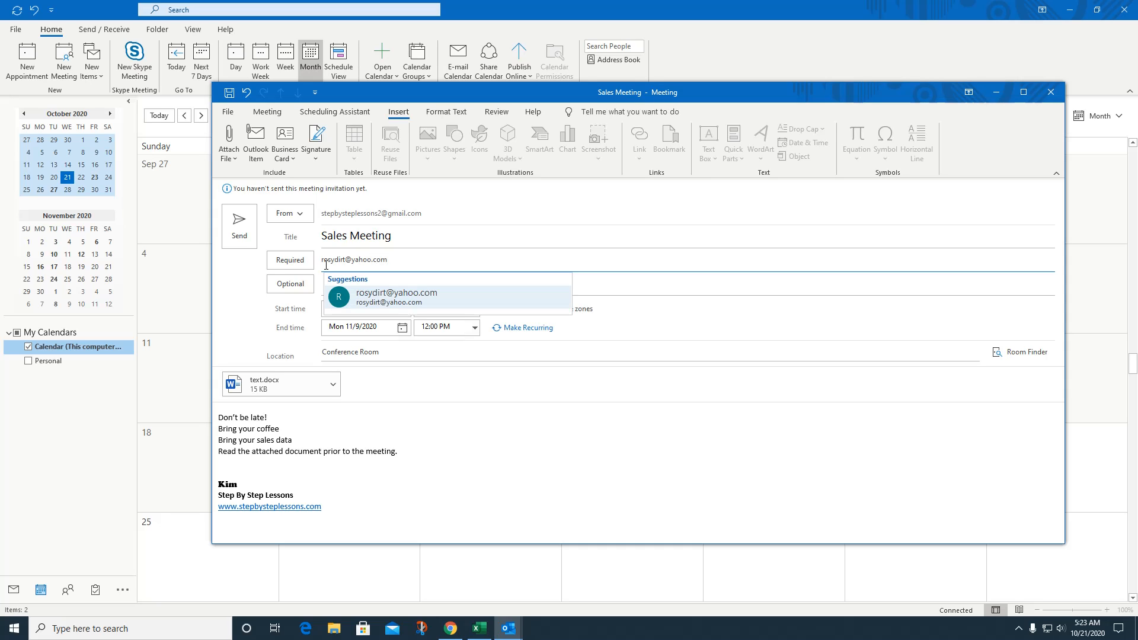
left_click(419, 301)
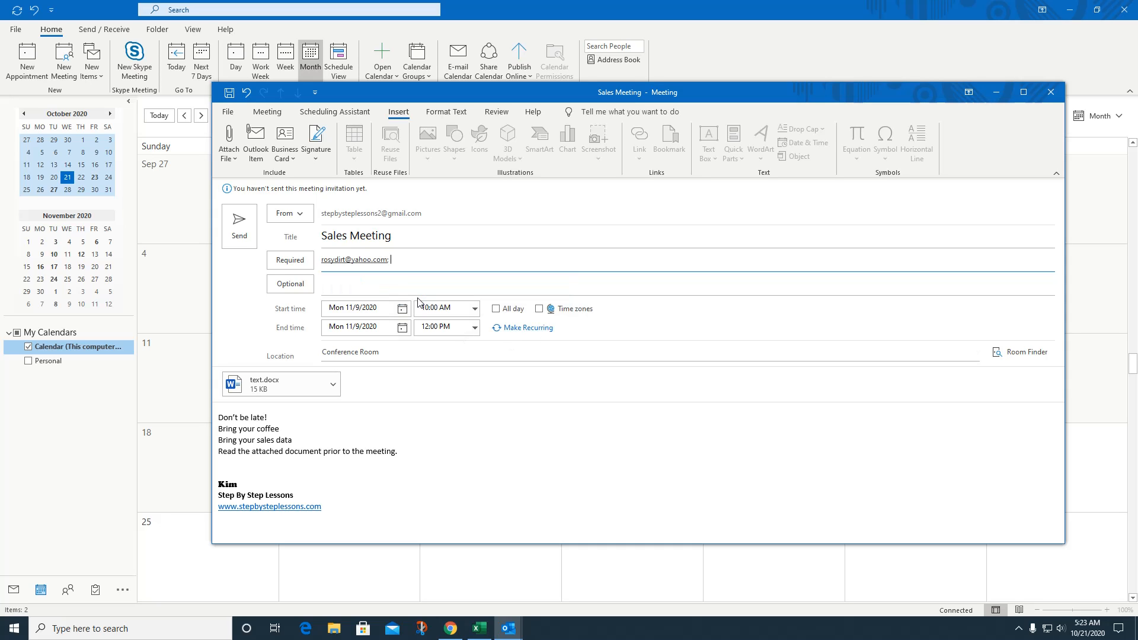
left_click(239, 233)
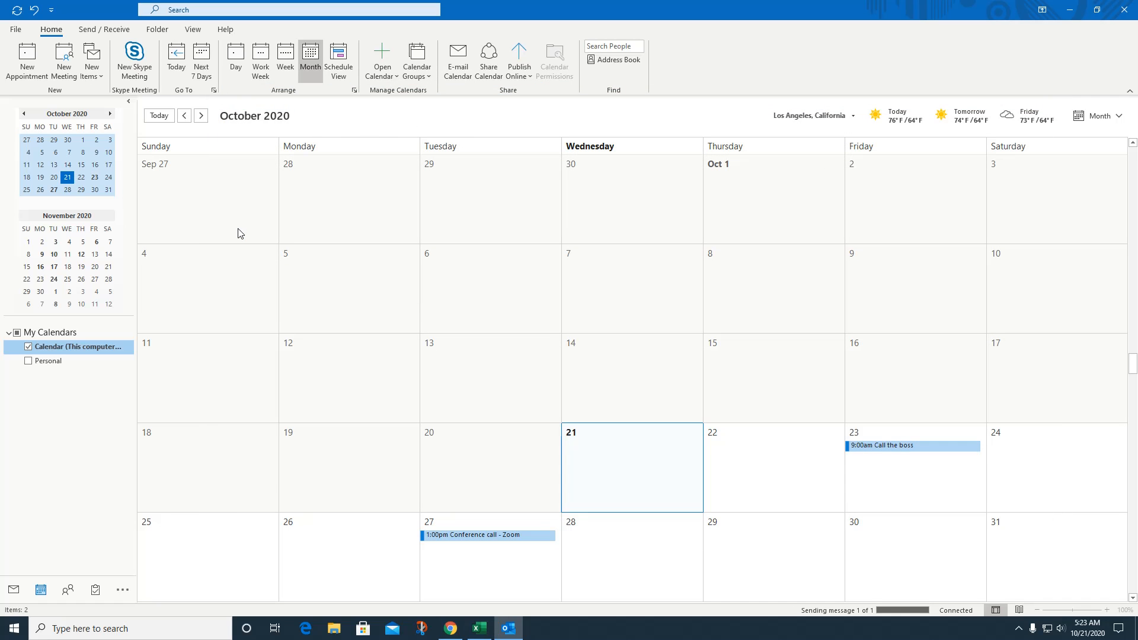
Step: Scroll the month view down to the week of November 9 to show the Sales Meeting
scroll(845, 450, "down", 3)
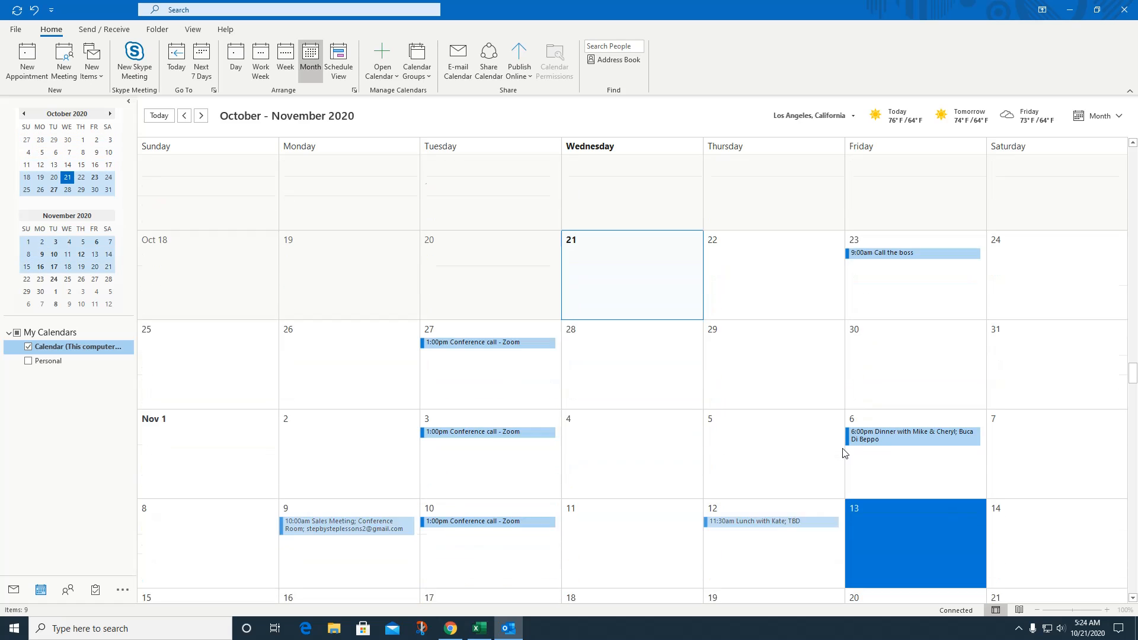
scroll(845, 453, "down", 1)
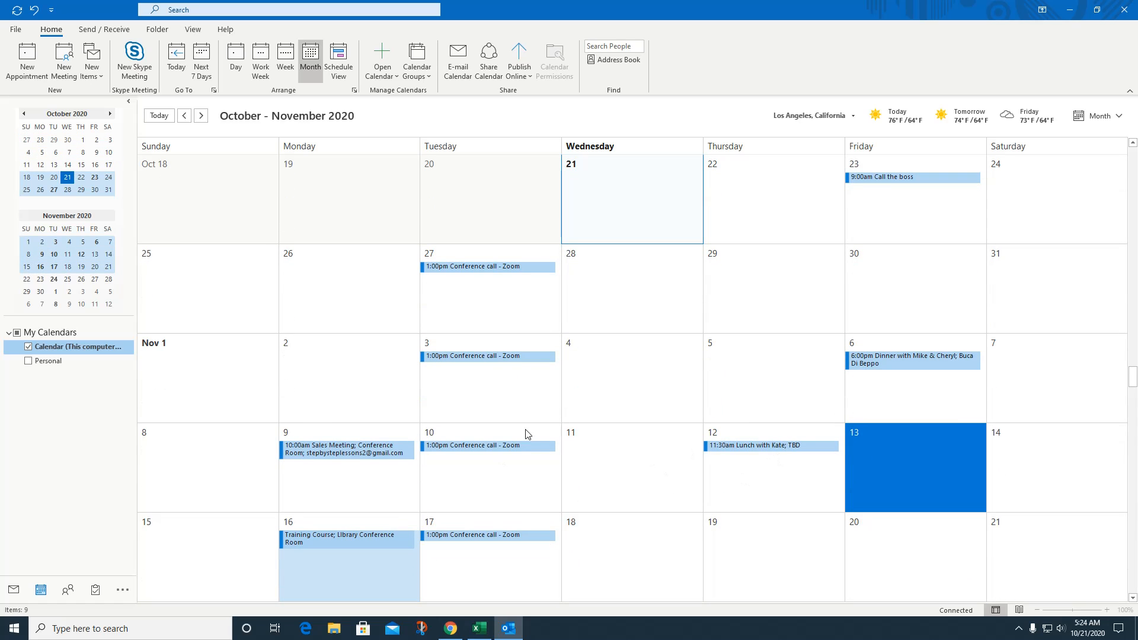
Step: Reopen the November 9 Sales Meeting, review Tracking and Scheduling Assistant, then close it
double_click(362, 454)
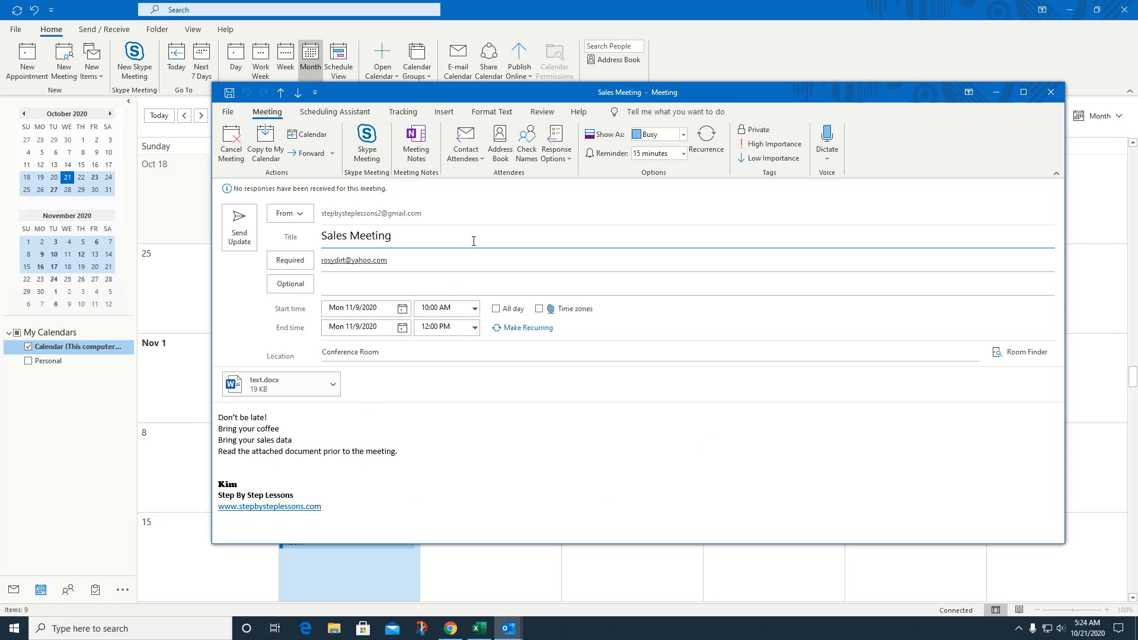
left_click(402, 112)
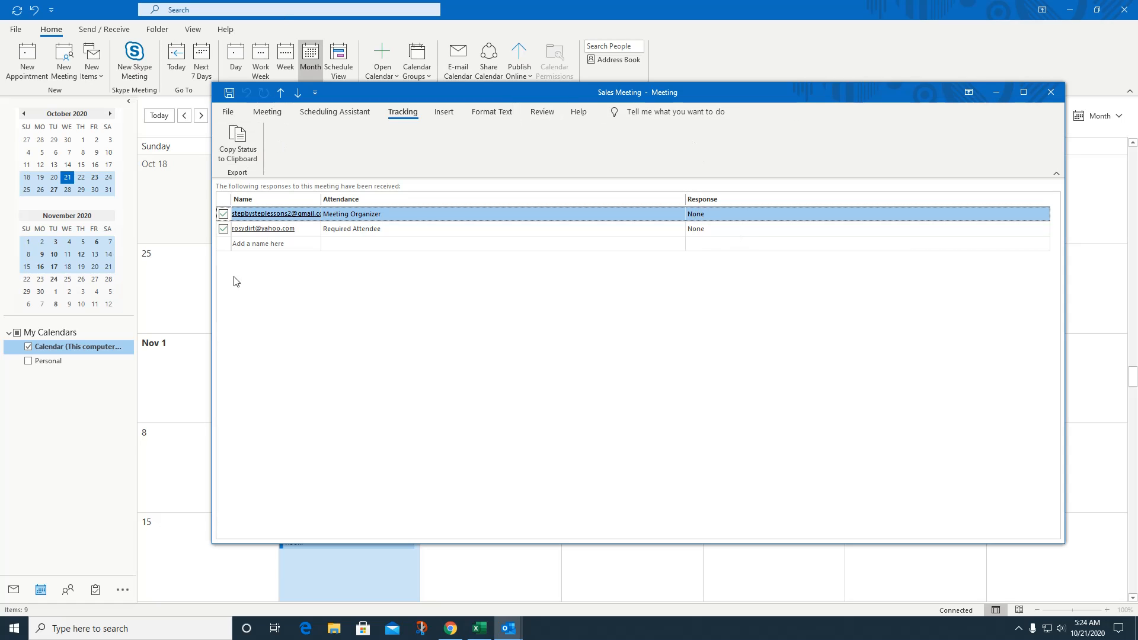
left_click(354, 115)
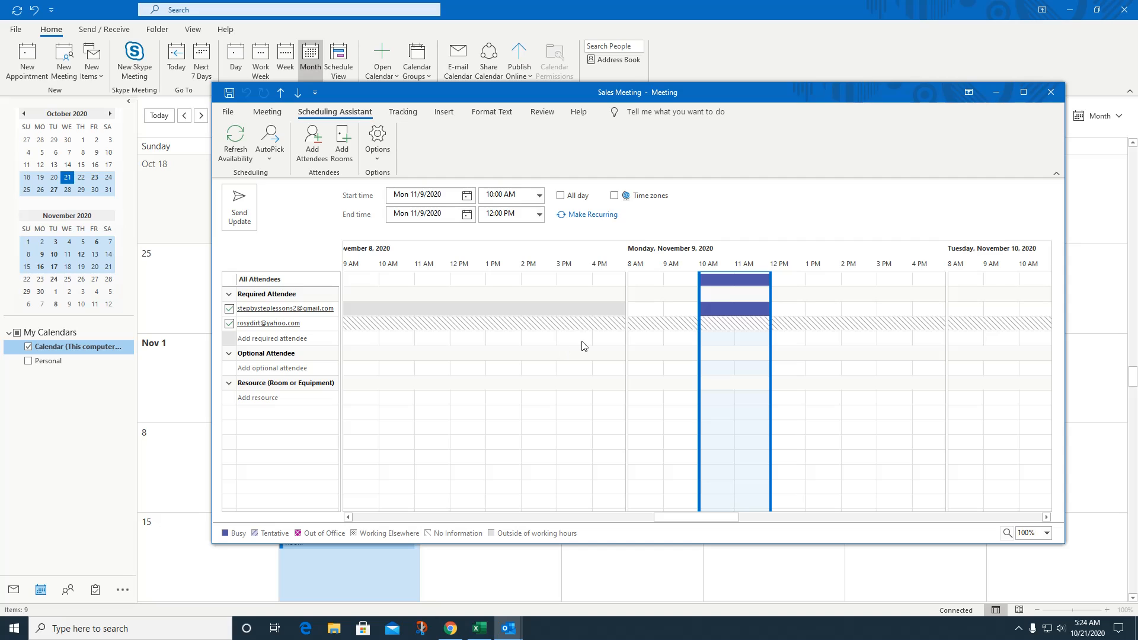
mouse_move(739, 330)
mouse_move(294, 330)
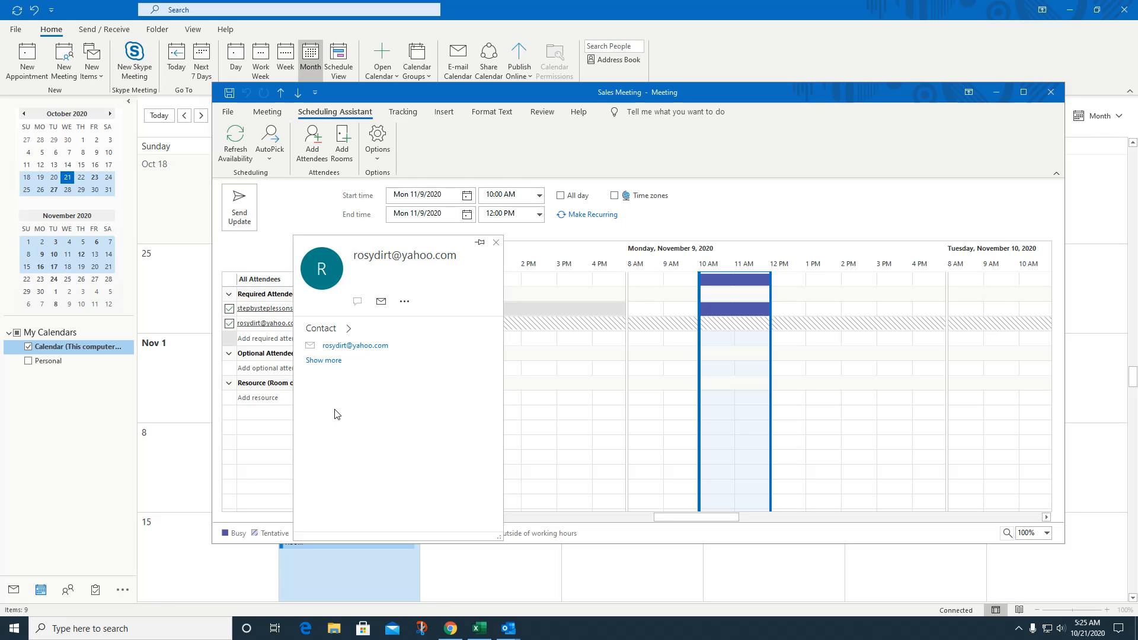
left_click(413, 113)
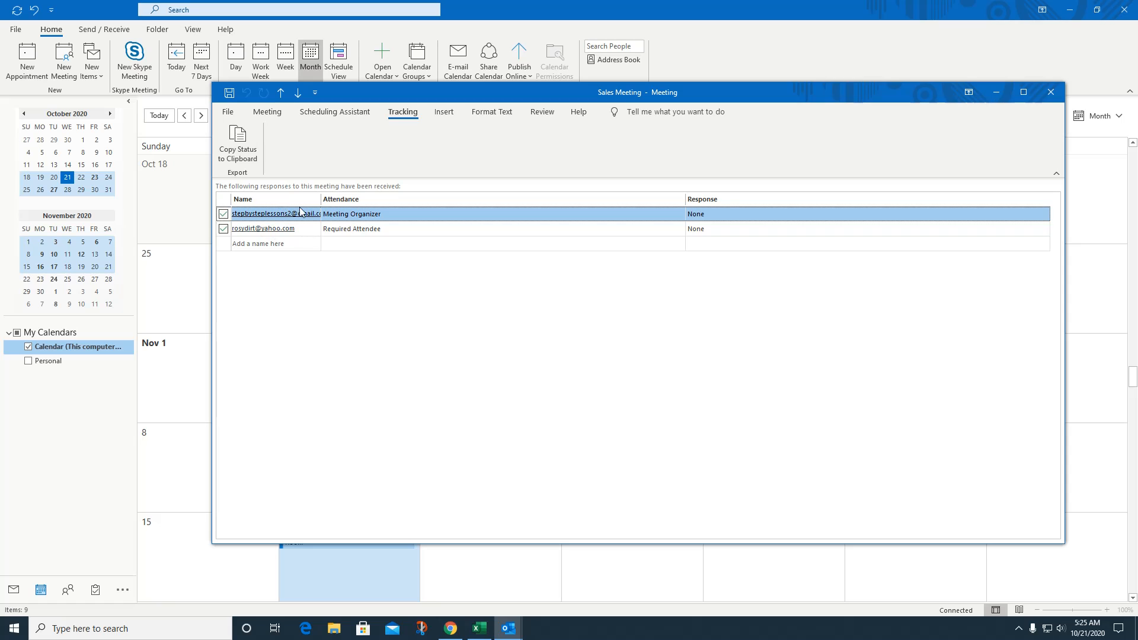
left_click(1052, 96)
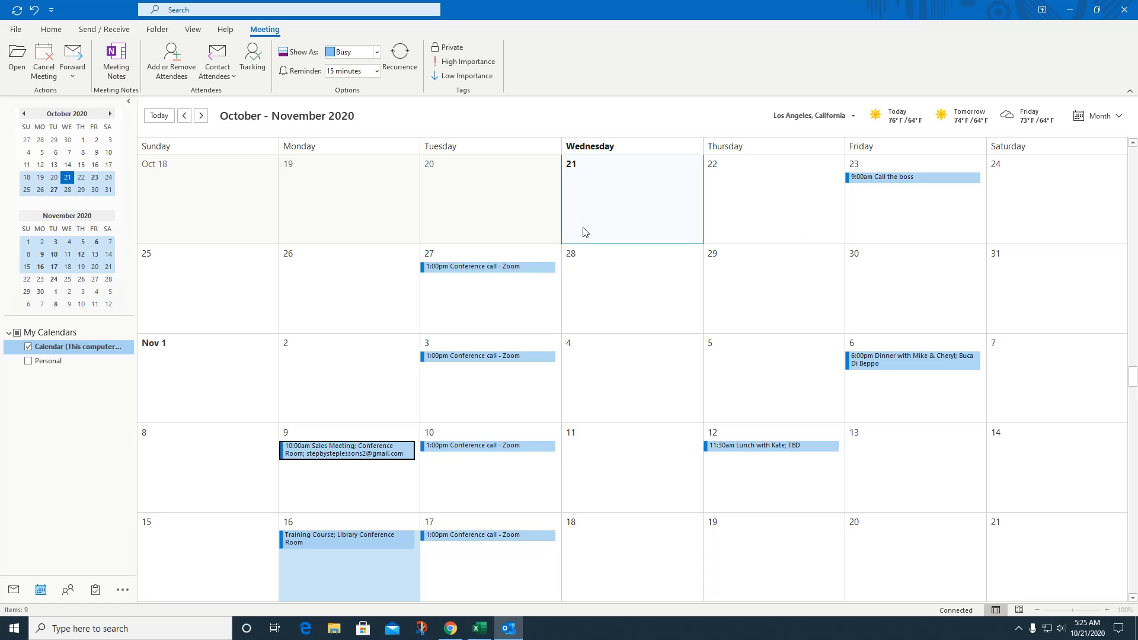
Step: Jump to today and show Wednesday, October 21, 2020 as a single day
left_click(52, 30)
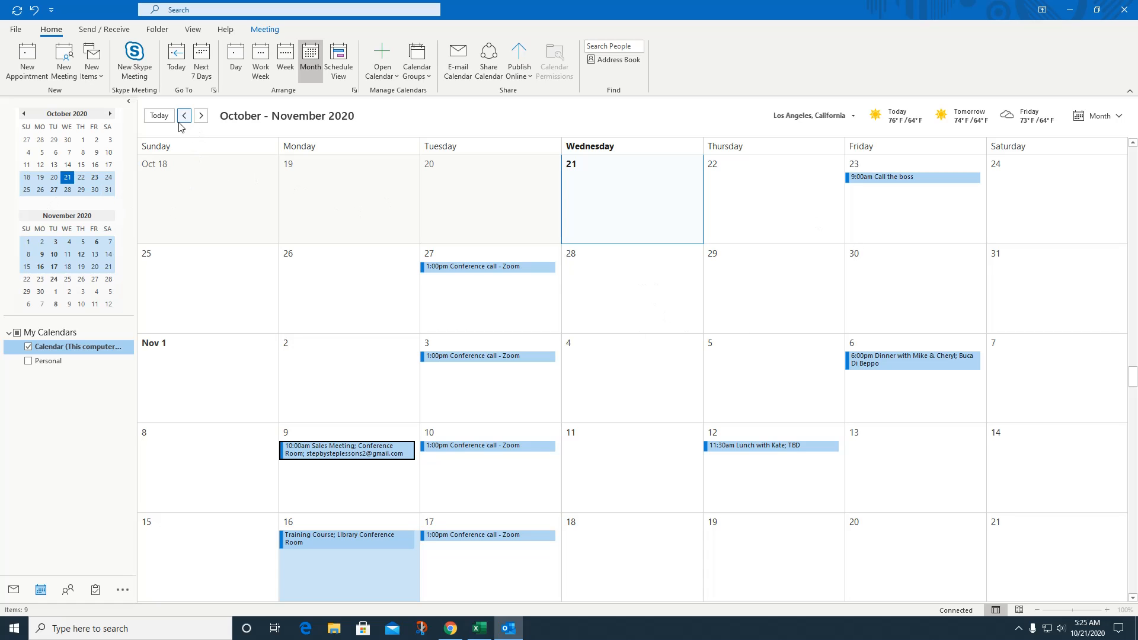
left_click(159, 115)
left_click(67, 180)
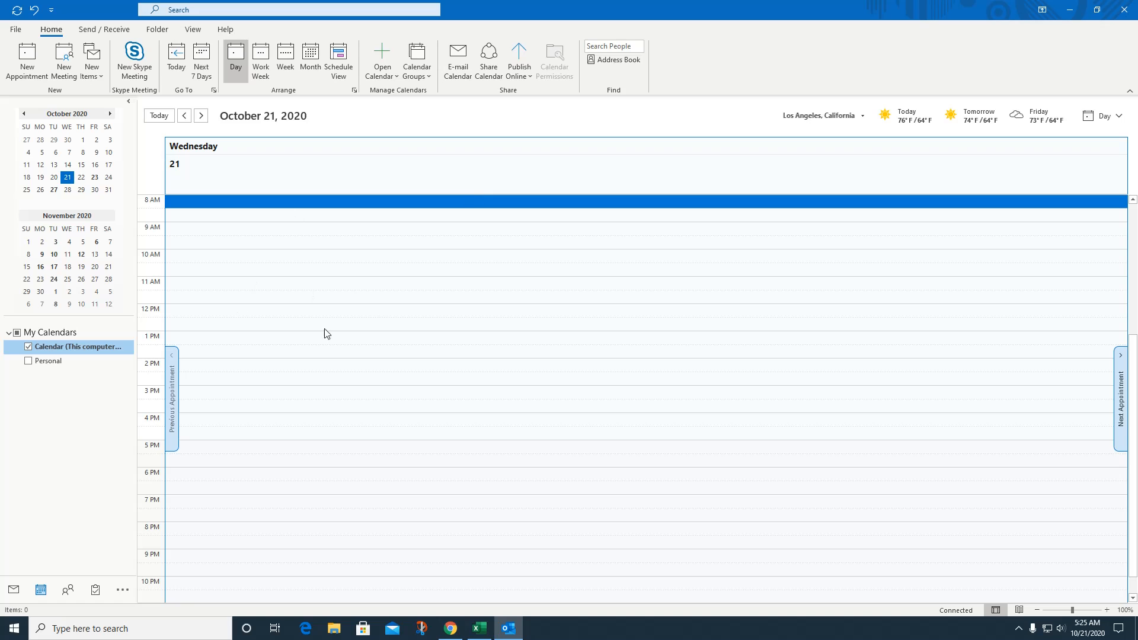
Step: Show Tuesday, October 27 in Day view and select the 8:30–10:30 morning time slots
left_click(54, 190)
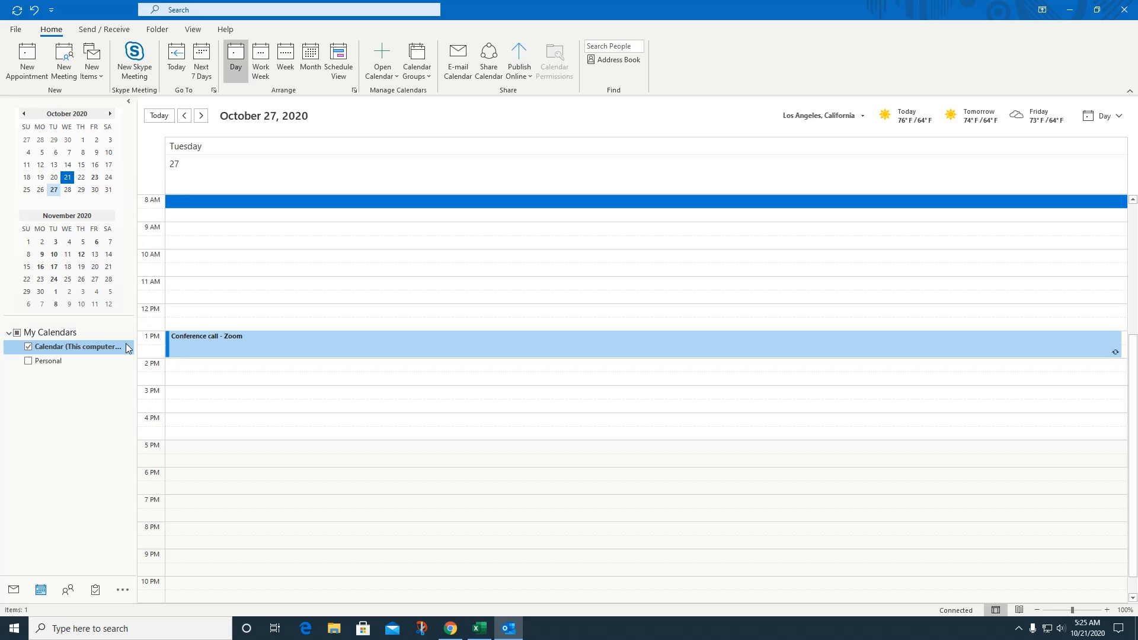
left_click(175, 221)
left_click(169, 232)
left_click(175, 243)
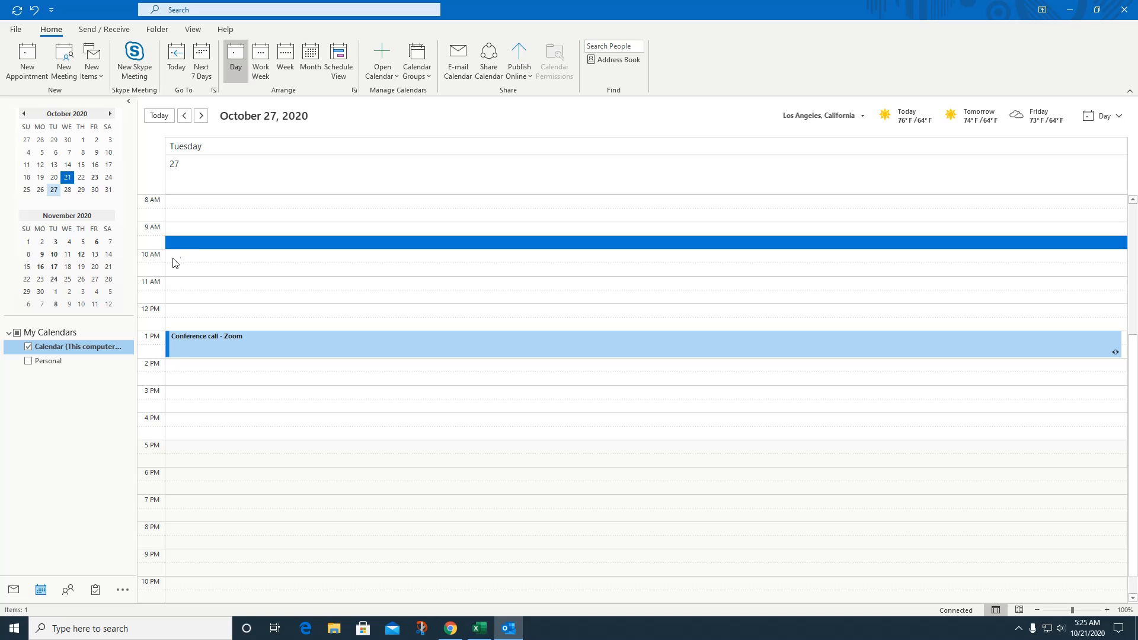
left_click(173, 259)
left_click(173, 270)
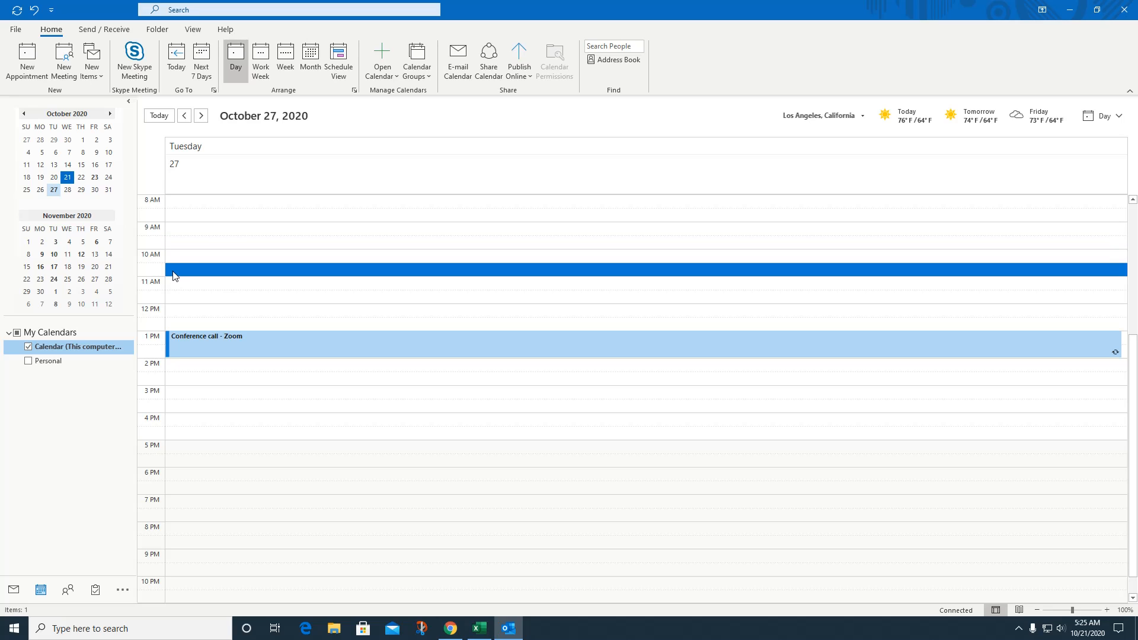
right_click(150, 243)
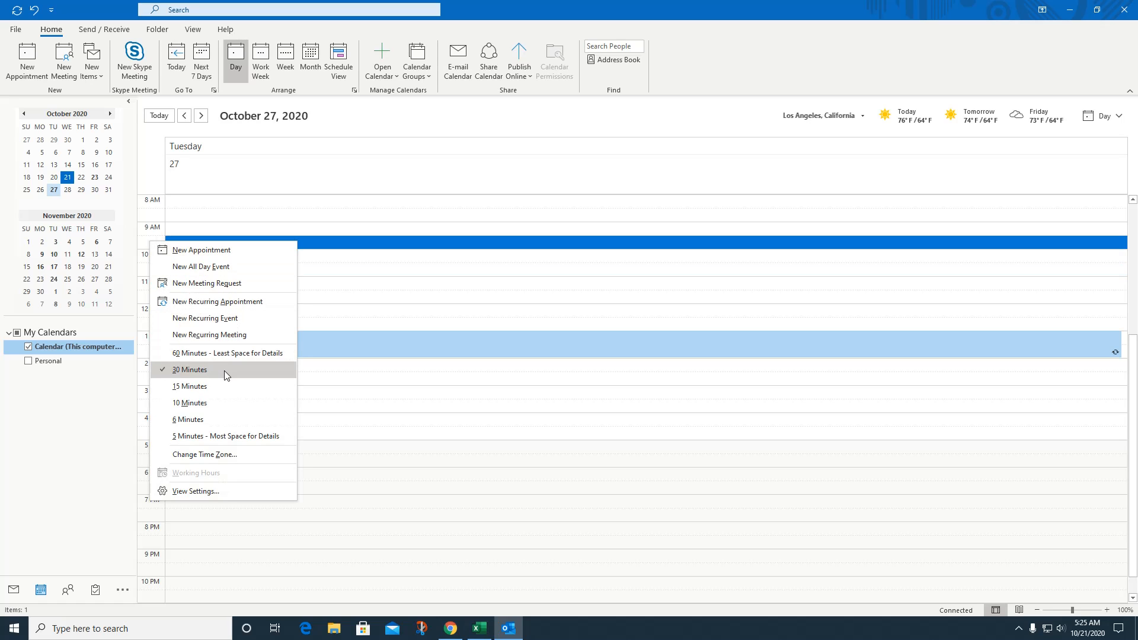
left_click(226, 390)
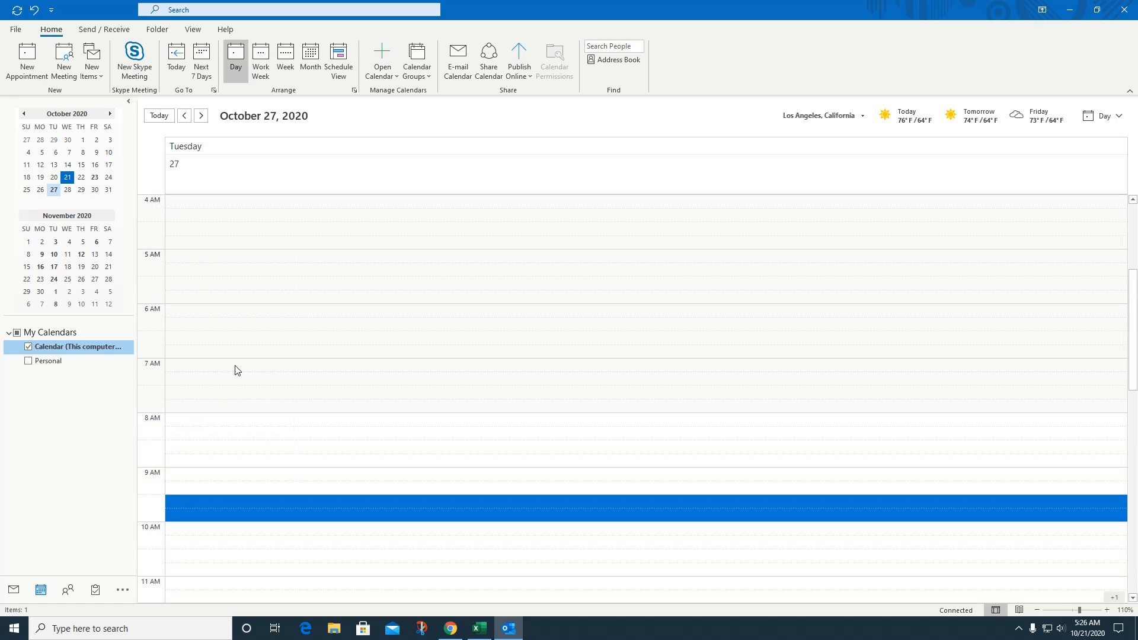
left_click(173, 228)
left_click(179, 243)
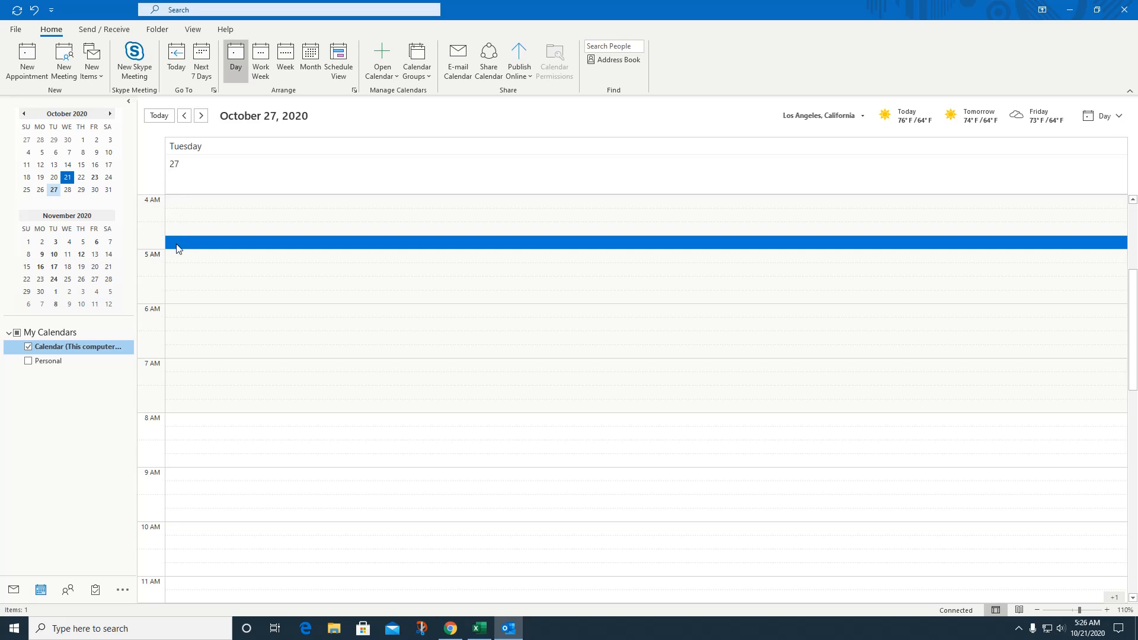
left_click(175, 258)
left_click(175, 273)
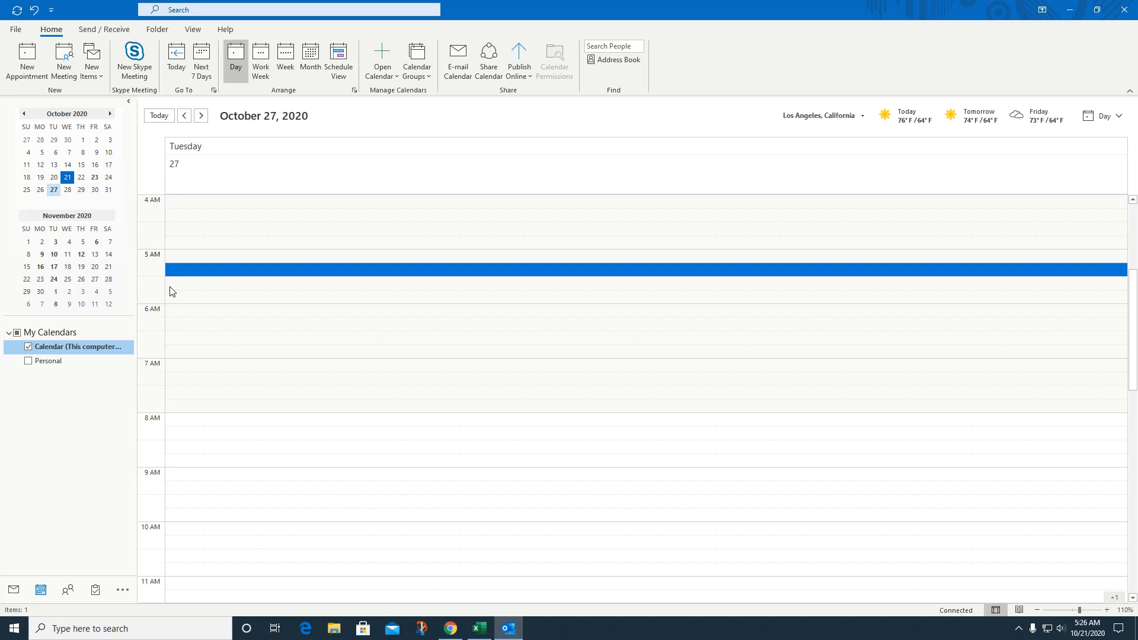
left_click(170, 288)
left_click(175, 300)
left_click(173, 310)
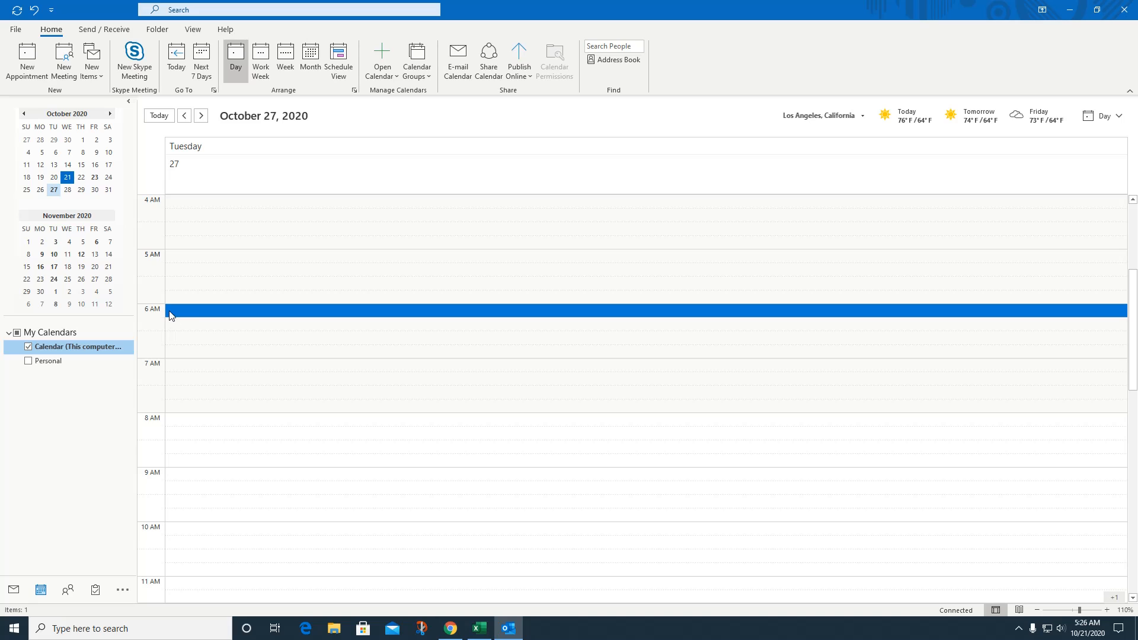
right_click(153, 235)
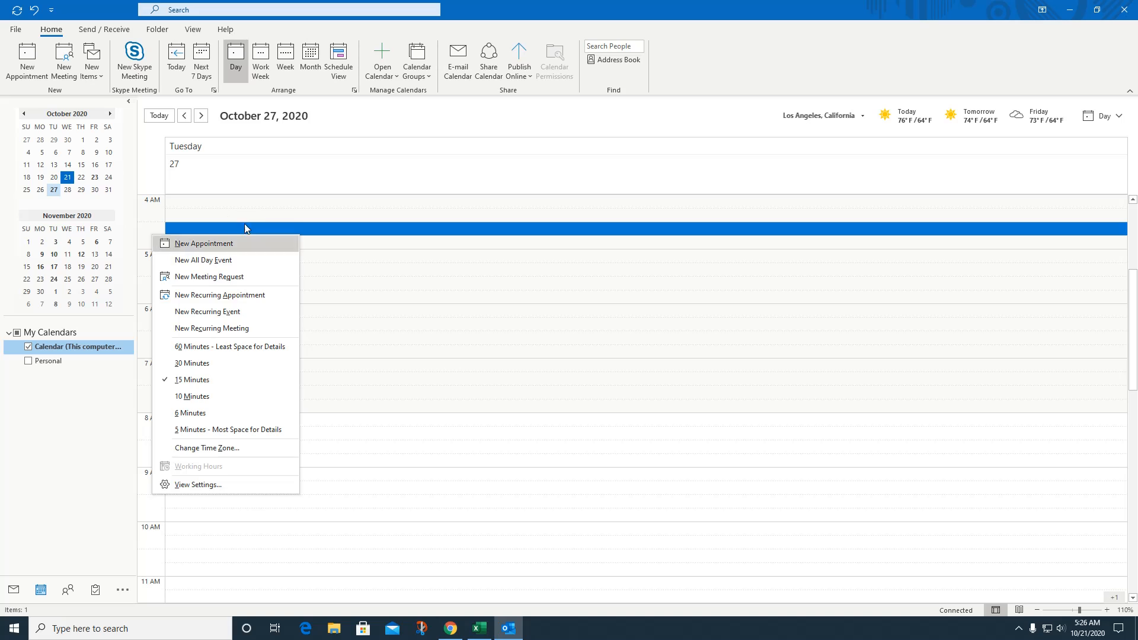
left_click(205, 362)
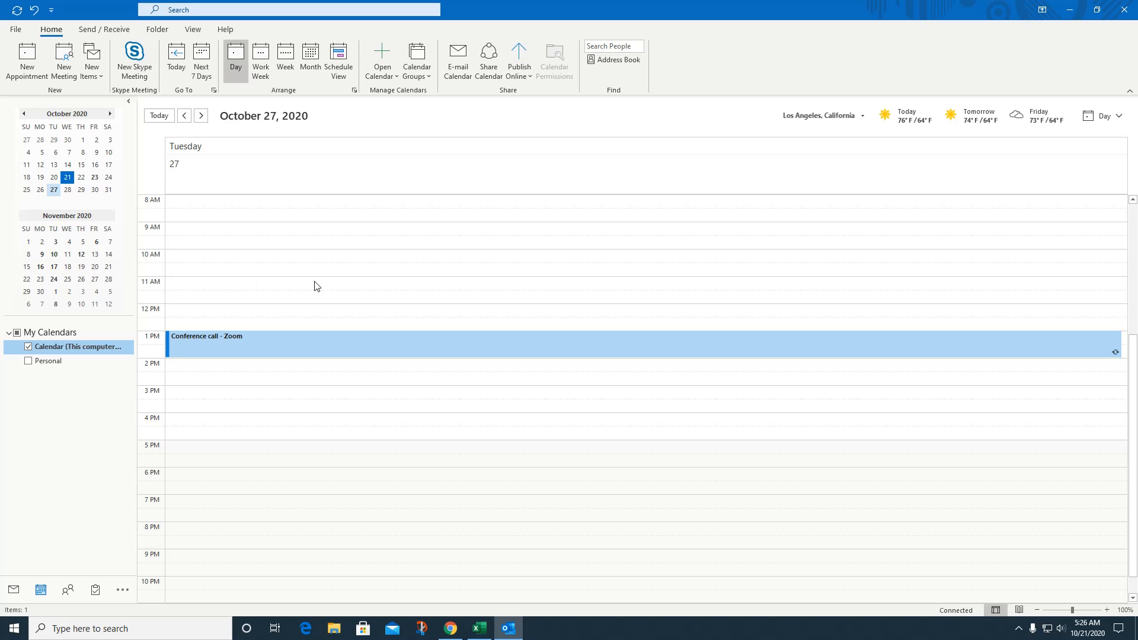
Step: Drag the Conference call - Zoom appointment onto Mail and send it to a recent contact
left_click(212, 344)
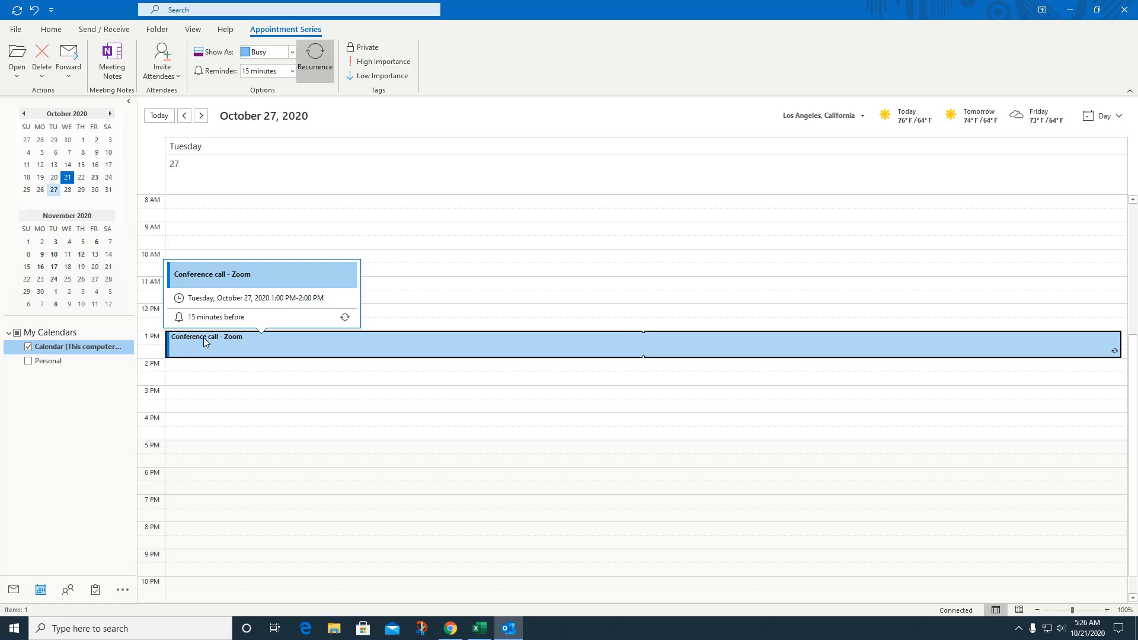
left_click_drag(205, 343, 18, 590)
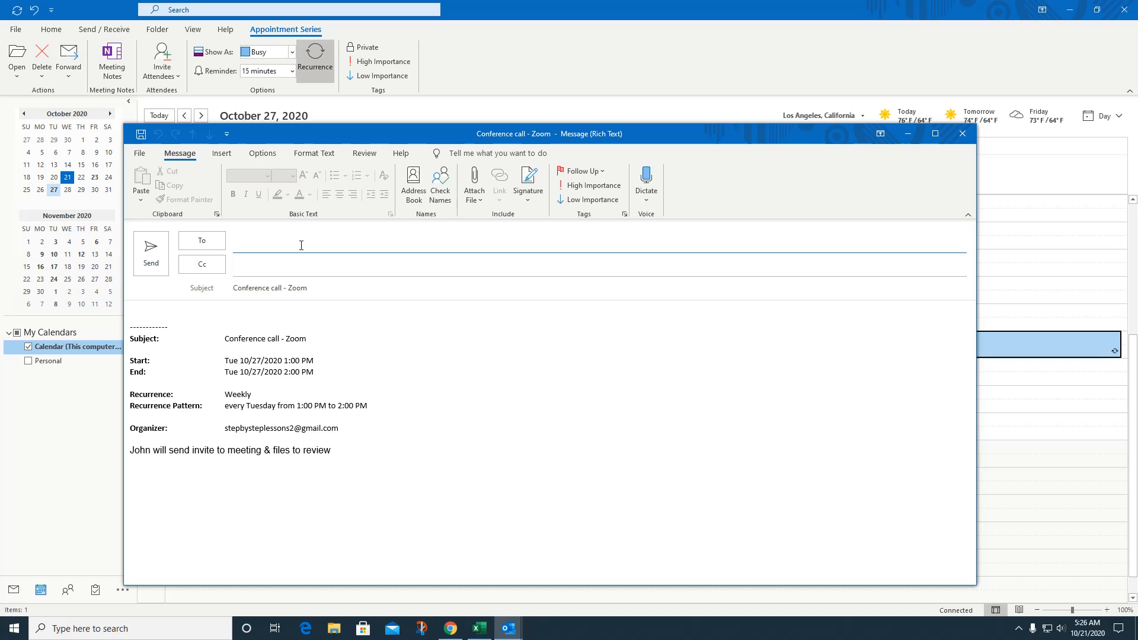
type("rosy")
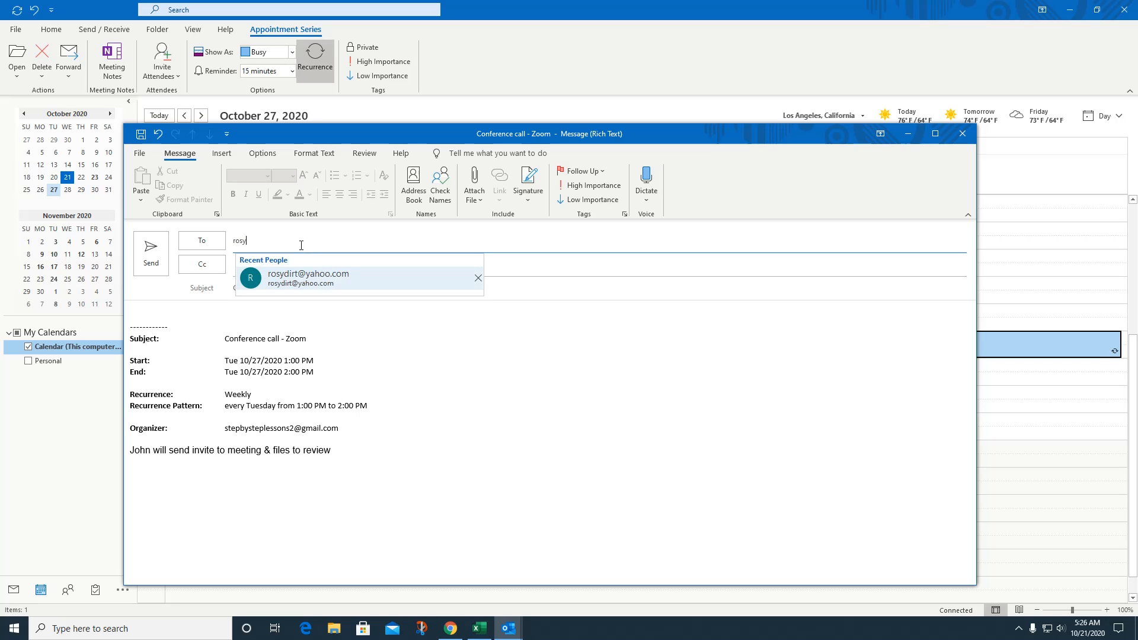
left_click(279, 276)
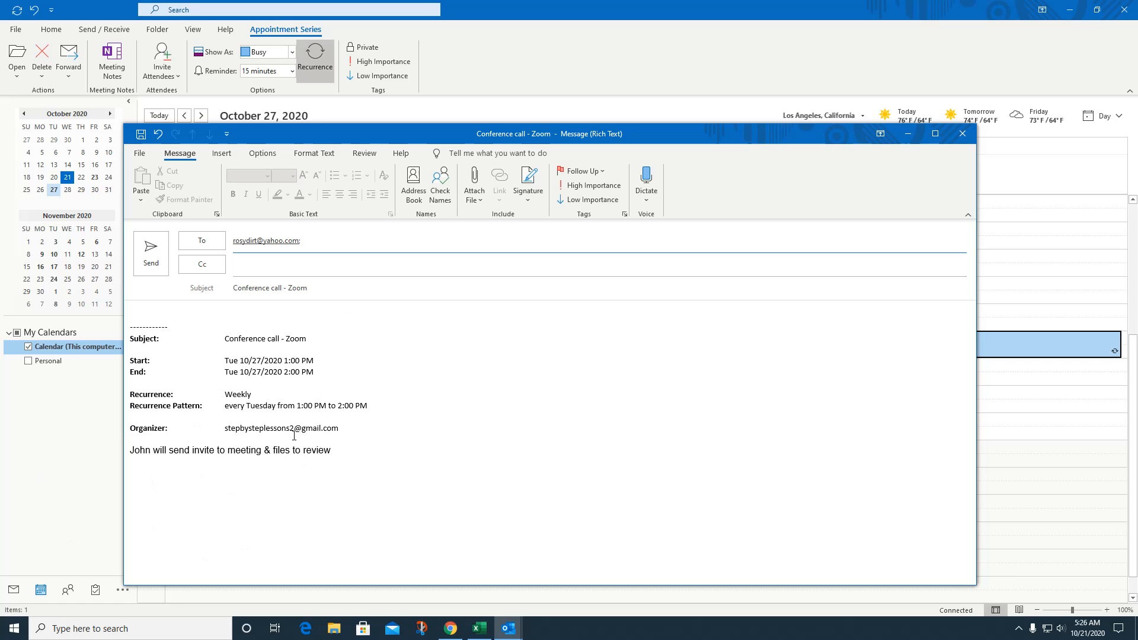
left_click(153, 256)
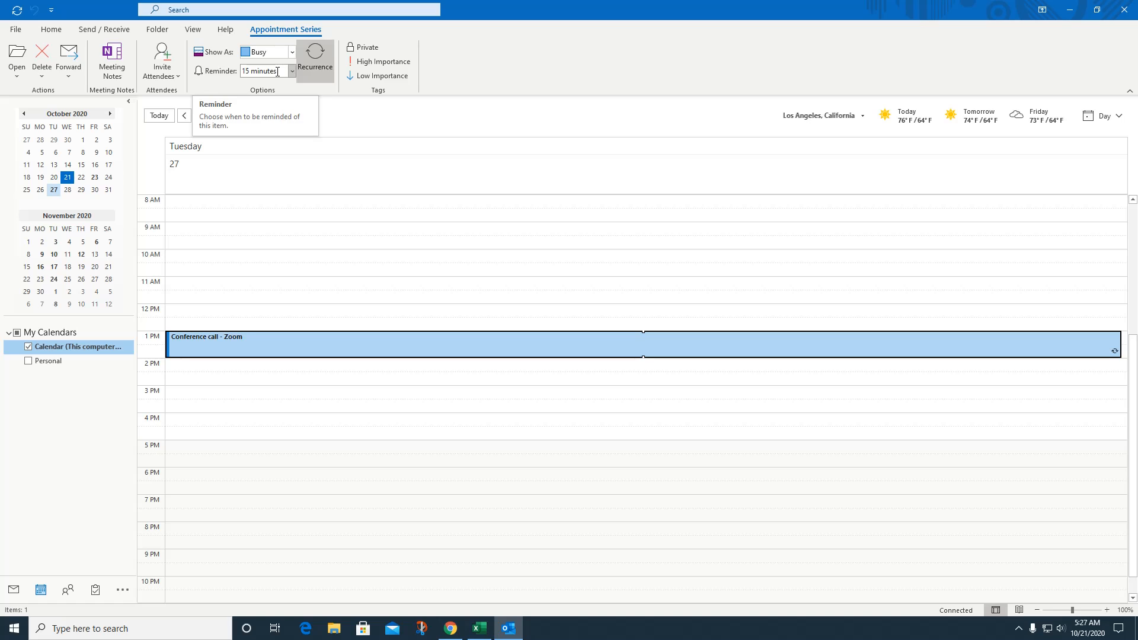
double_click(236, 343)
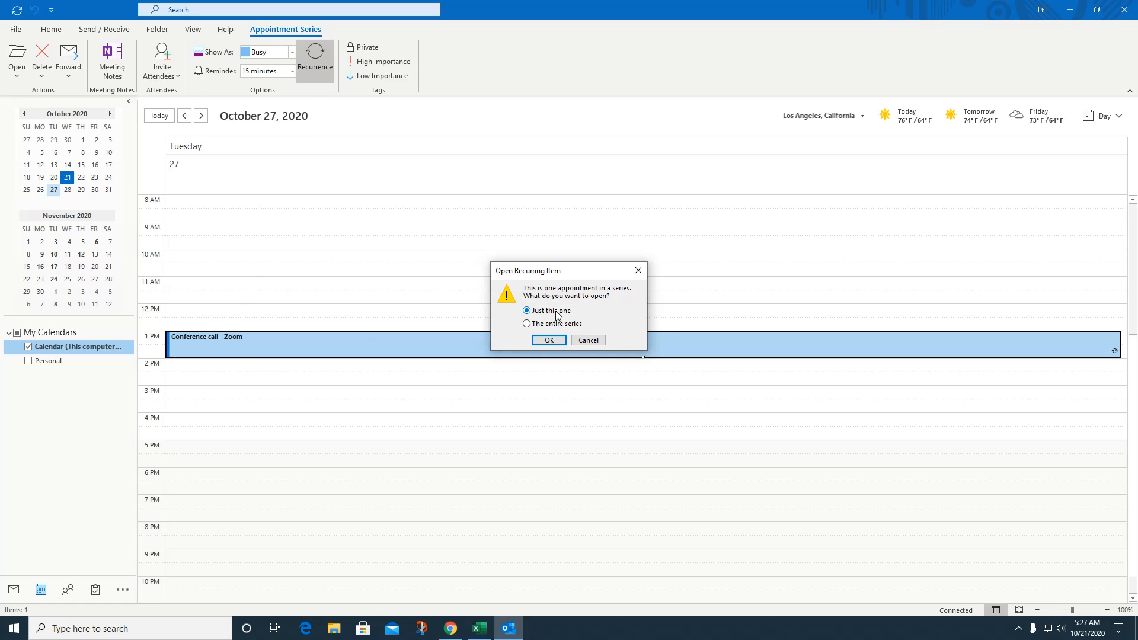
left_click(550, 339)
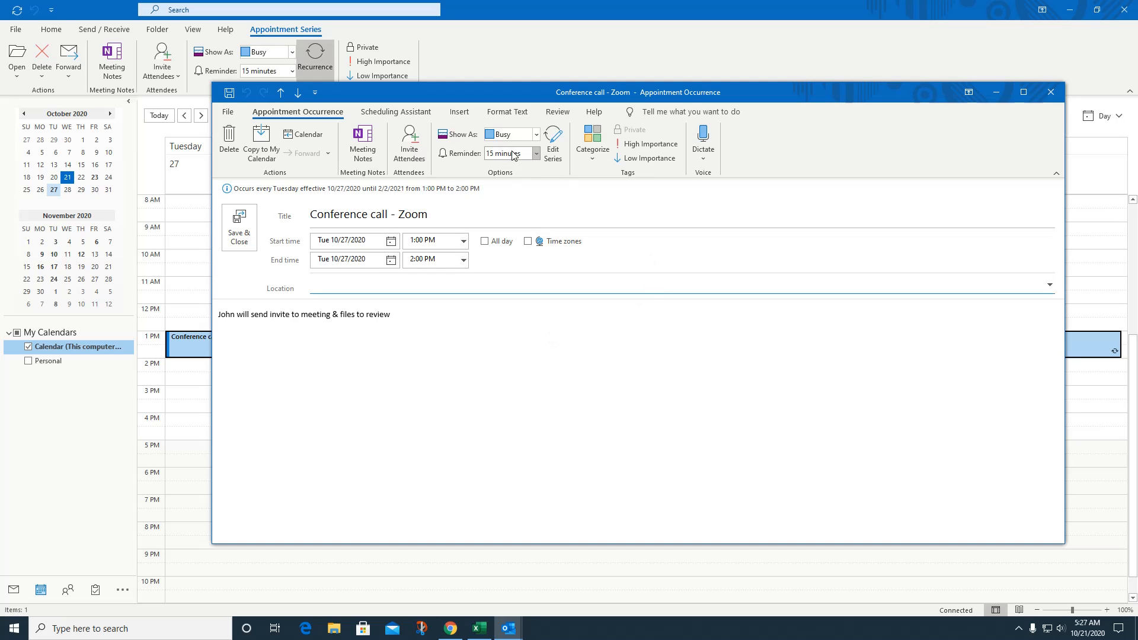
left_click(536, 156)
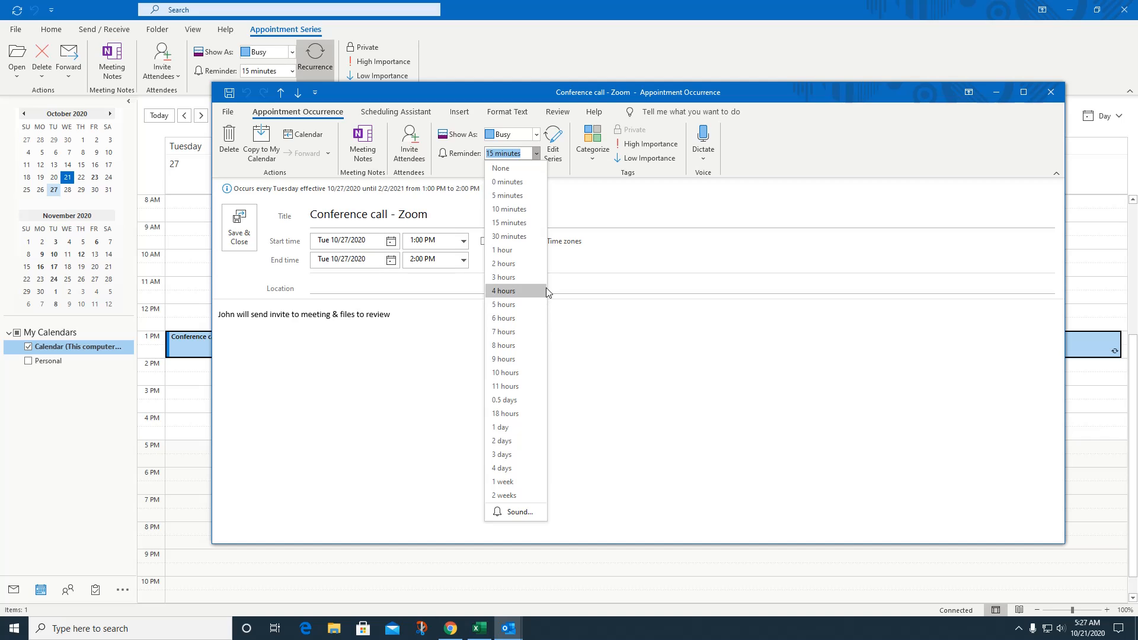
left_click(525, 154)
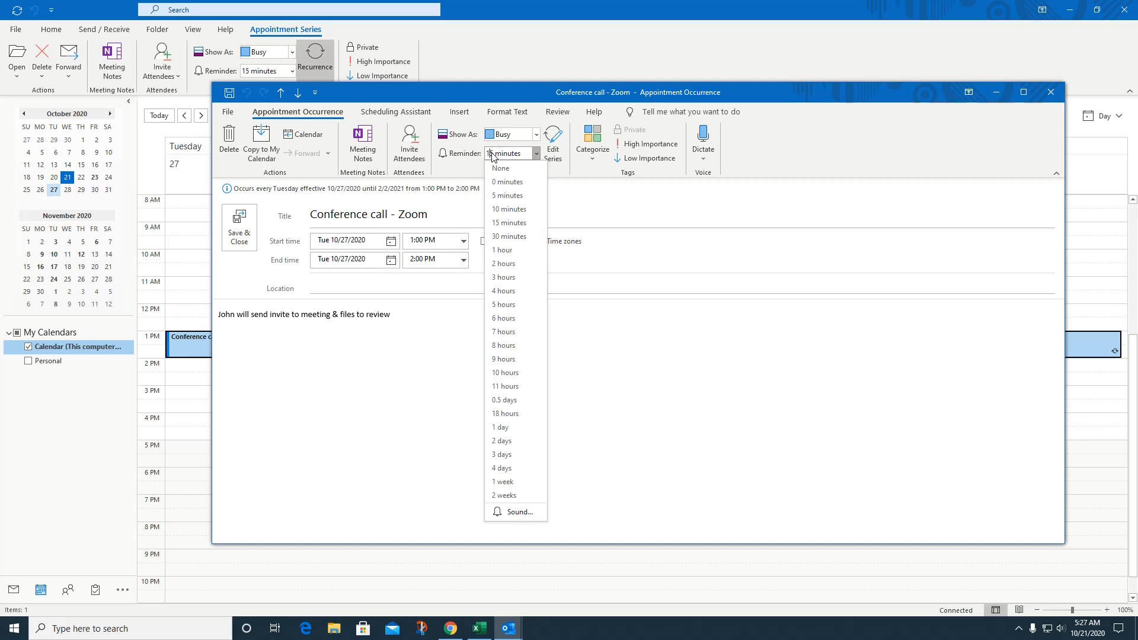
key("BackSpace")
type("4")
left_click(563, 241)
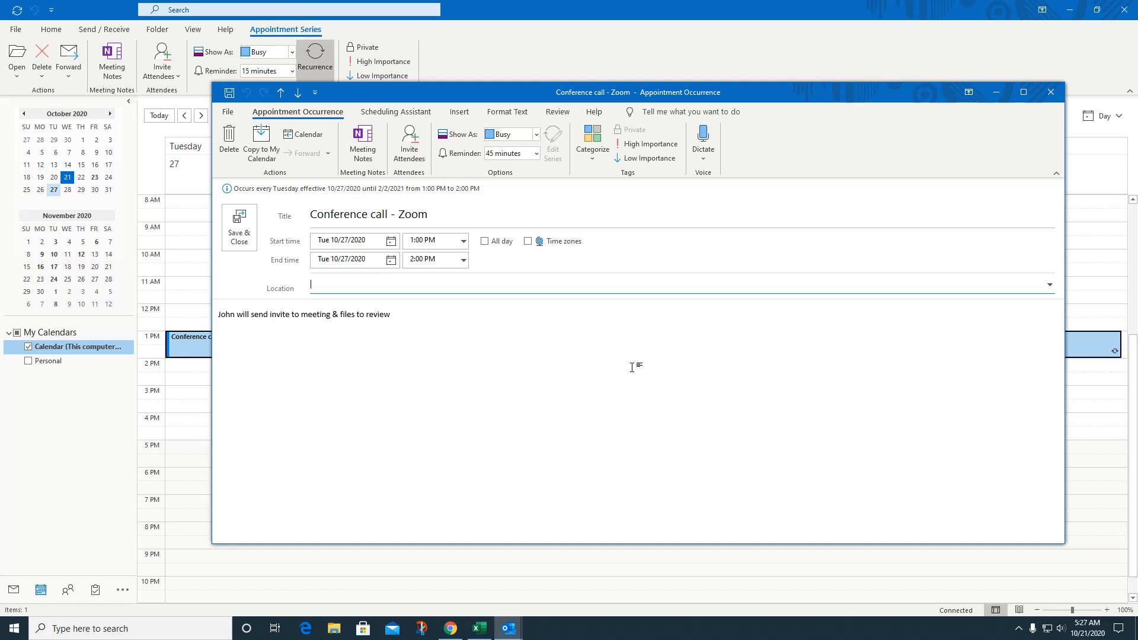
left_click(1051, 93)
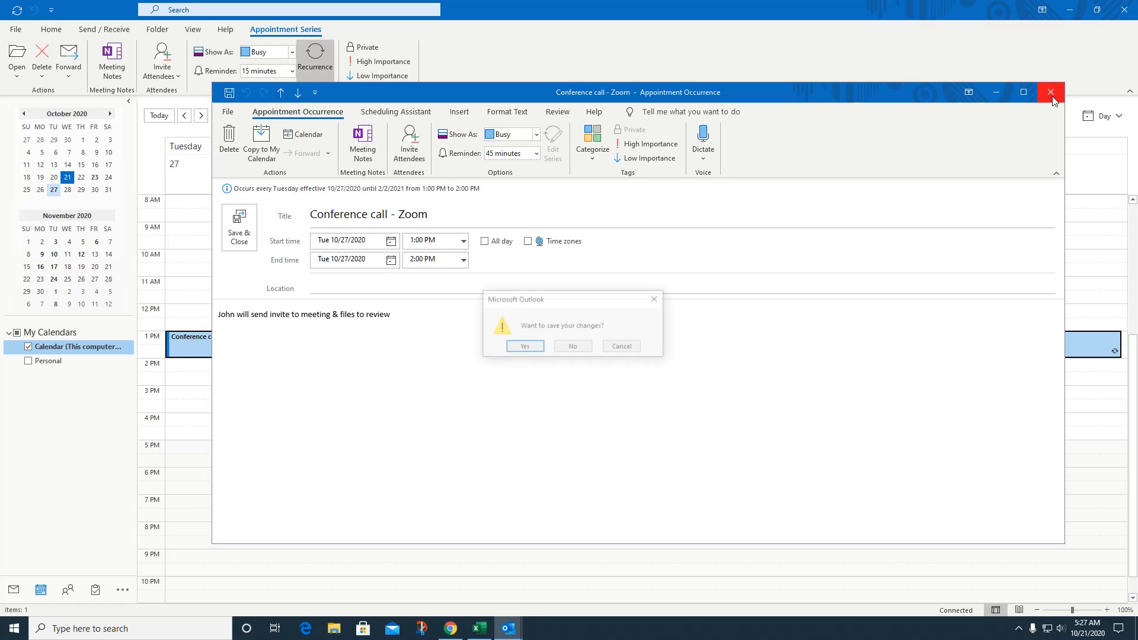
left_click(574, 347)
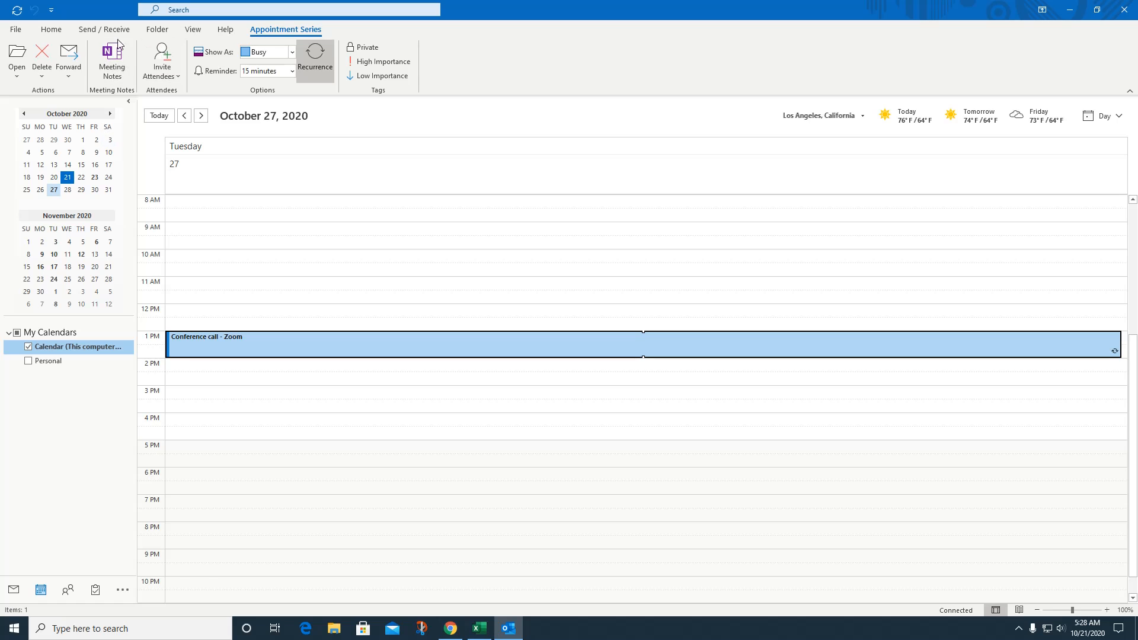
Step: Return to today and switch the calendar to Month view for October 2020
left_click(169, 118)
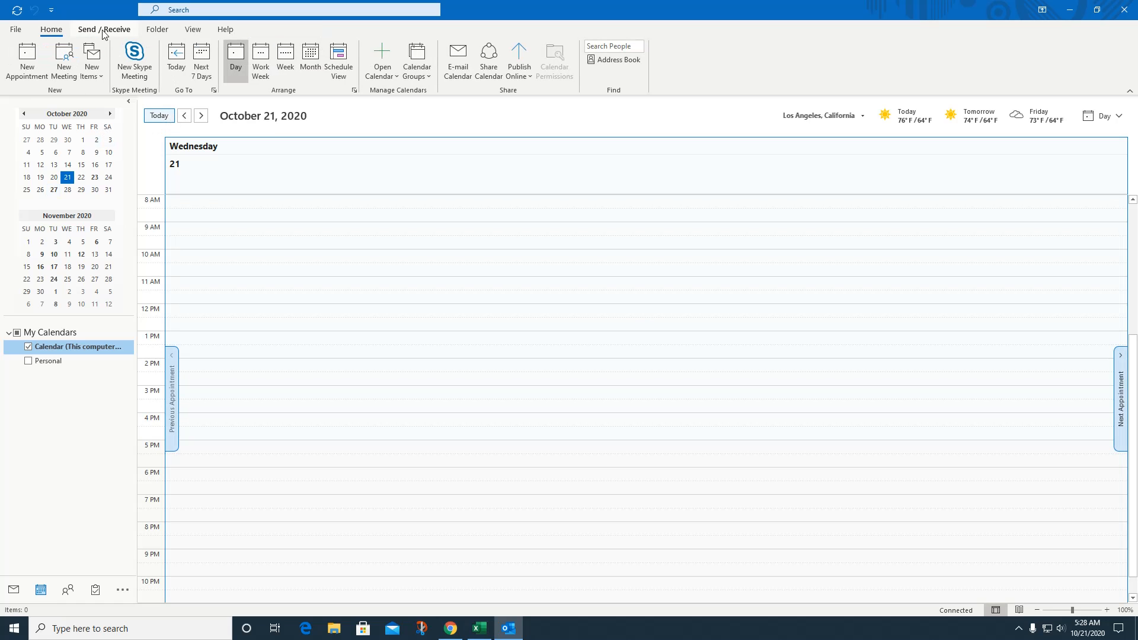
left_click(312, 62)
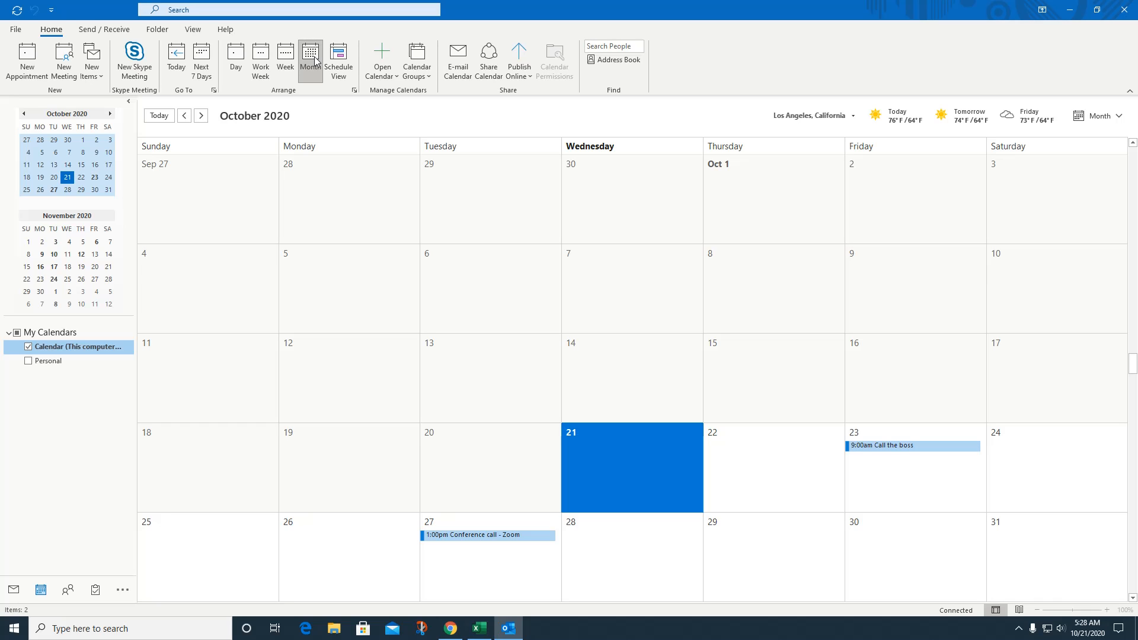
Step: Open Outlook Options at the Calendar page, nudge the dialog higher, and scroll down
left_click(18, 29)
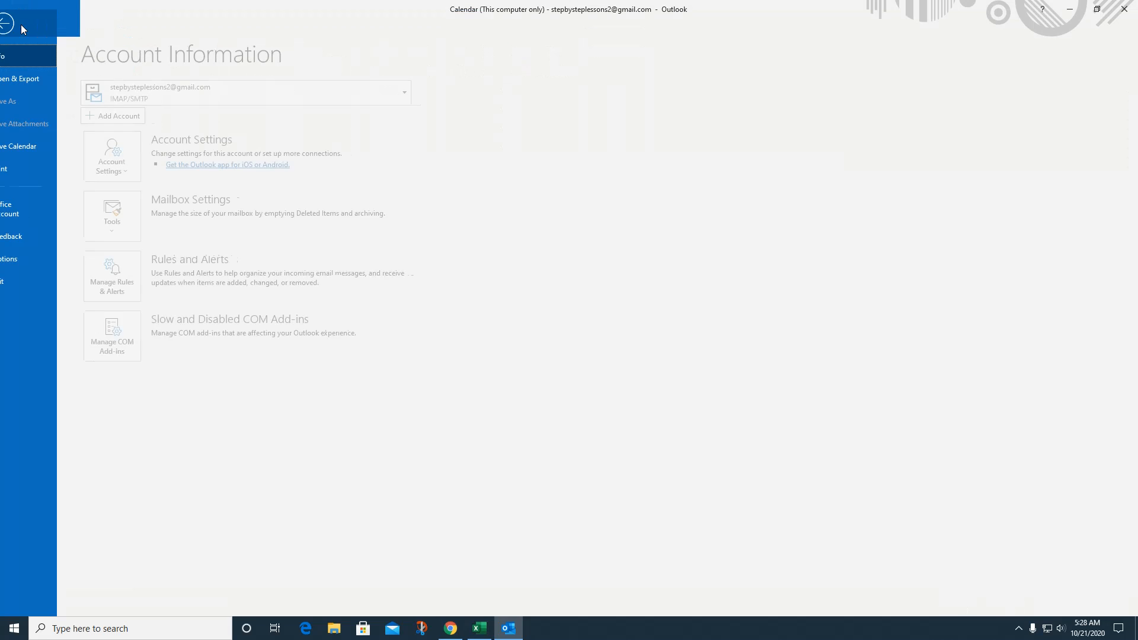
left_click(27, 259)
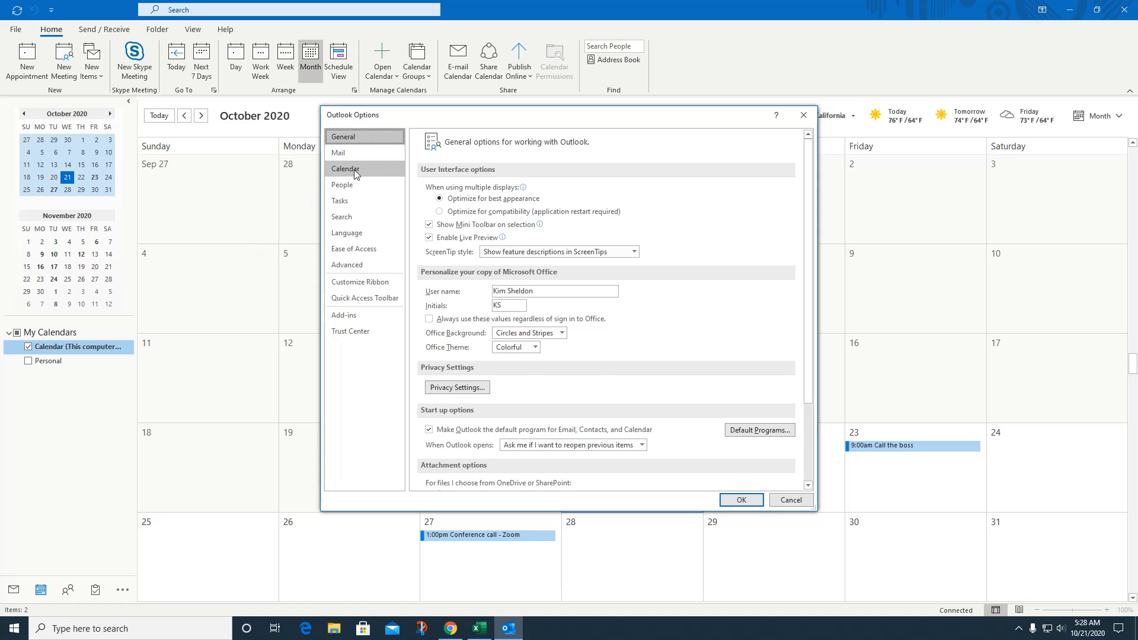
left_click(354, 168)
left_click_drag(587, 114, 604, 83)
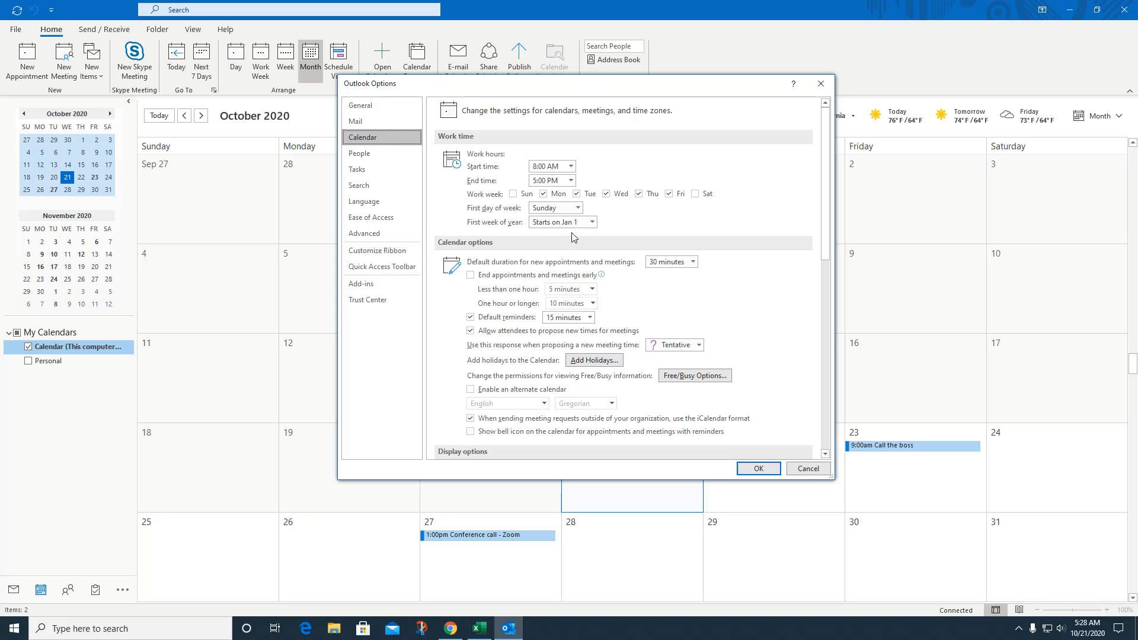
scroll(615, 264, "down", 1)
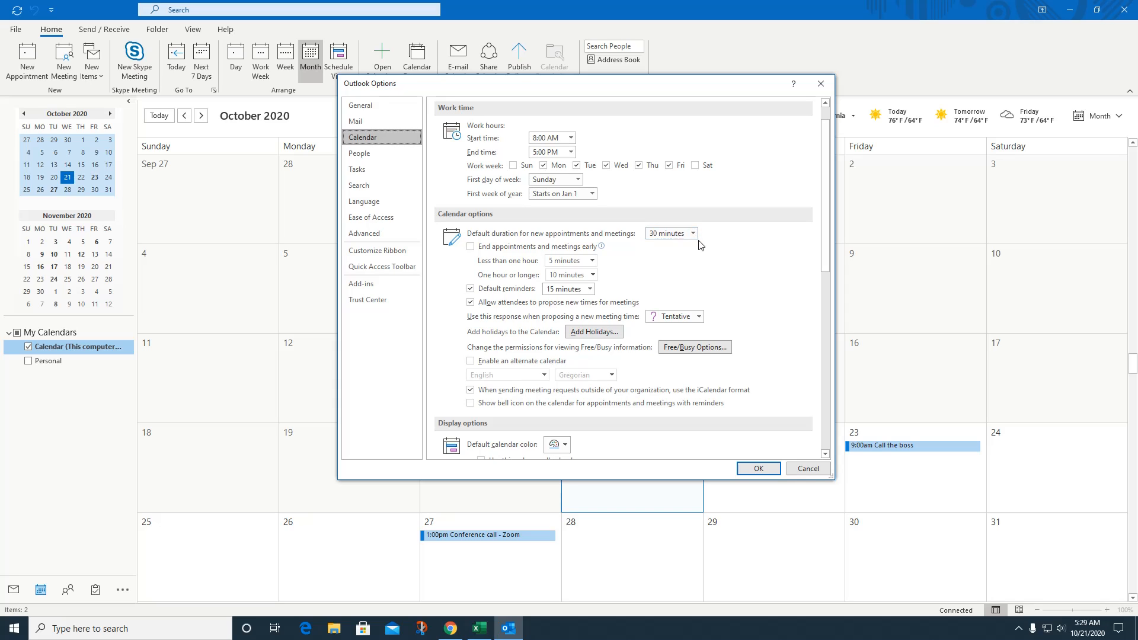
left_click(693, 235)
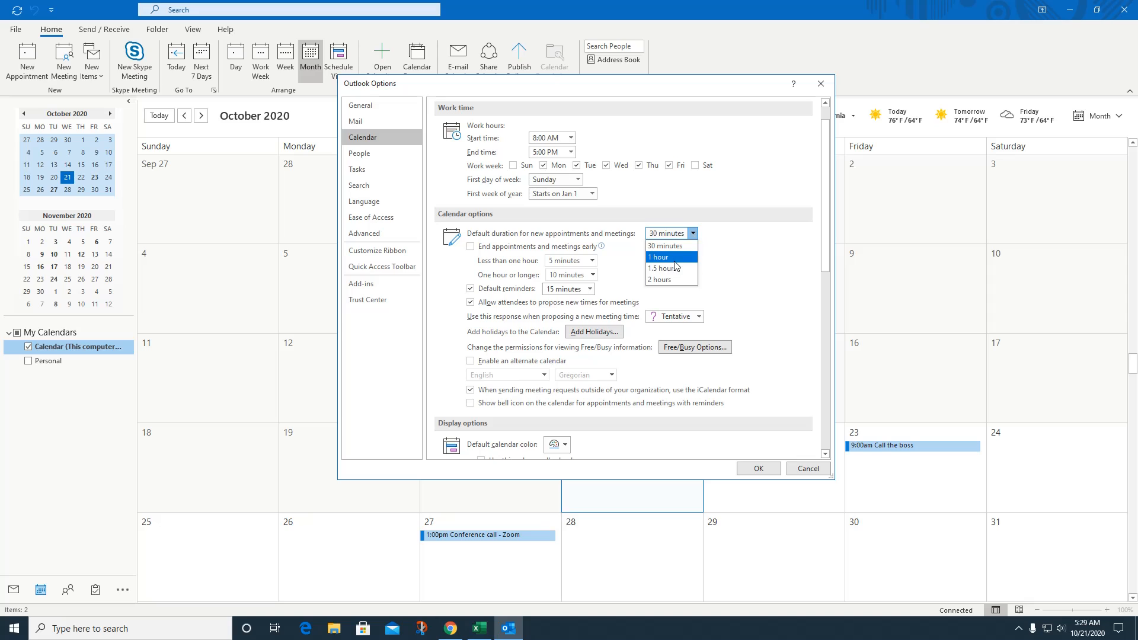
left_click(675, 259)
left_click(691, 235)
left_click(684, 251)
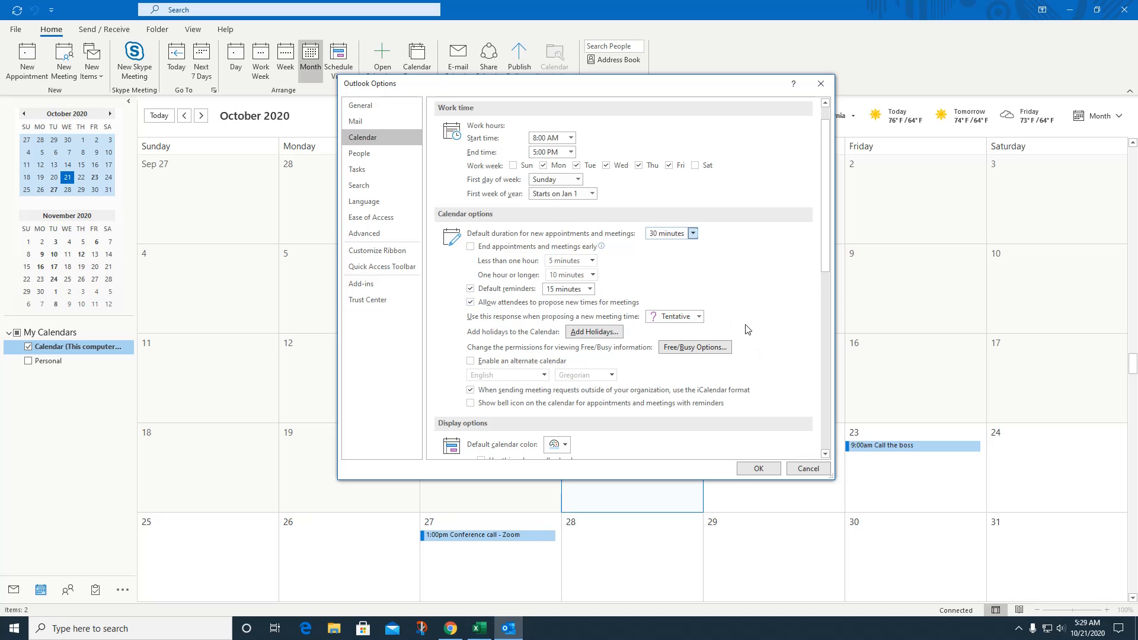
Step: Scroll through the display, time zone and weather calendar options, then confirm with OK
scroll(748, 330, "down", 1)
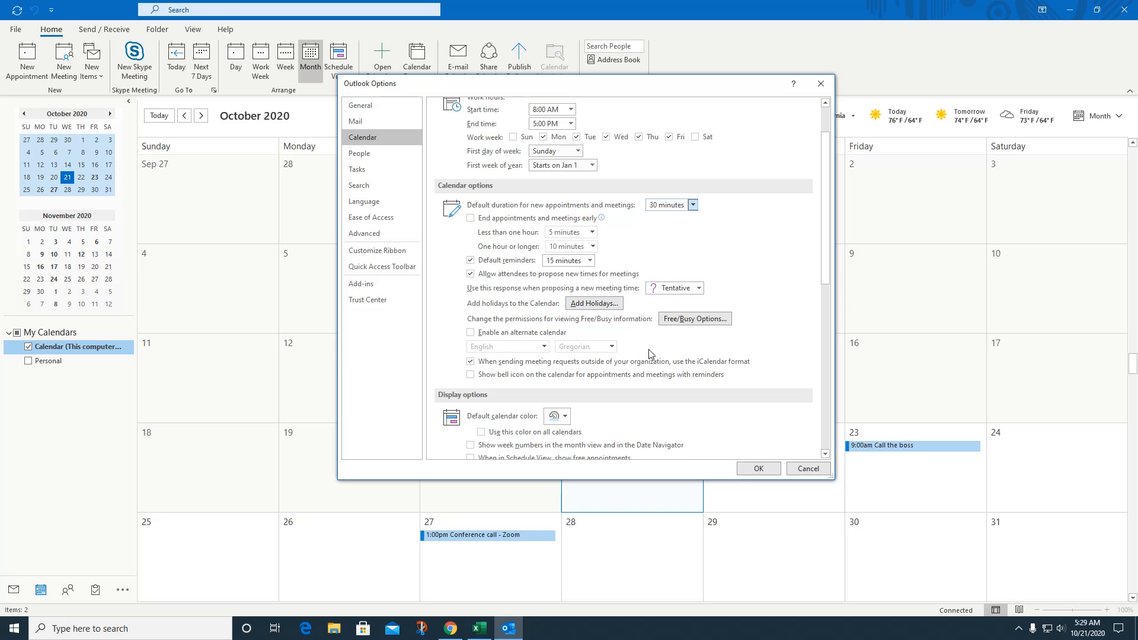
scroll(650, 354, "down", 4)
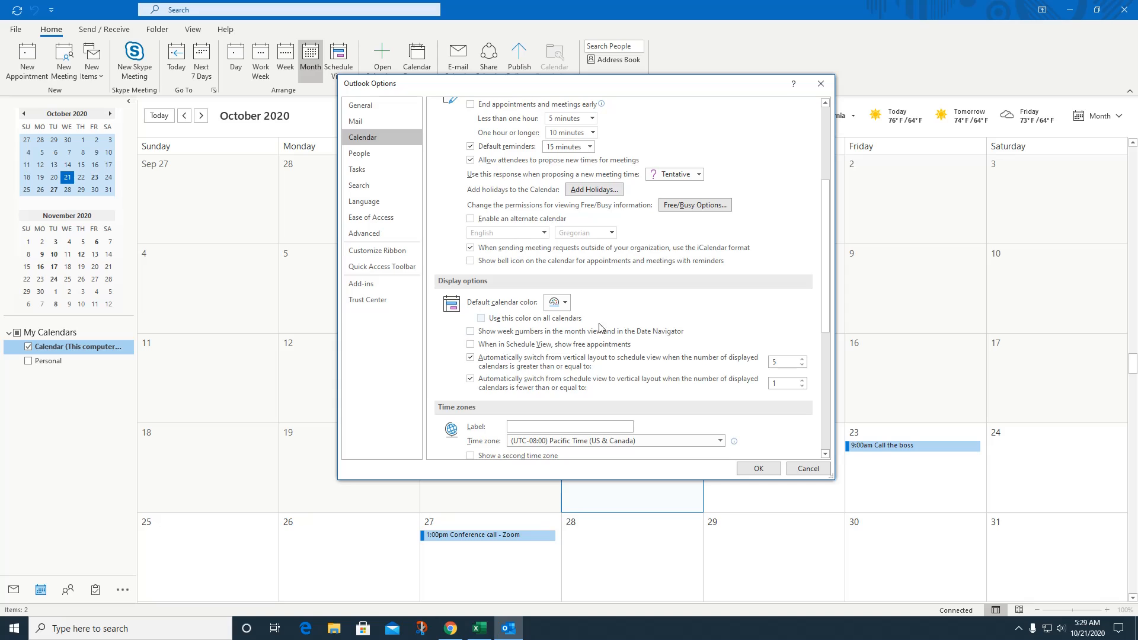
scroll(507, 315, "down", 2)
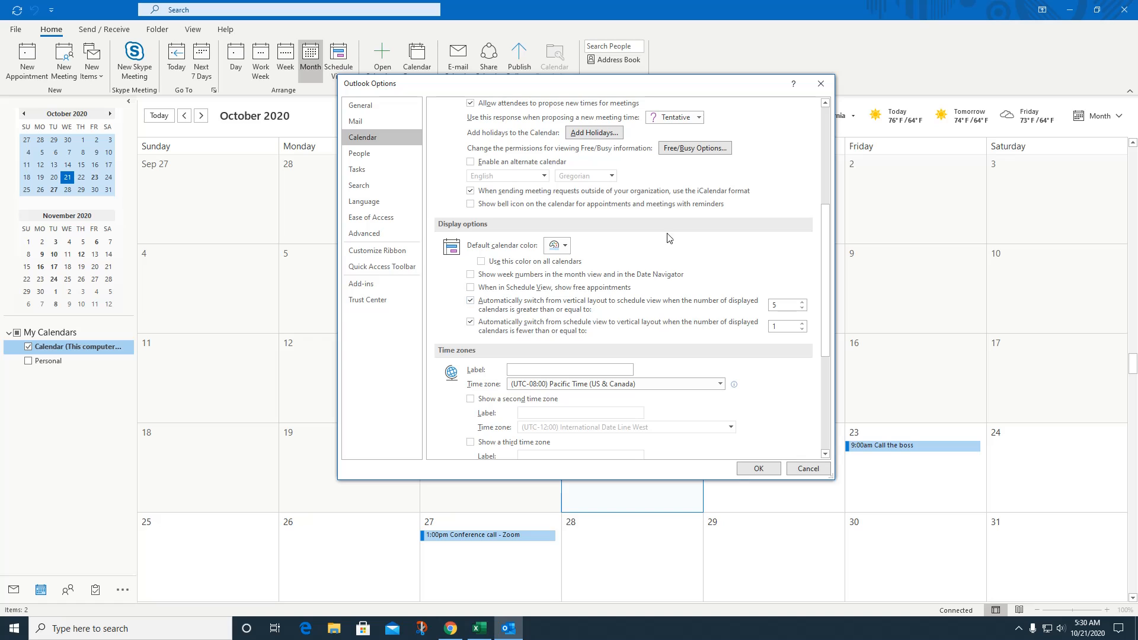
scroll(630, 344, "down", 1)
scroll(631, 344, "down", 3)
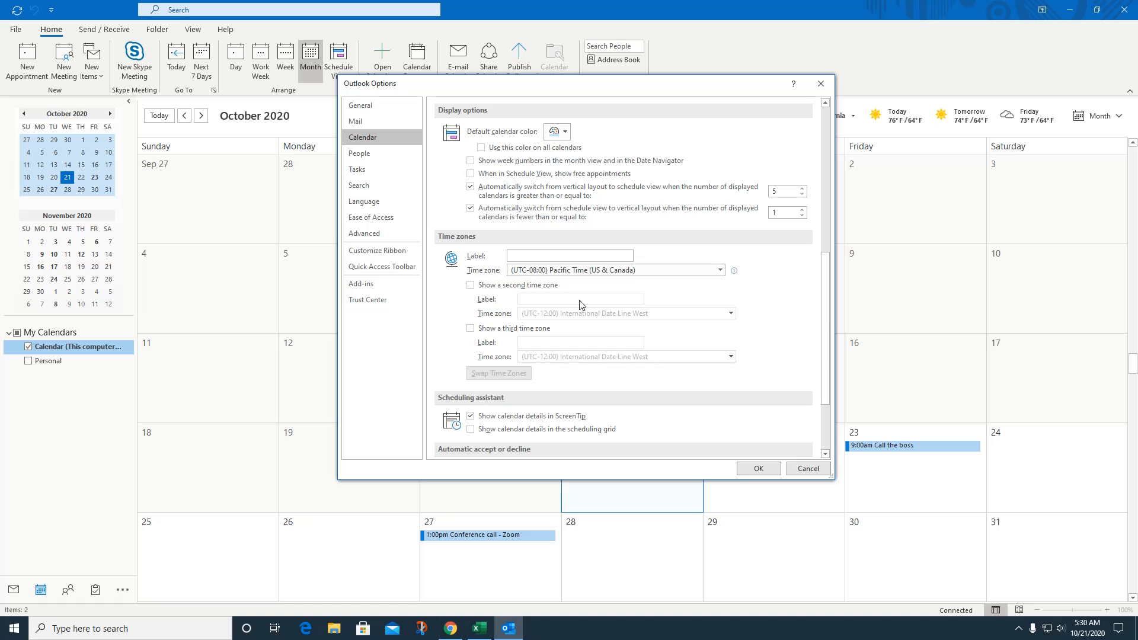
scroll(580, 305, "down", 1)
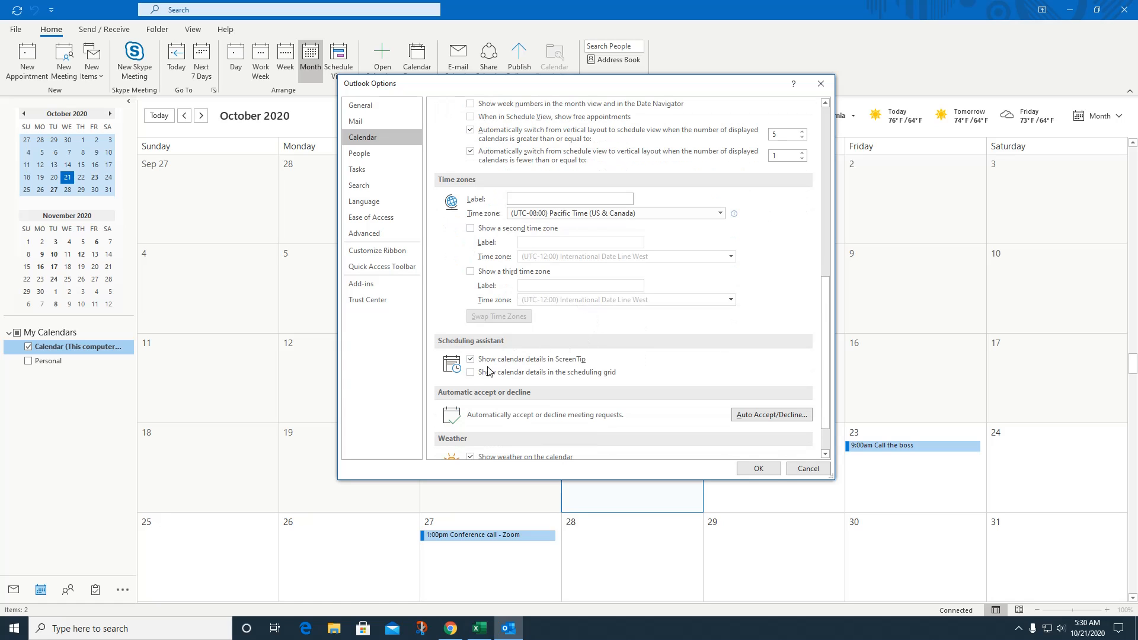
scroll(485, 372, "down", 1)
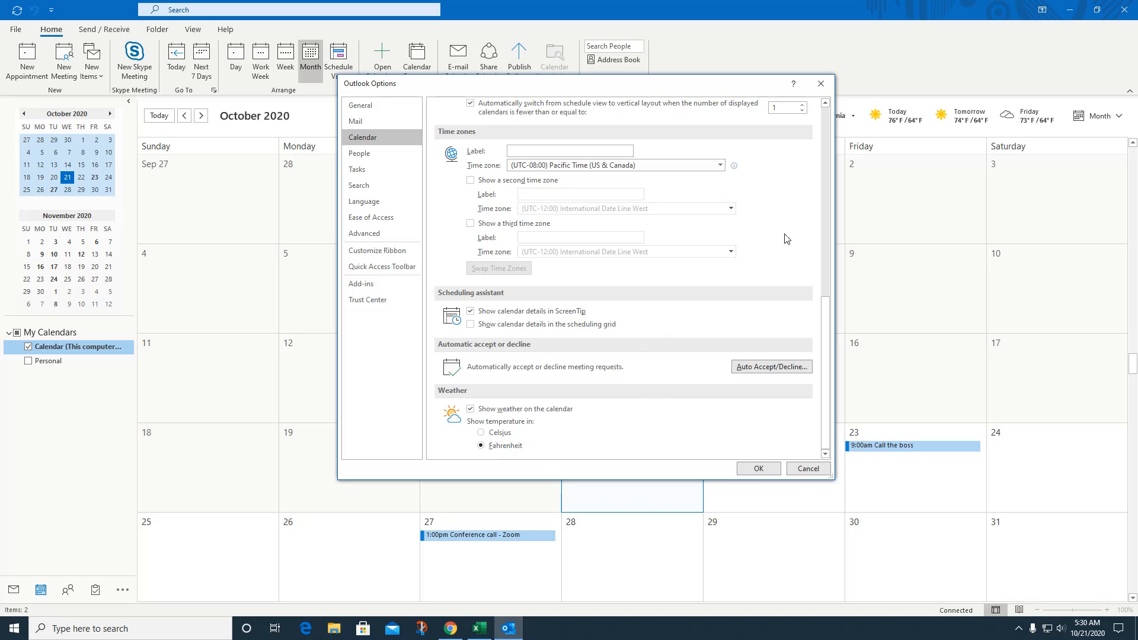
left_click(760, 469)
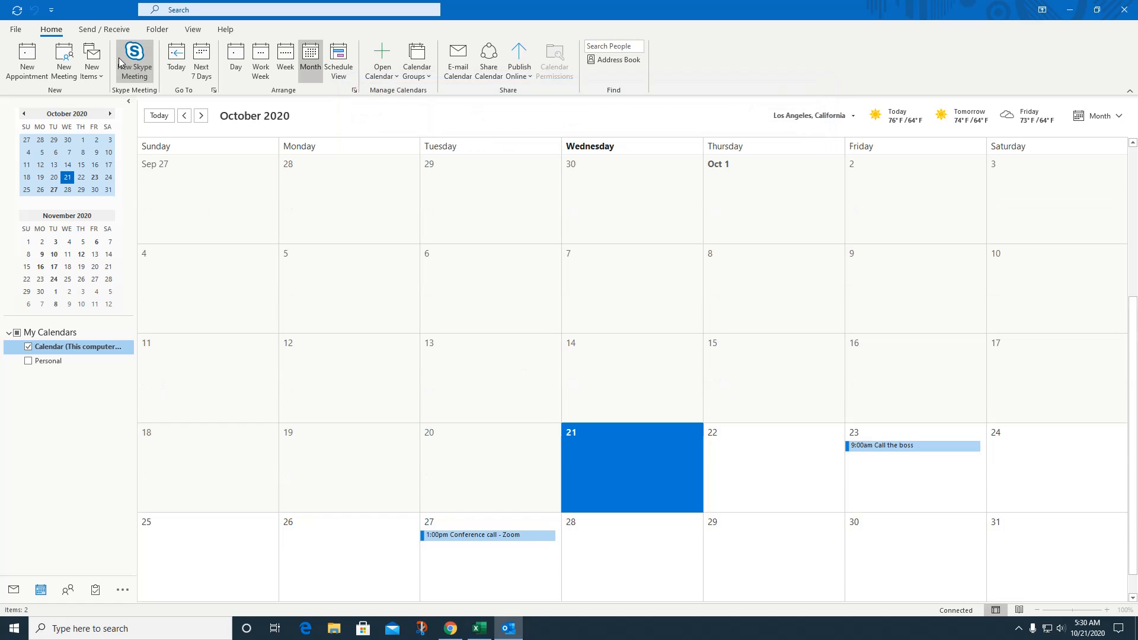
Step: Reopen and close the Calendar options, then put the cursor in the Search box
left_click(19, 28)
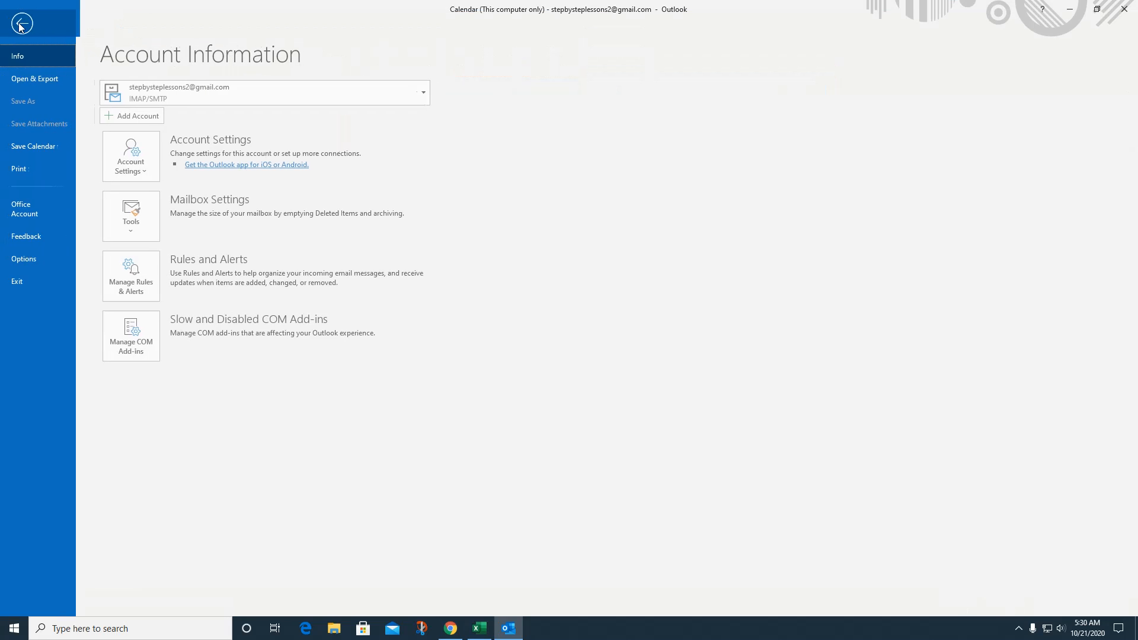
left_click(40, 262)
left_click(345, 168)
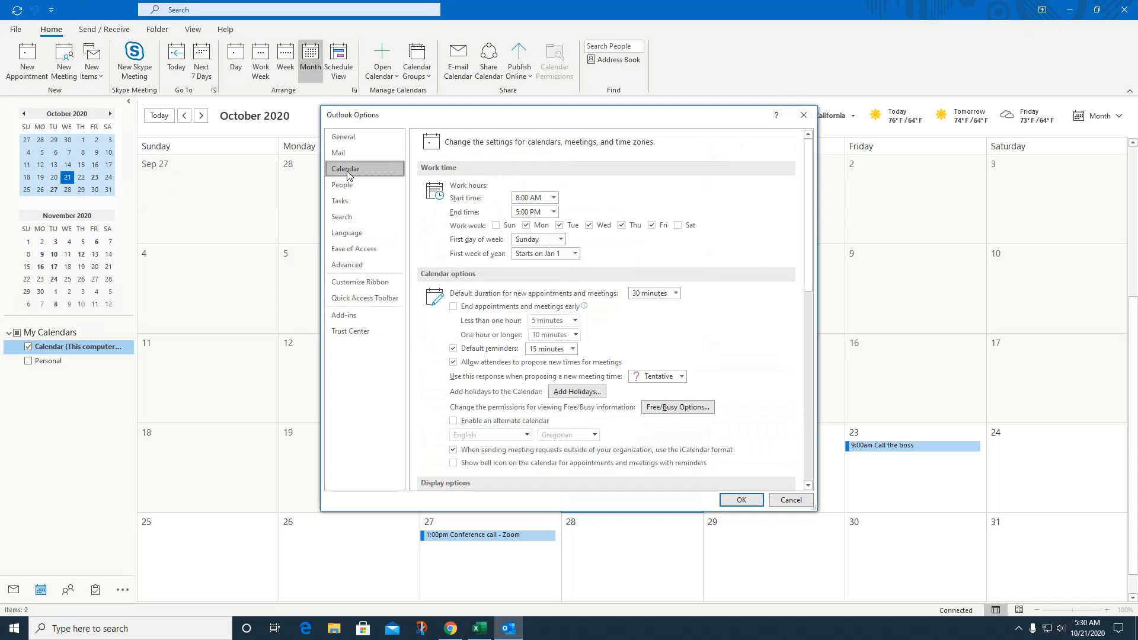
left_click(739, 502)
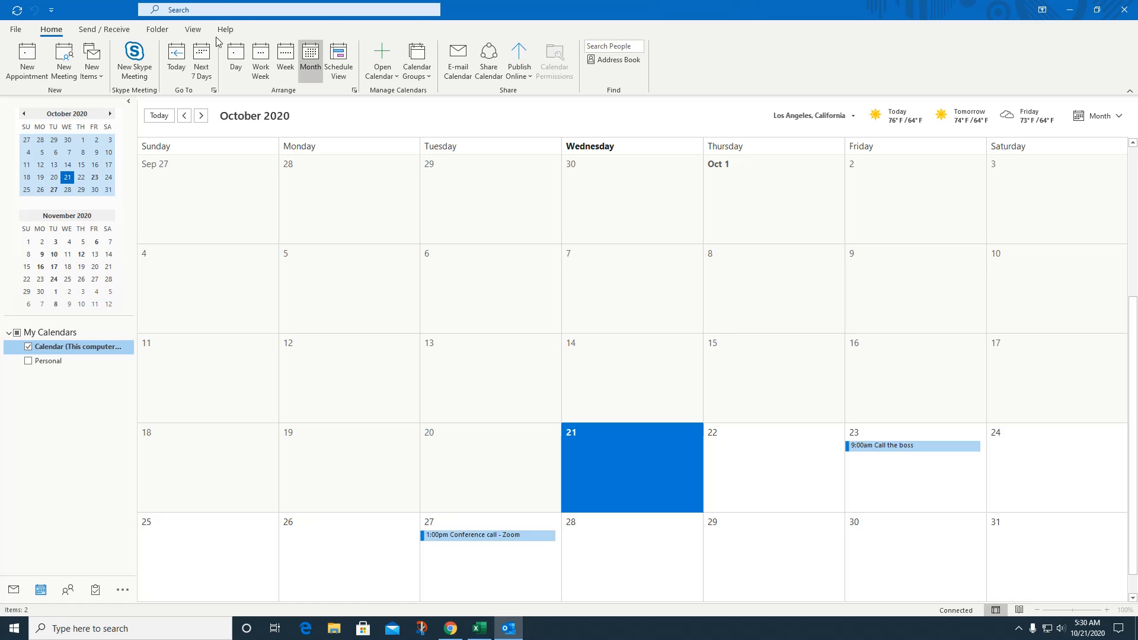
left_click(219, 10)
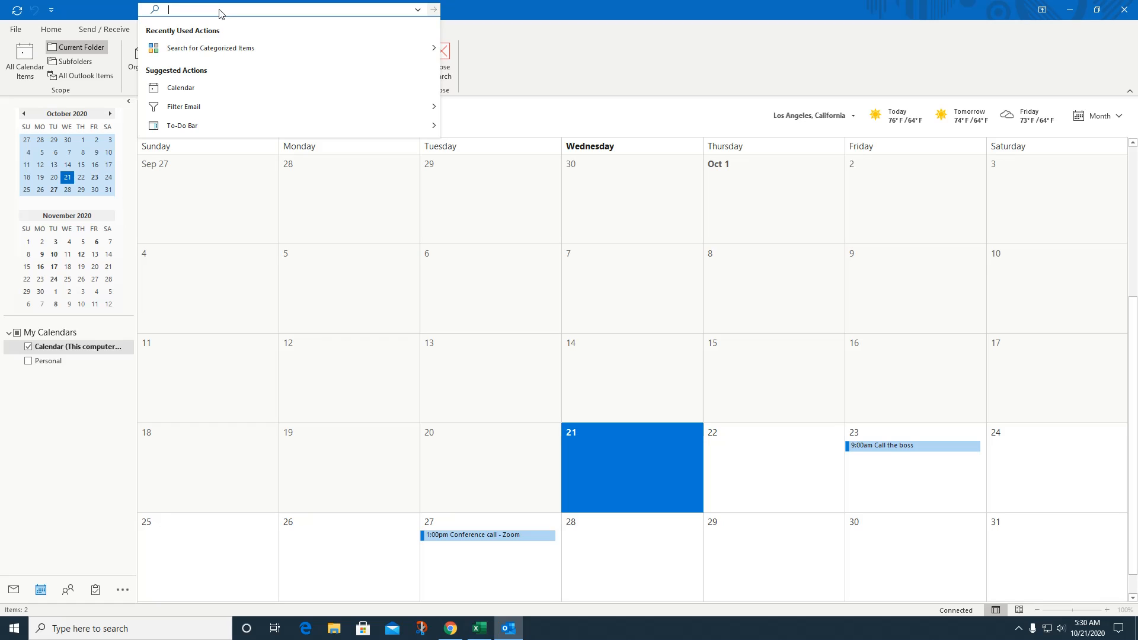
Step: Search the calendar for 'boss', then search for a second person's name
type("boss")
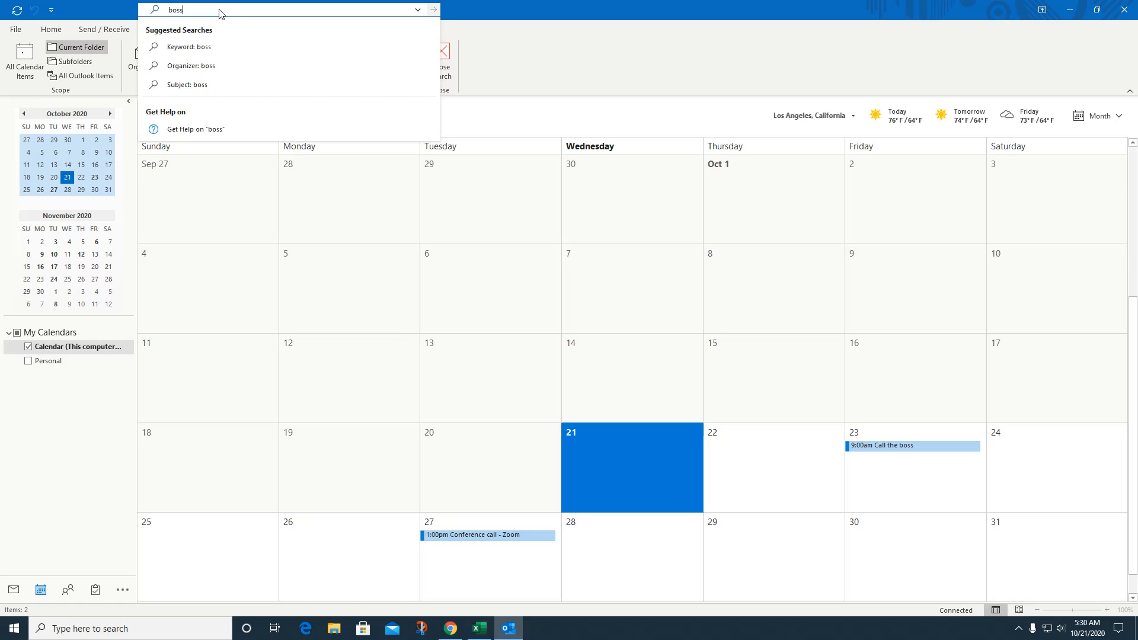
key("Return")
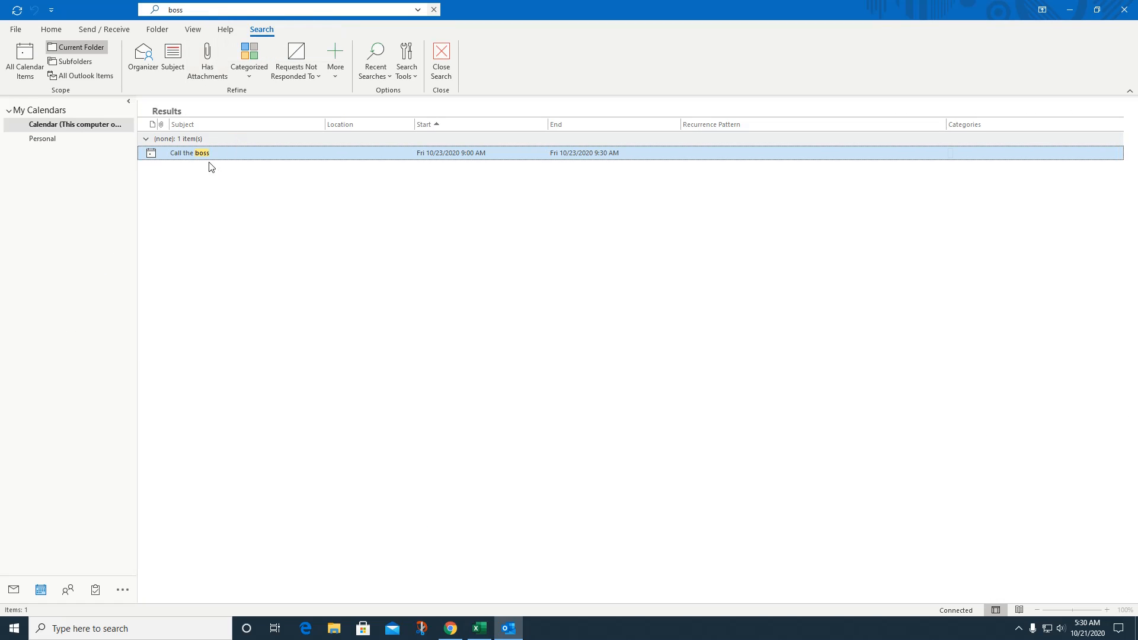
left_click(178, 10)
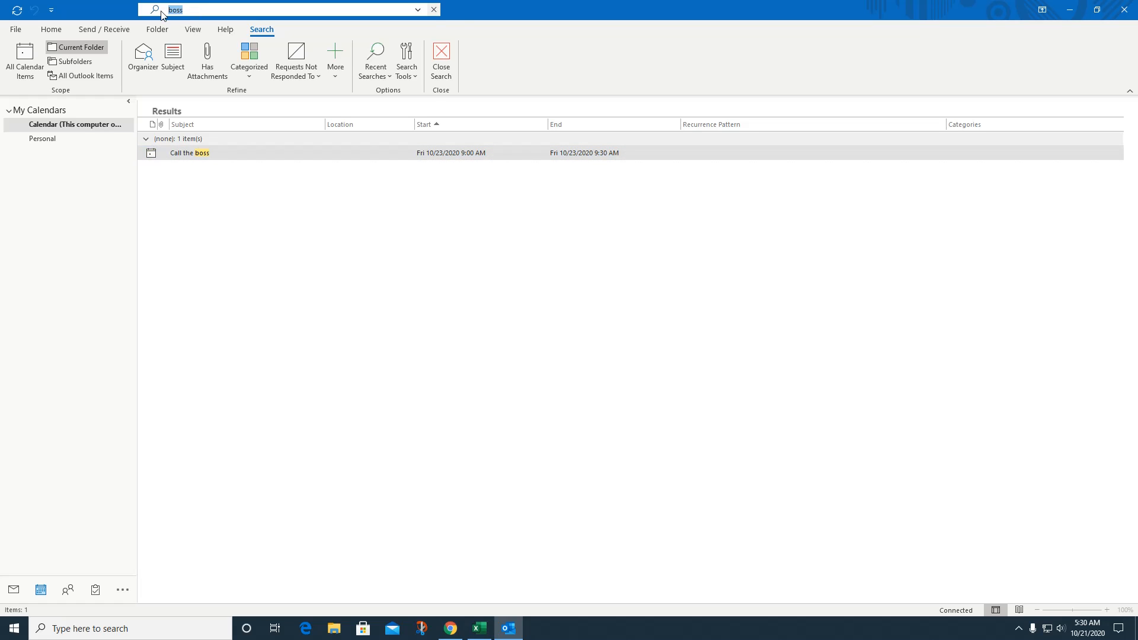
type("kate")
key("Return")
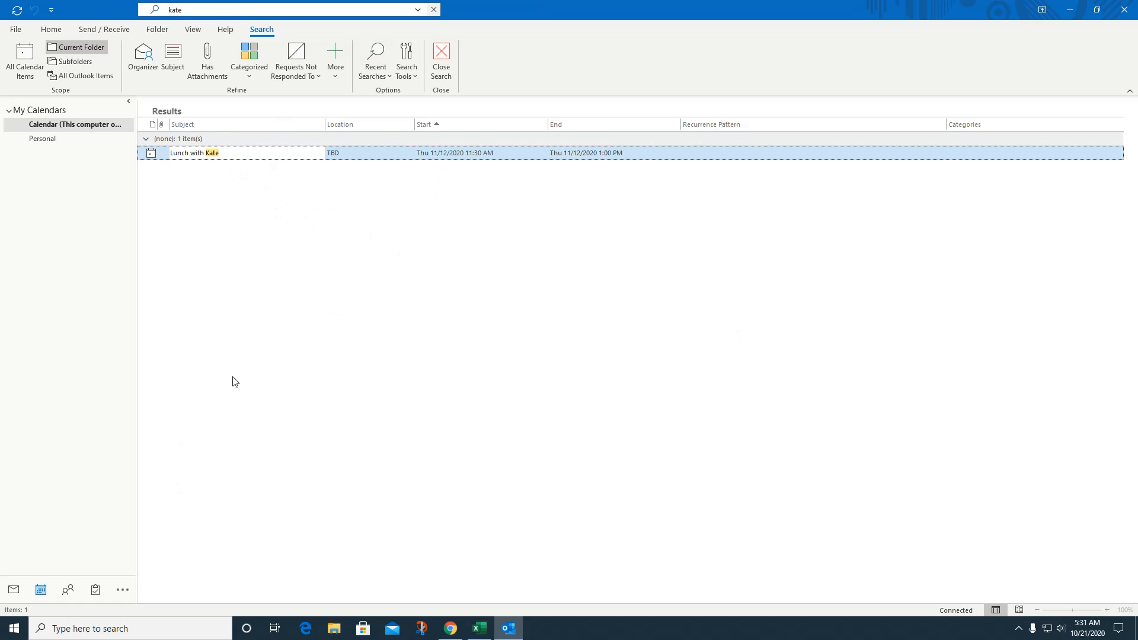
Step: Clear the search terms and close the search to return to the month calendar
left_click(197, 9)
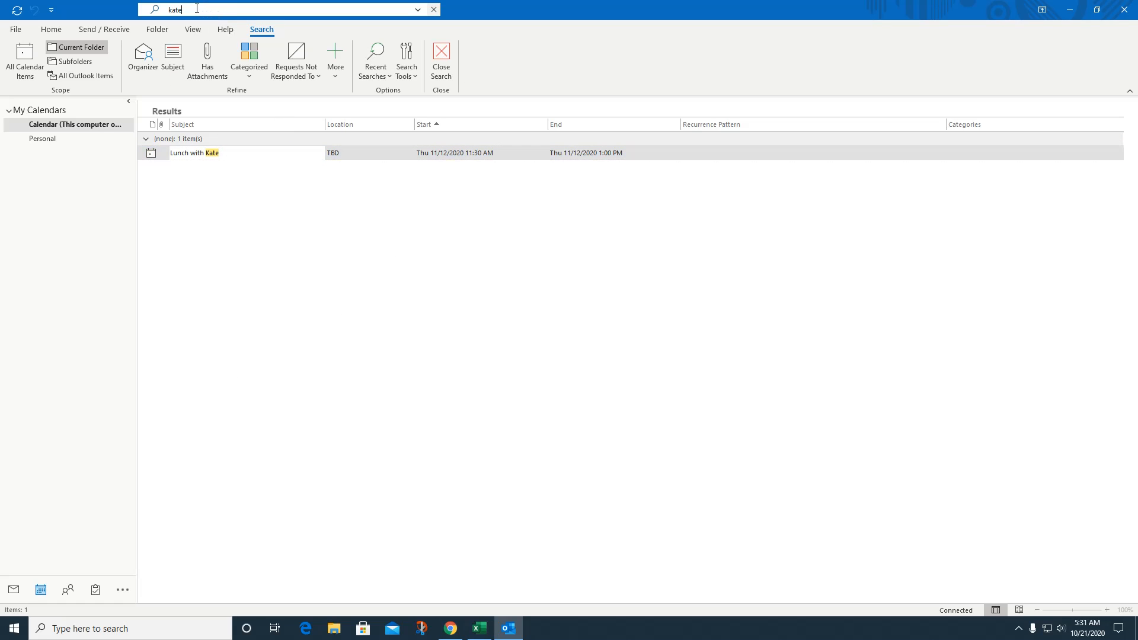
key("BackSpace")
key("BackSpace")
key("BackSpace")
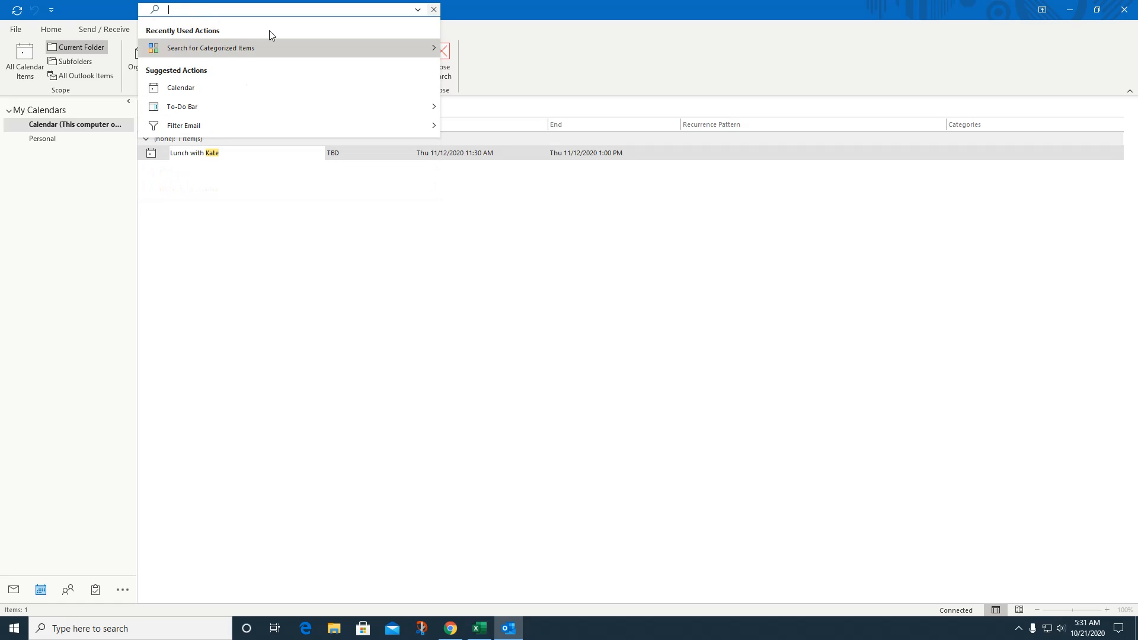
left_click(220, 252)
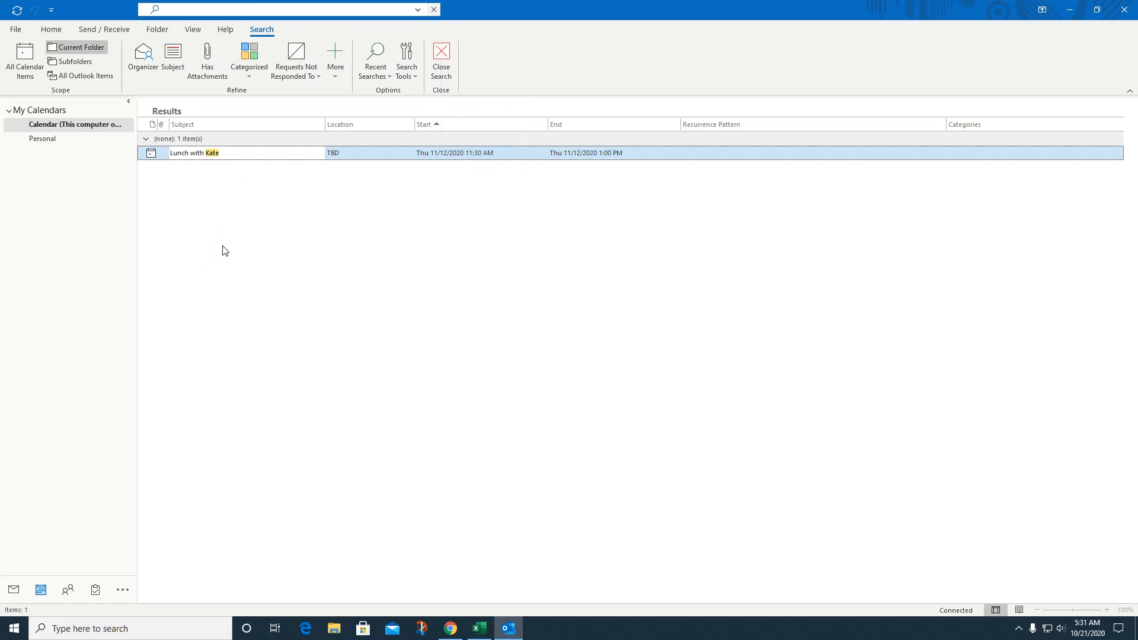
left_click(51, 30)
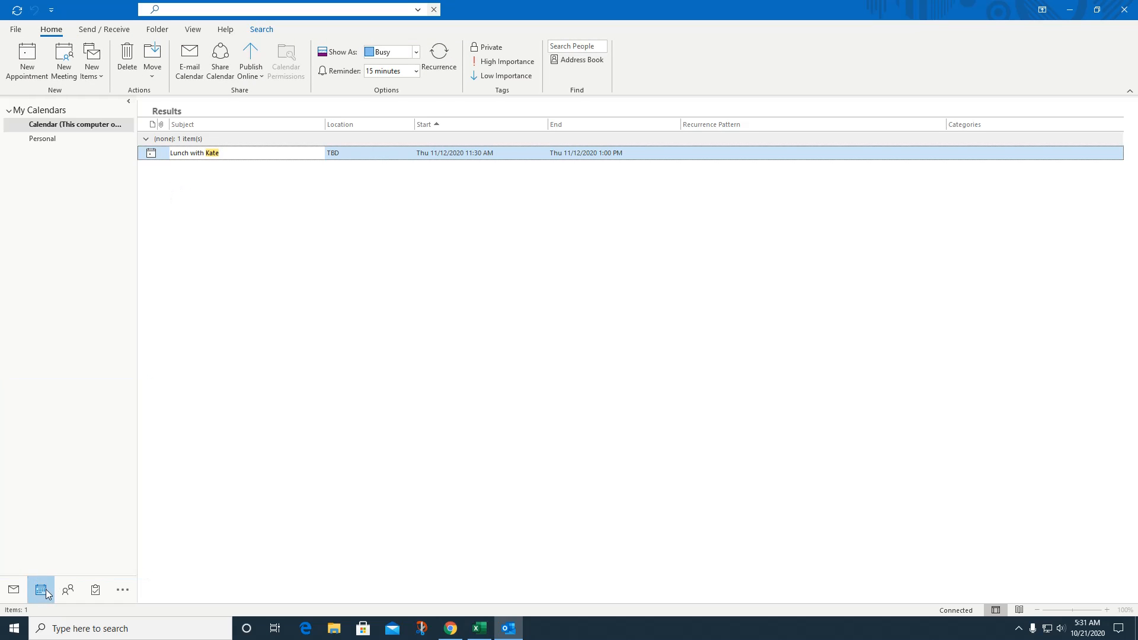
mouse_move(33, 599)
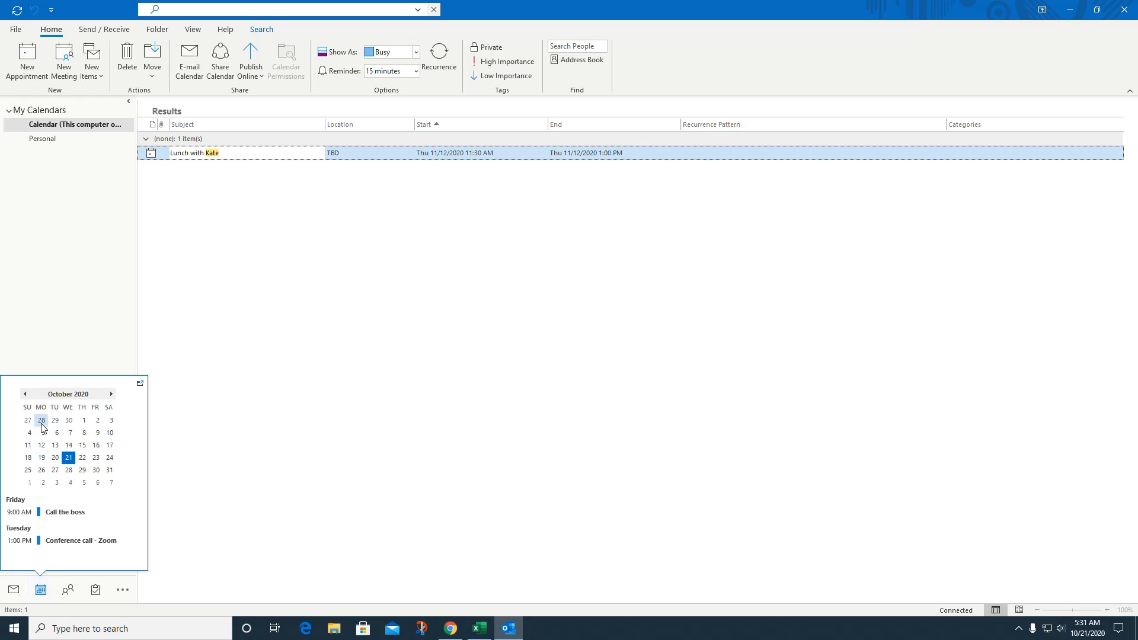
scroll(41, 421, "up", 1)
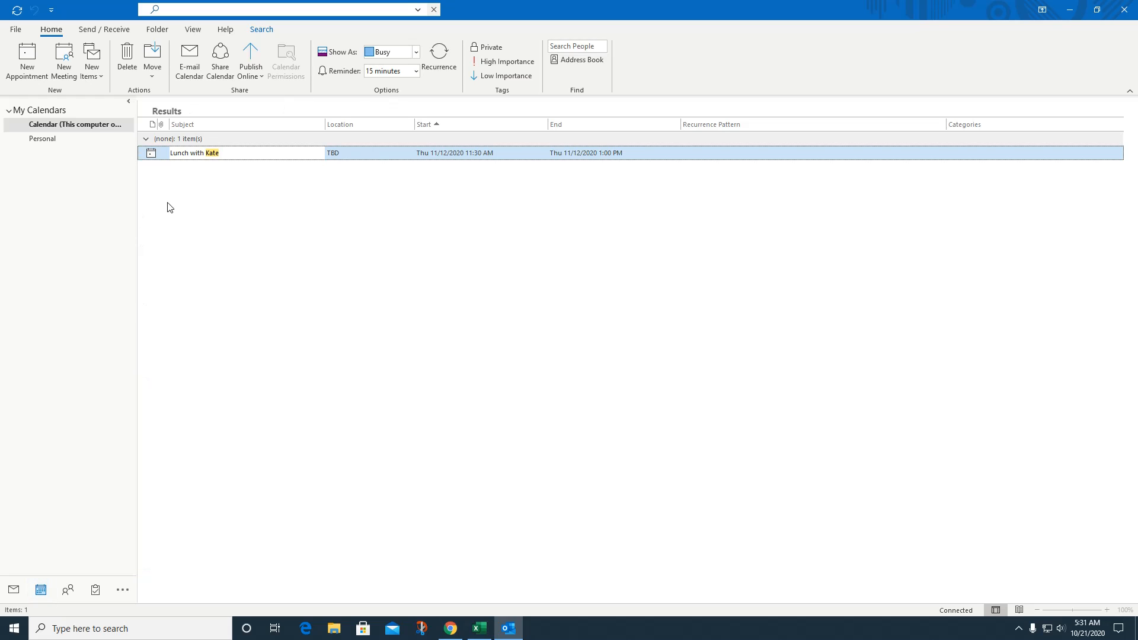
left_click(434, 10)
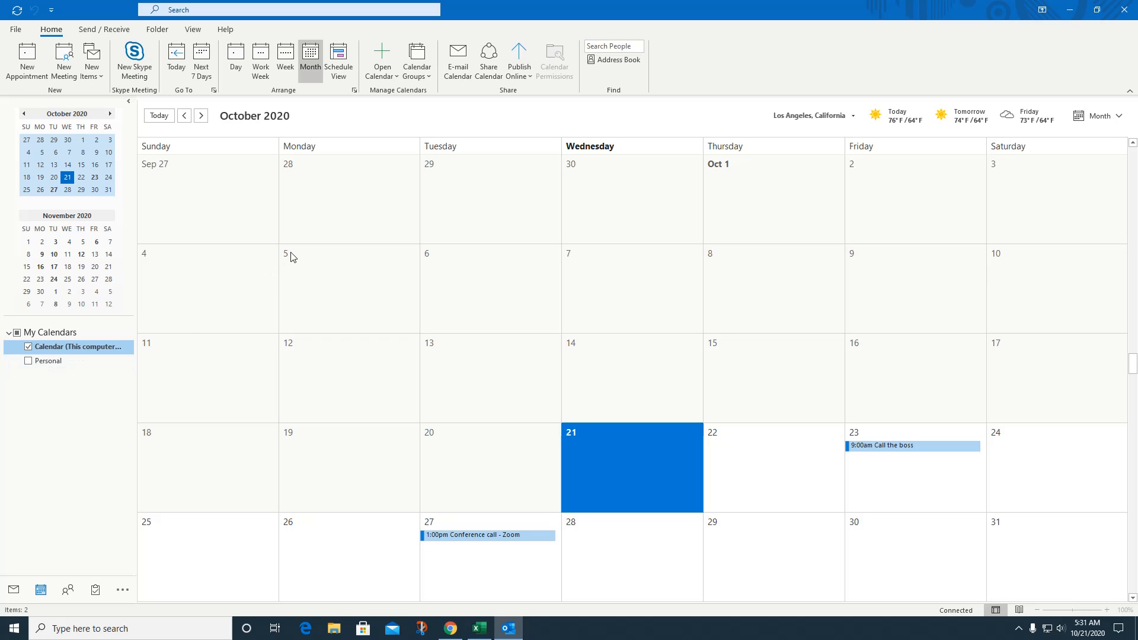
Step: Create a new blank Kids calendar and display it beside the main Calendar
left_click(398, 77)
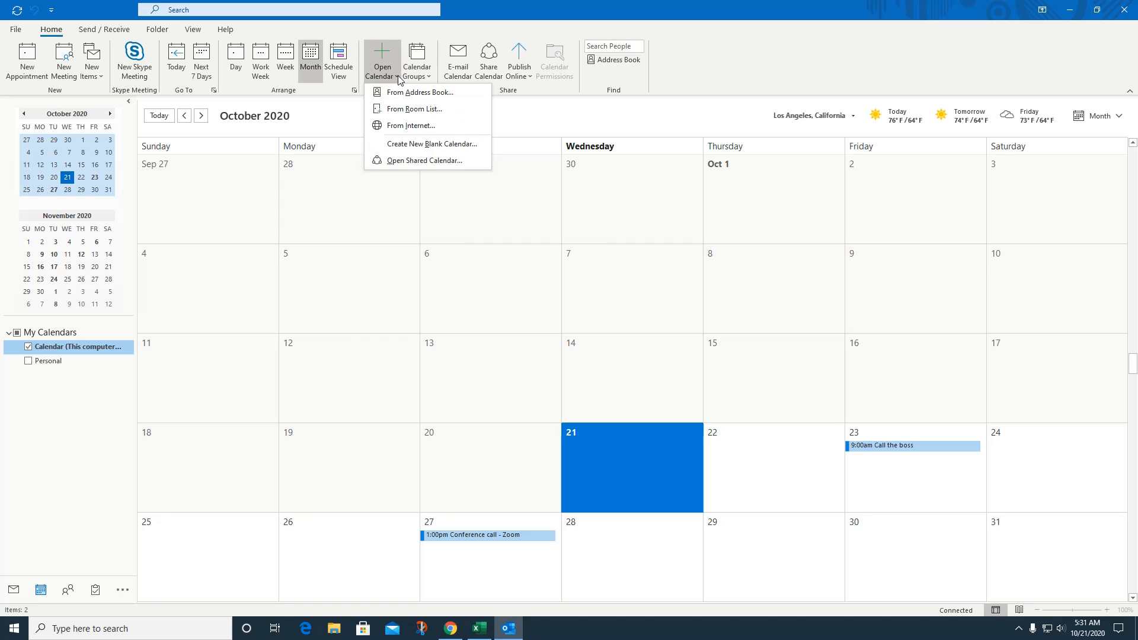
left_click(417, 150)
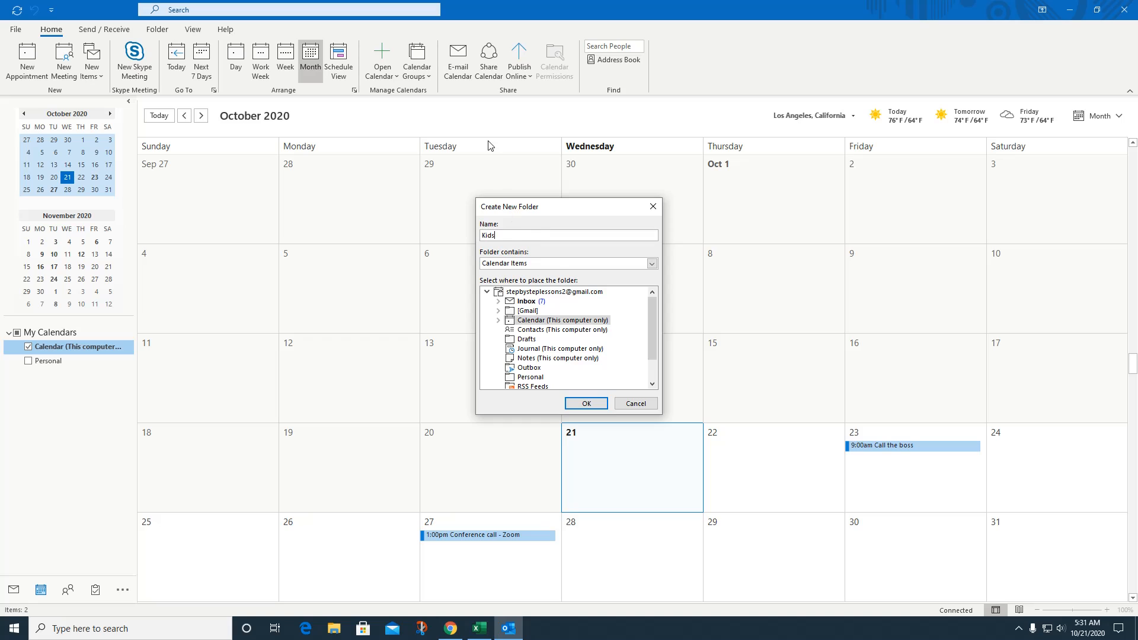
left_click(587, 404)
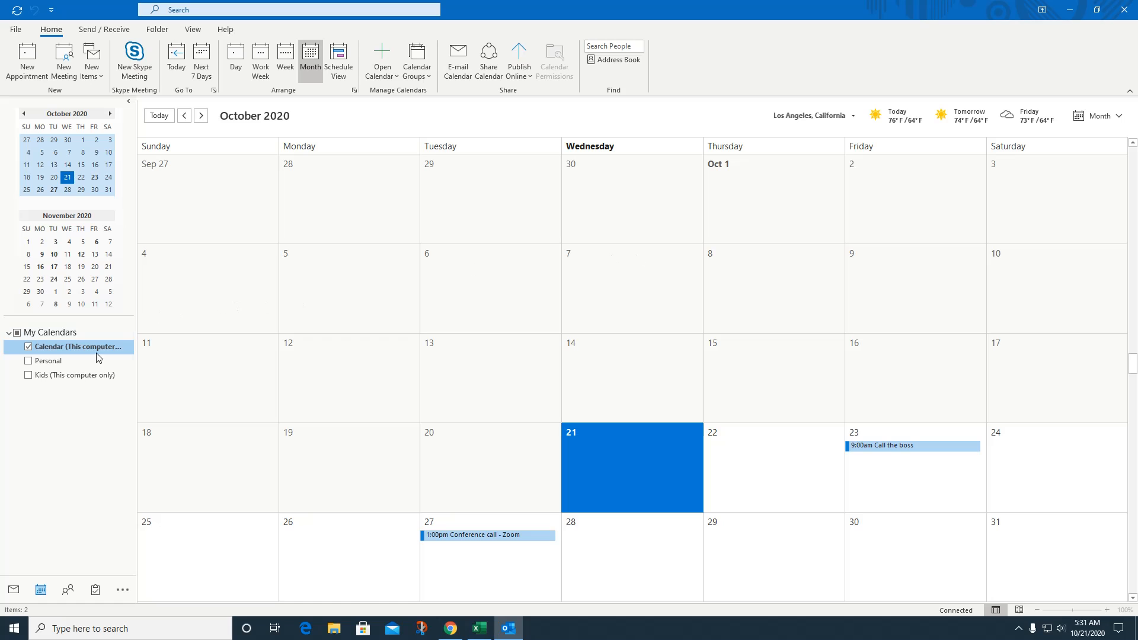
left_click(29, 376)
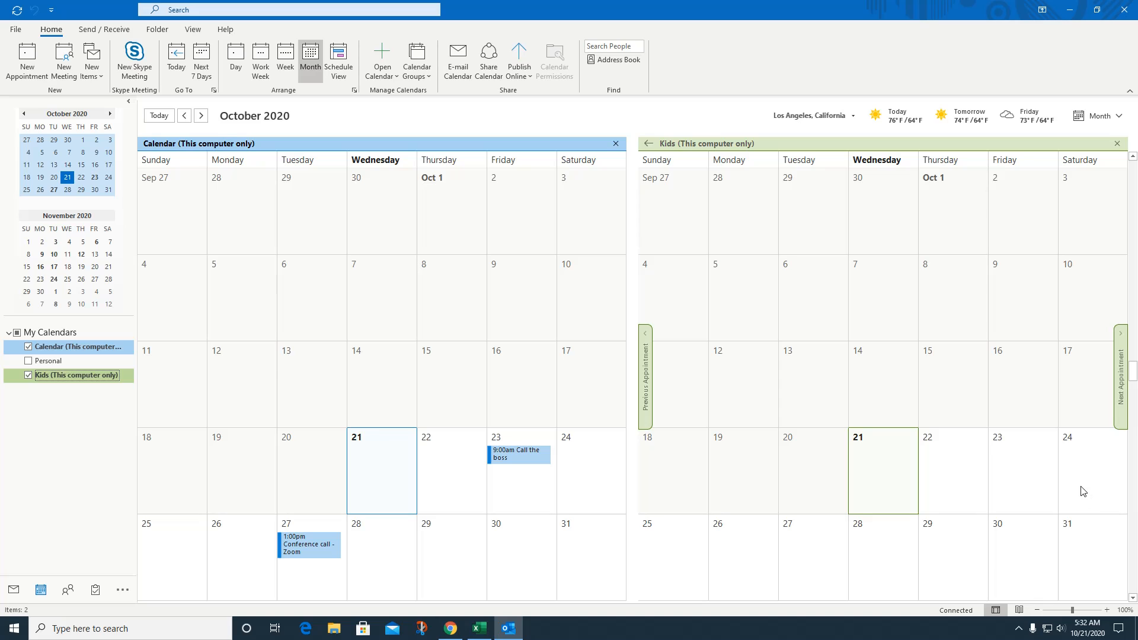
Step: Add a 'pick up kids at Sues' entry on Friday, October 23 in the Kids calendar
left_click(1028, 487)
left_click(1026, 482)
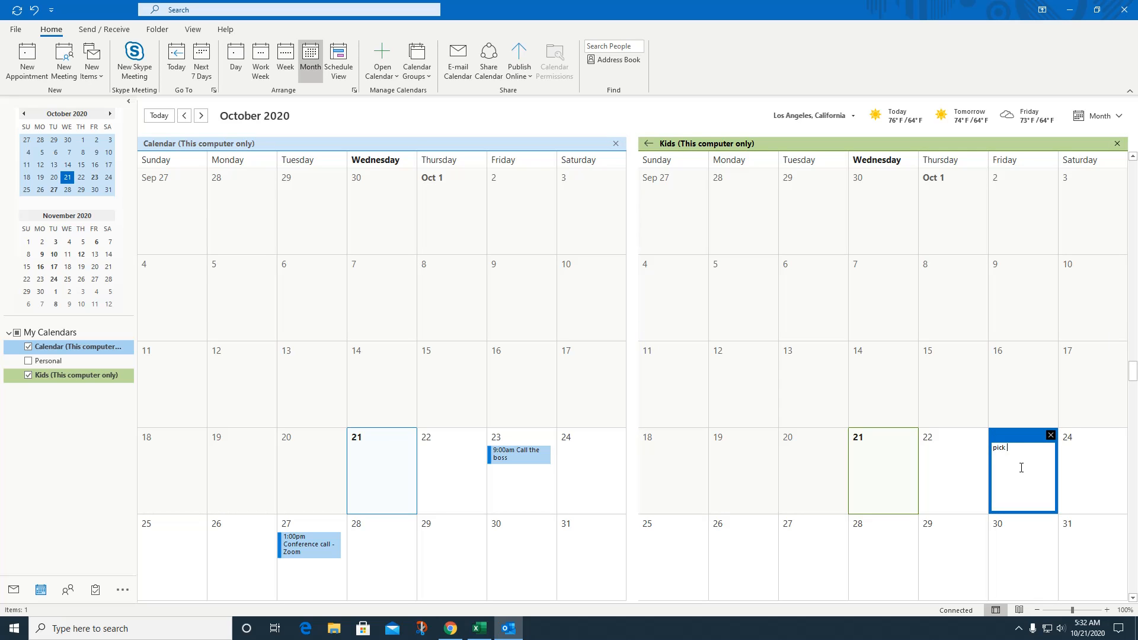
type("pick up kids at")
key("BackSpace")
type("Sues")
key("Return")
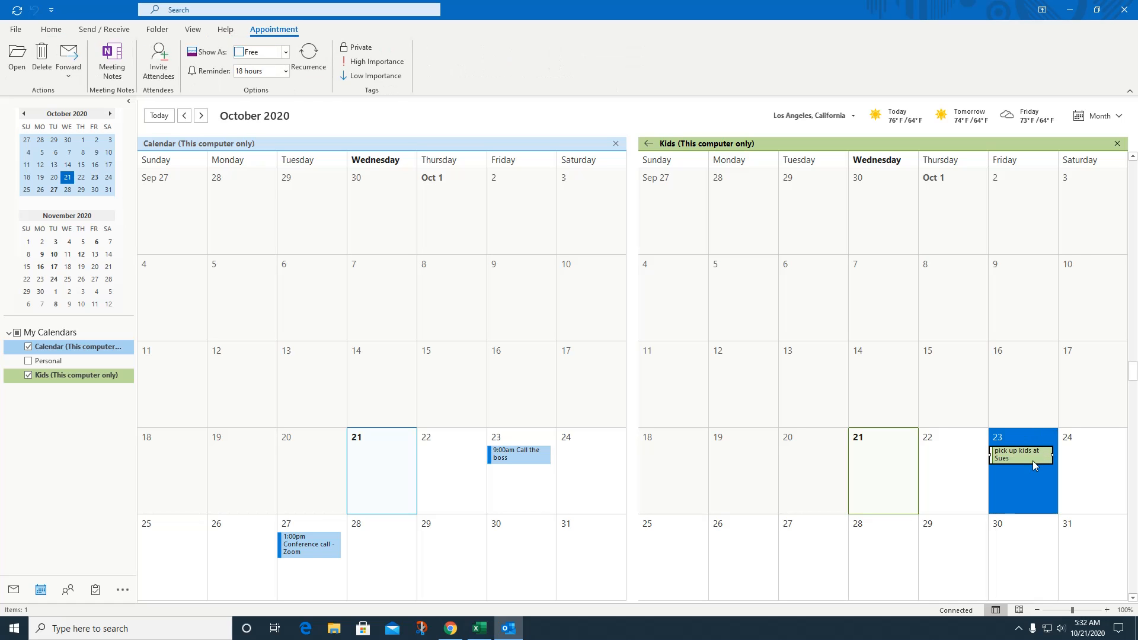
Step: Make the pick-up appointment timed at 3:30 PM, save it, and start an October 27 entry
double_click(1033, 461)
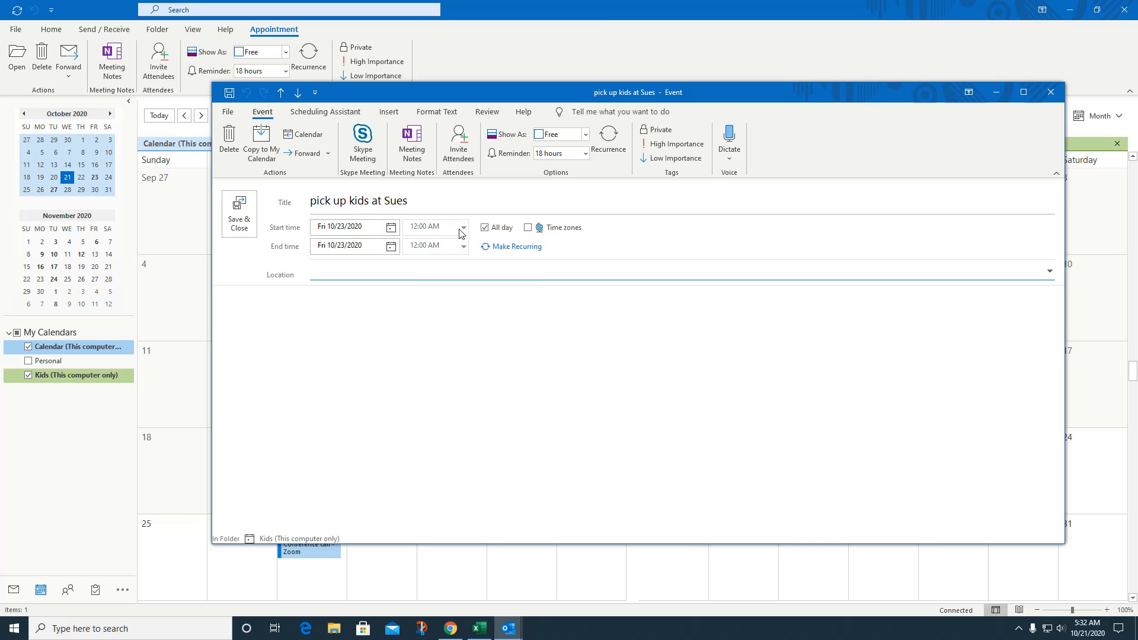
left_click(484, 228)
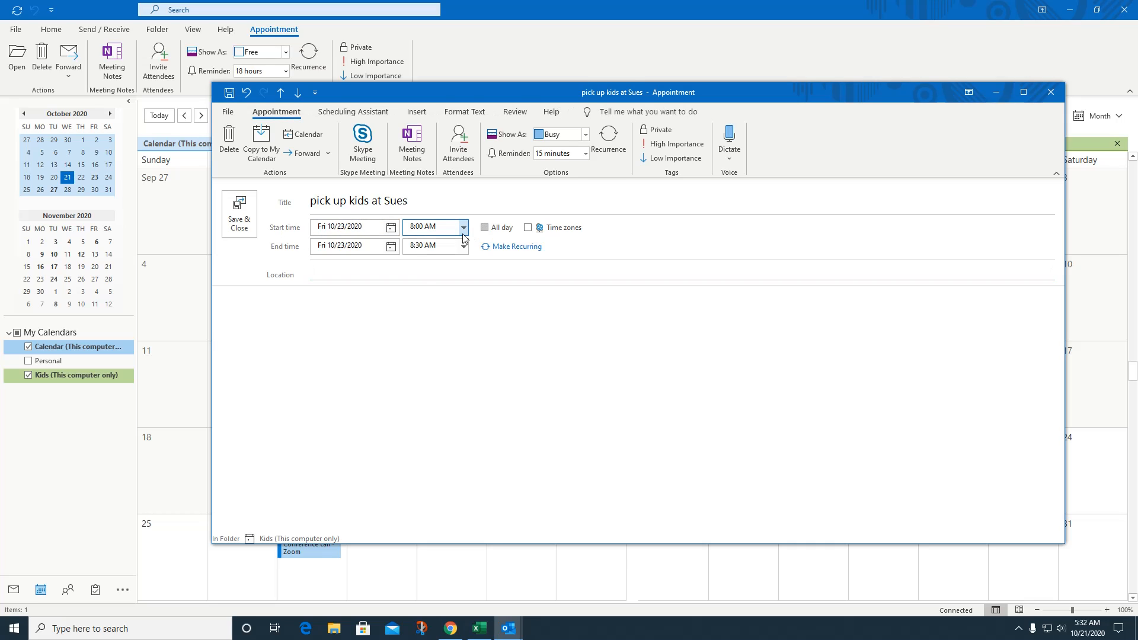
left_click(464, 227)
left_click_drag(463, 270, 464, 280)
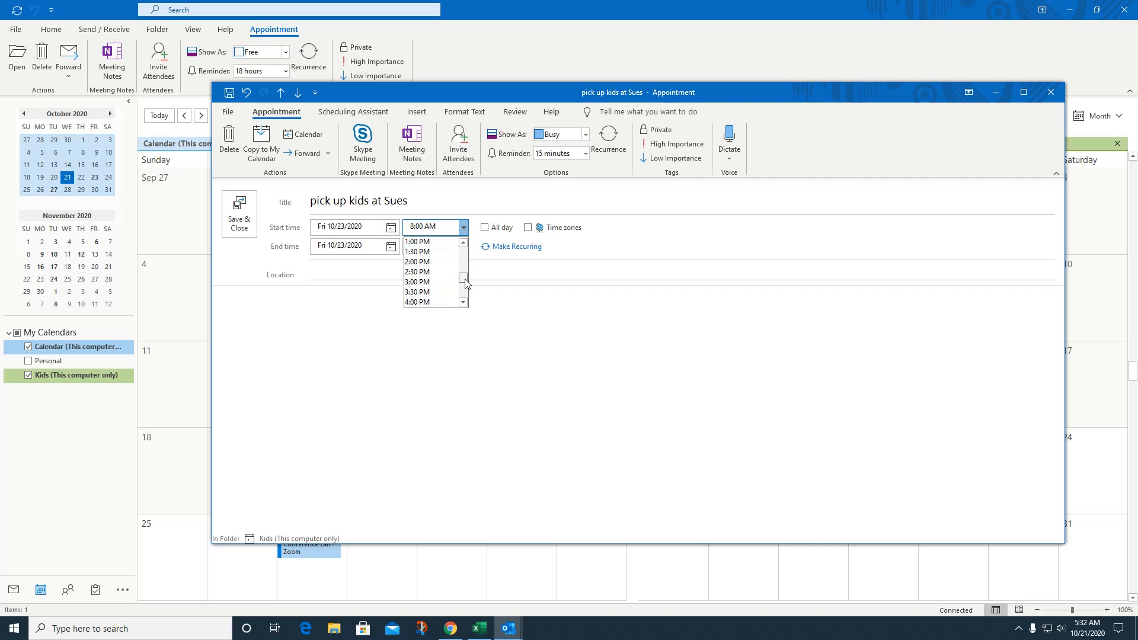
left_click(439, 292)
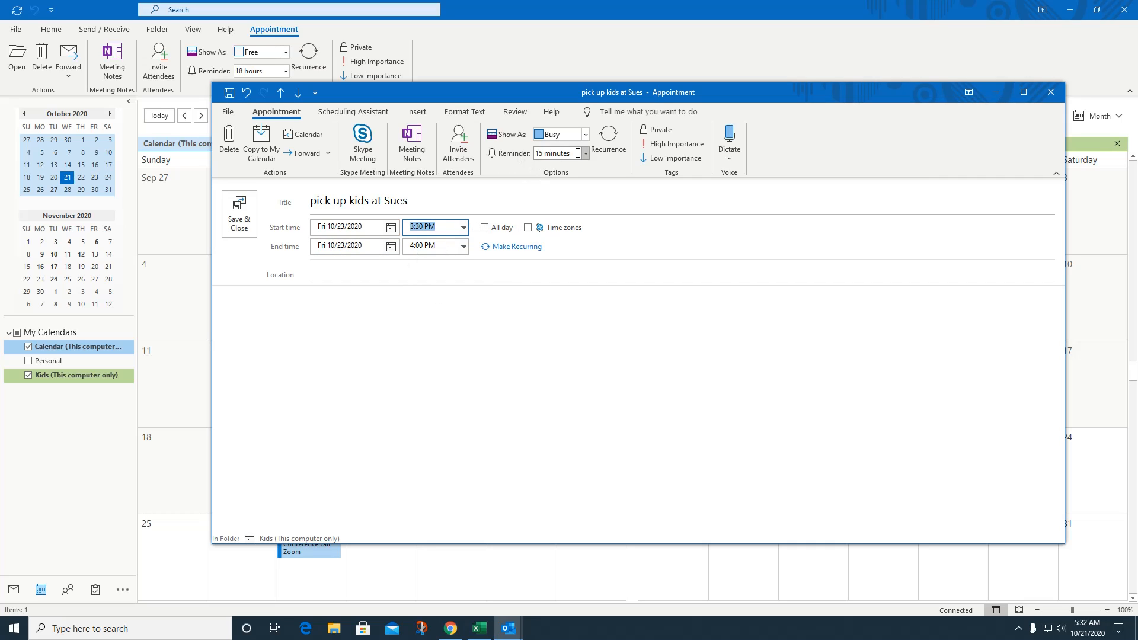
left_click(240, 215)
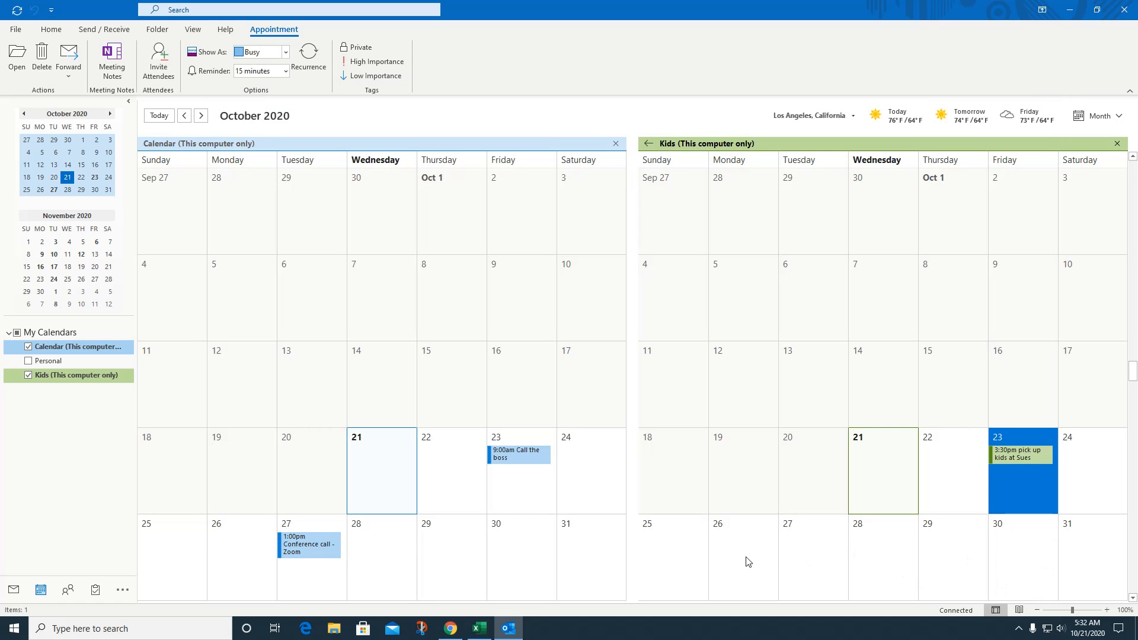
left_click(794, 559)
left_click(795, 560)
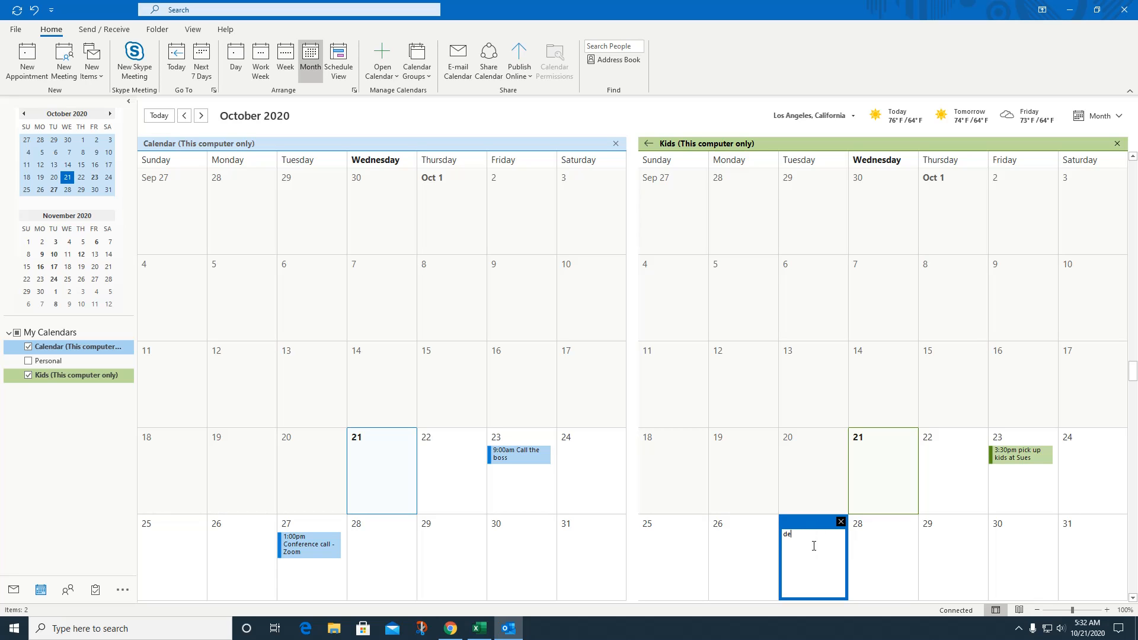
Step: Add a 'dentist appt' entry on October 27 in Kids and open its details
type("dentist appt")
left_click(855, 537)
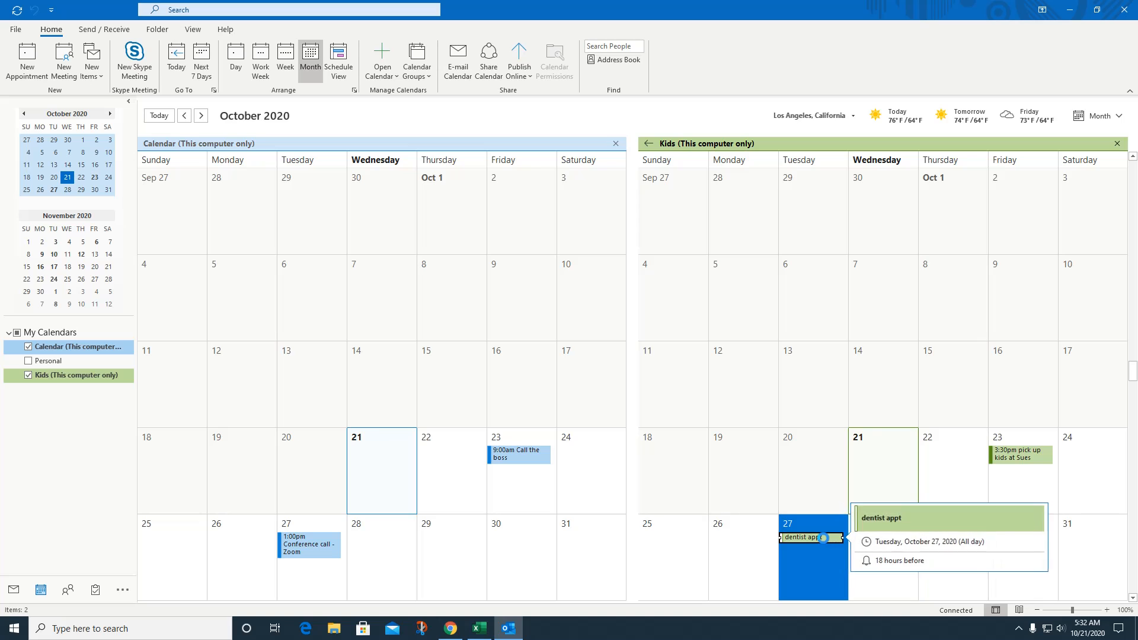
double_click(824, 537)
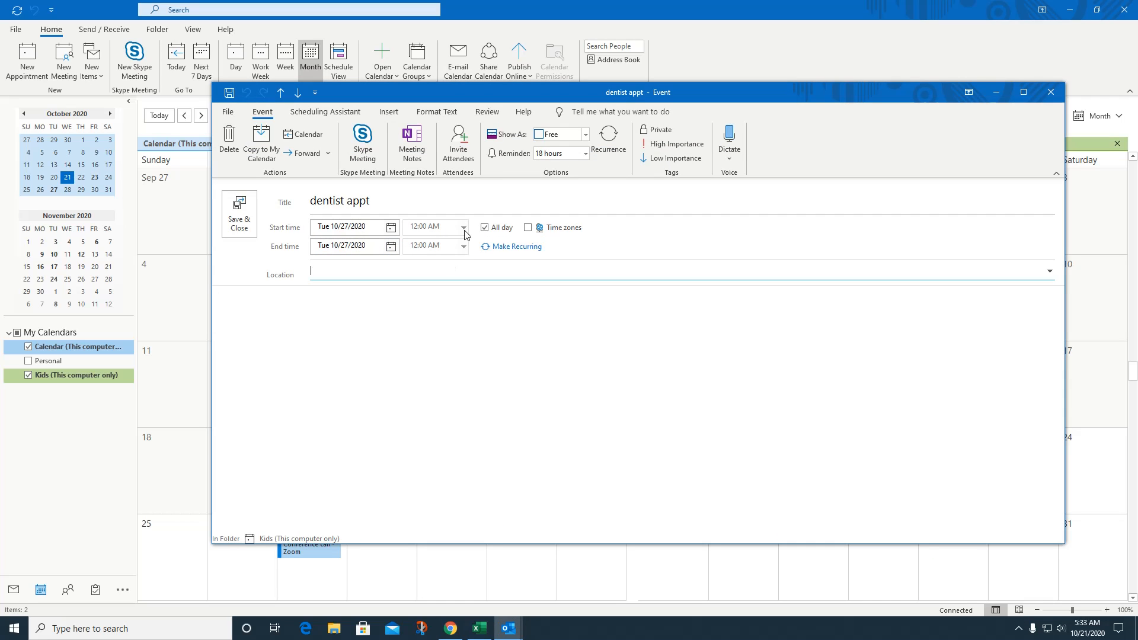
Step: Make the dentist appointment timed, from 10:30 AM to 12:00 PM
left_click(485, 227)
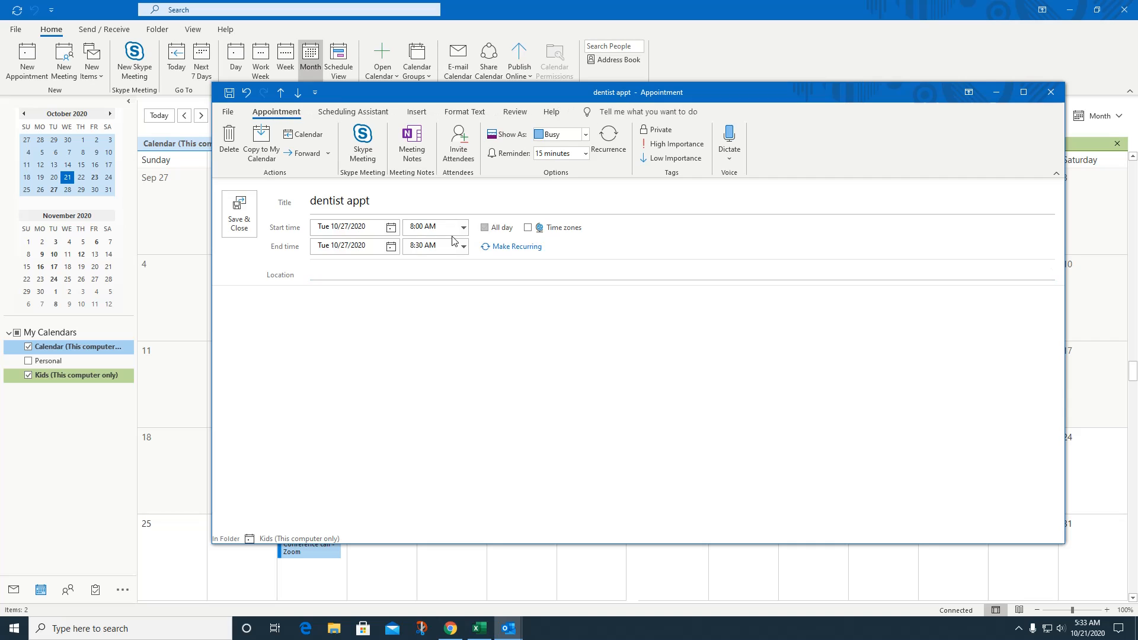
left_click(463, 228)
left_click(444, 292)
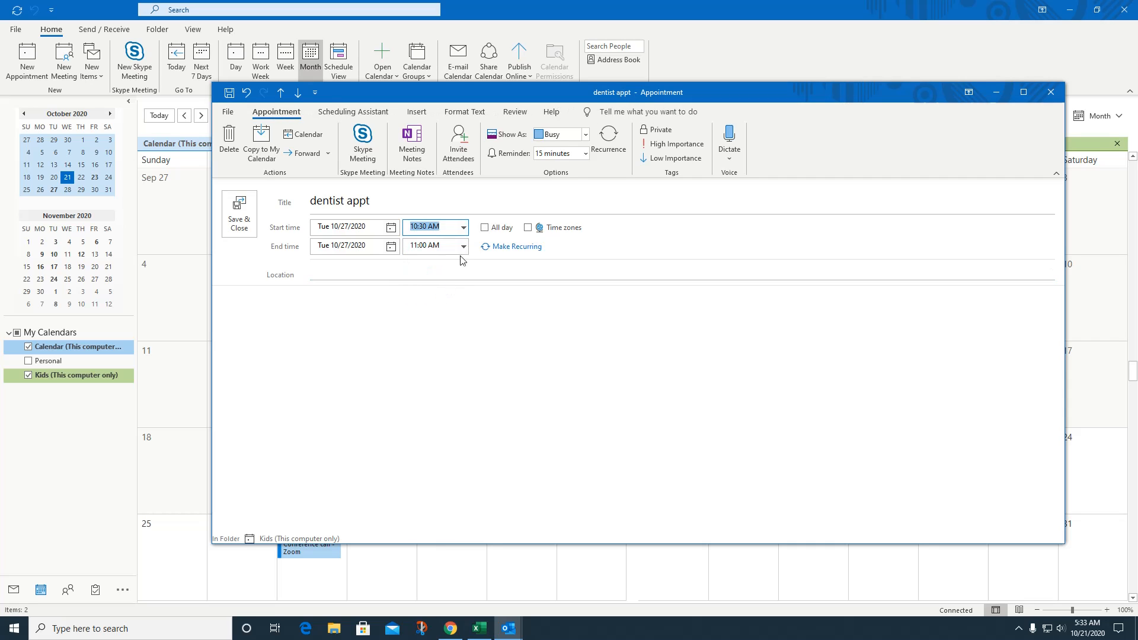
left_click(463, 247)
left_click(440, 291)
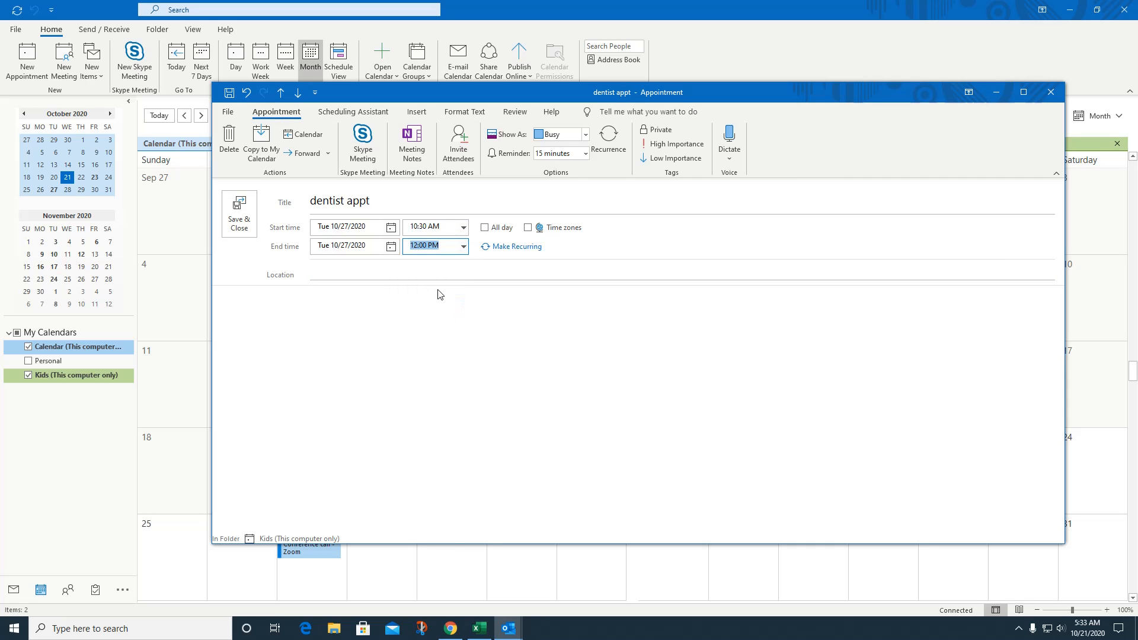
Step: Set the location to 'Dr Tooth' and add notes about the exam, cleaning and co-pay
left_click(348, 273)
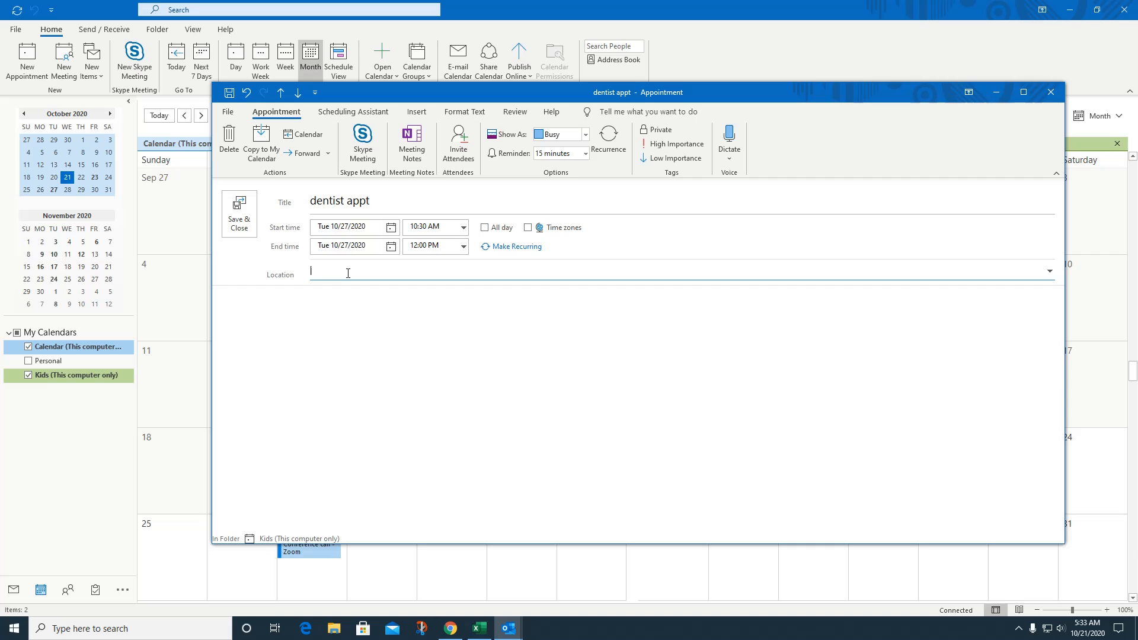
type("Dr Tooth")
key("Tab")
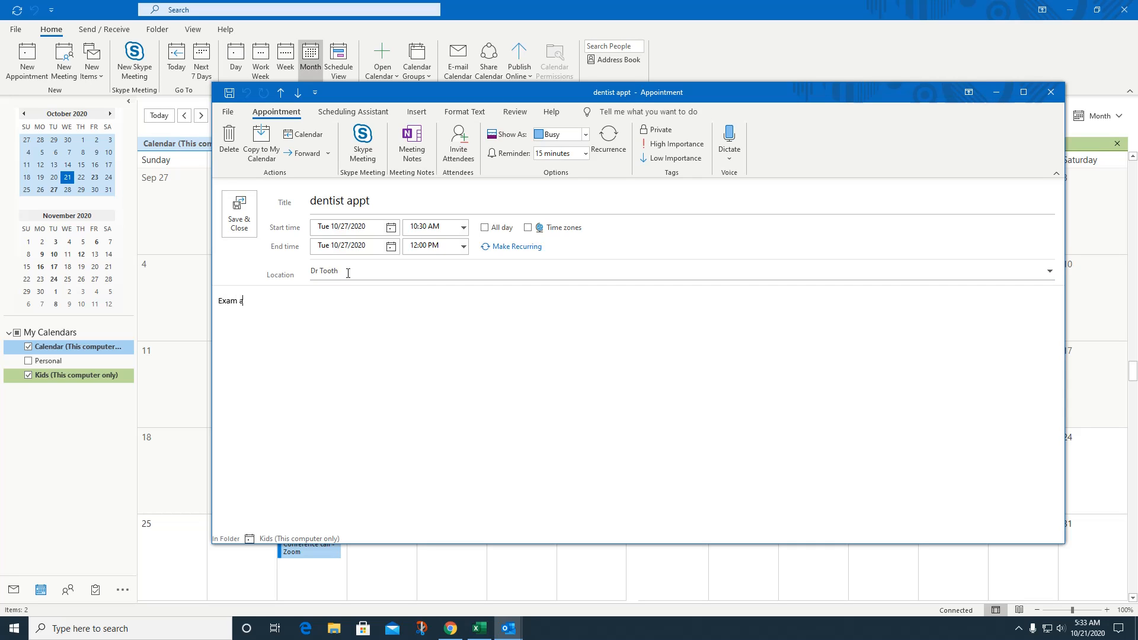
type("Exam and cleaning for bo")
type("S")
type("50 co")
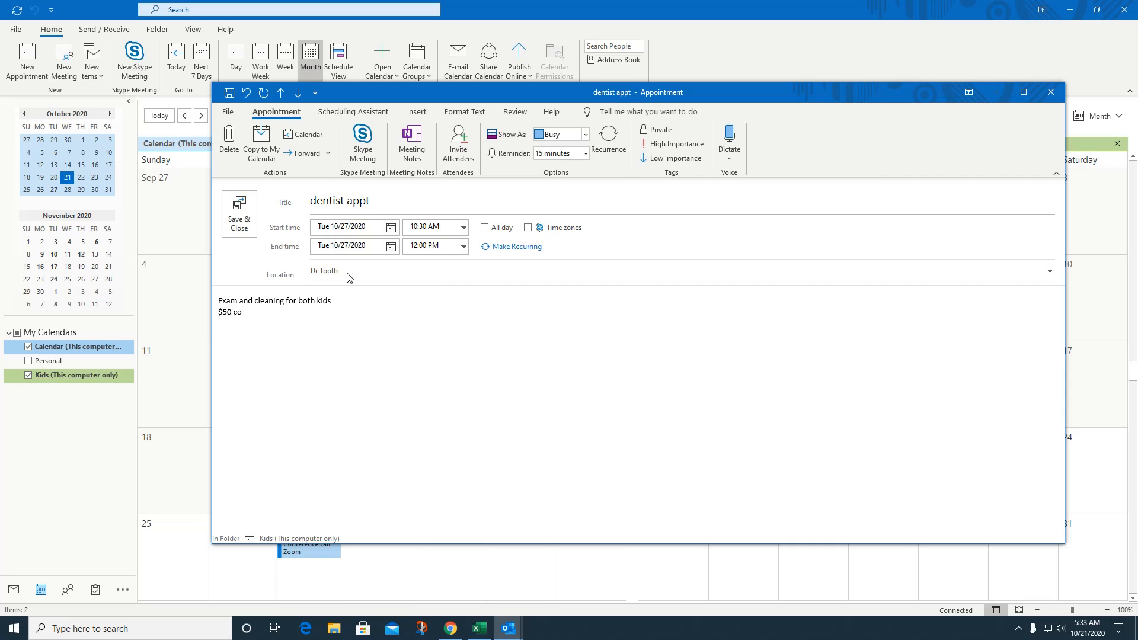
type(" pay per kid")
Step: Set a 1-day reminder and save the dentist appointment
left_click(585, 153)
left_click(563, 427)
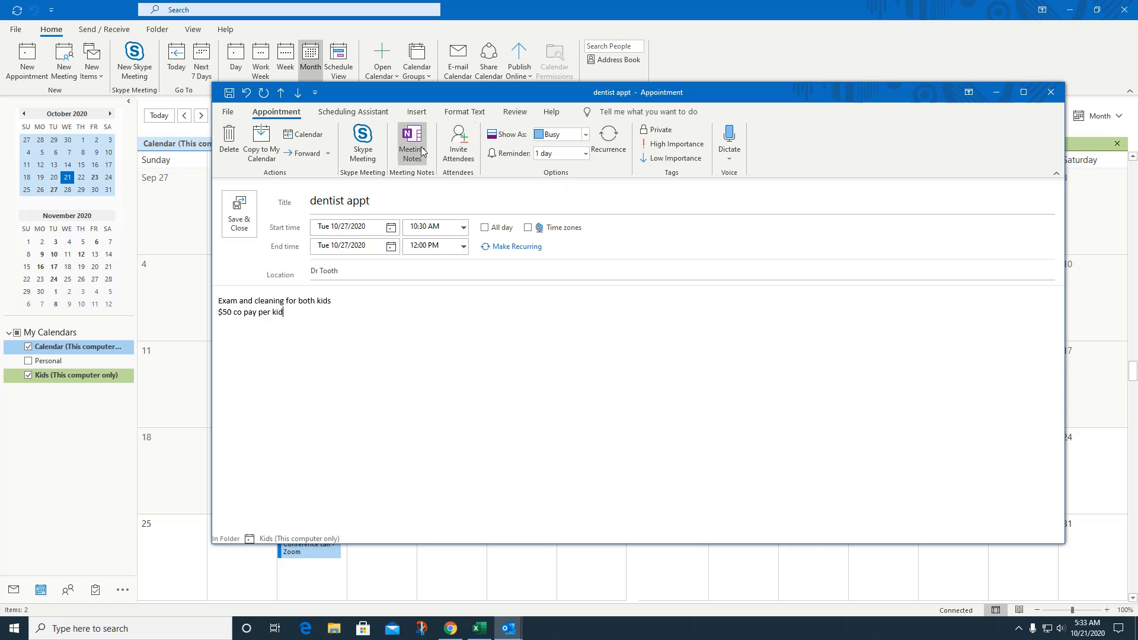
left_click(241, 233)
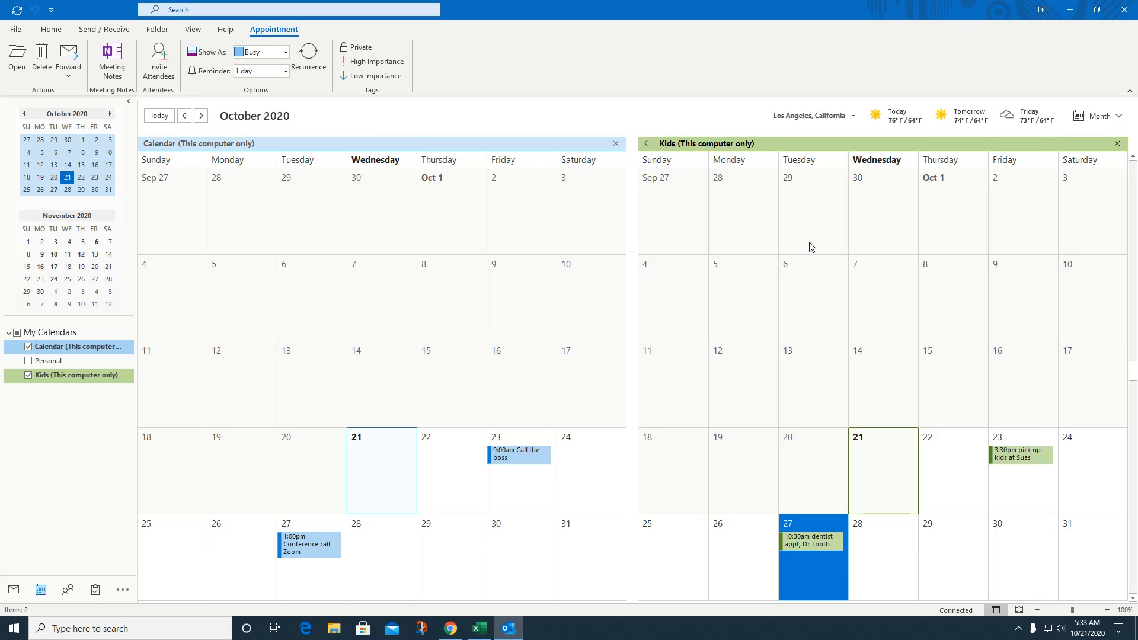
Step: Overlay Kids on the main Calendar, then add the Personal calendar to the overlay
left_click(648, 145)
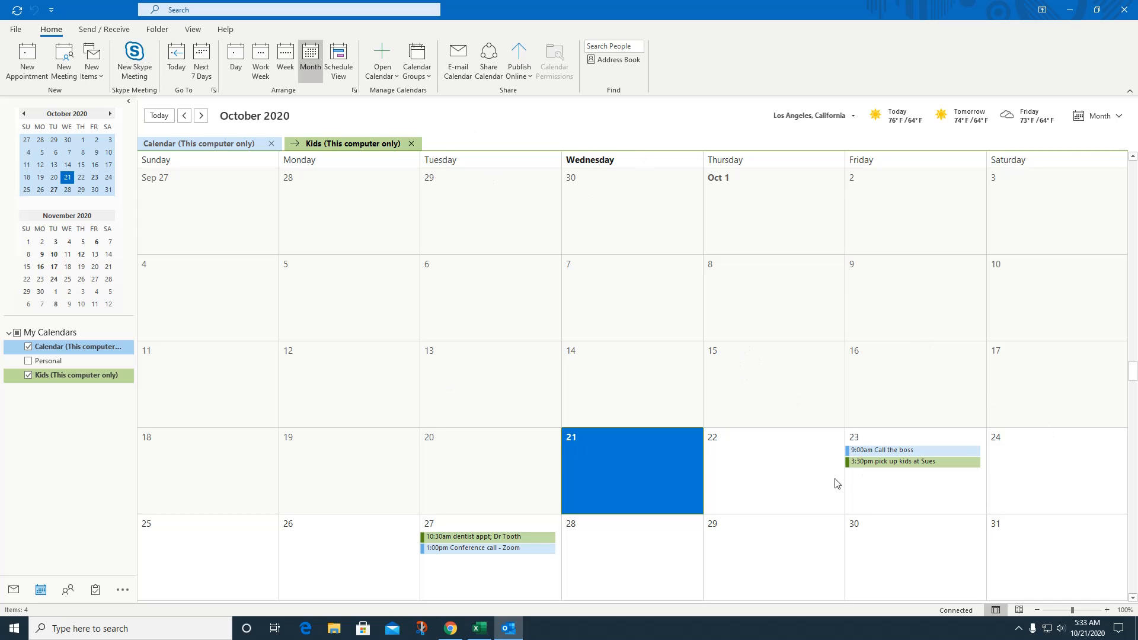
mouse_move(867, 468)
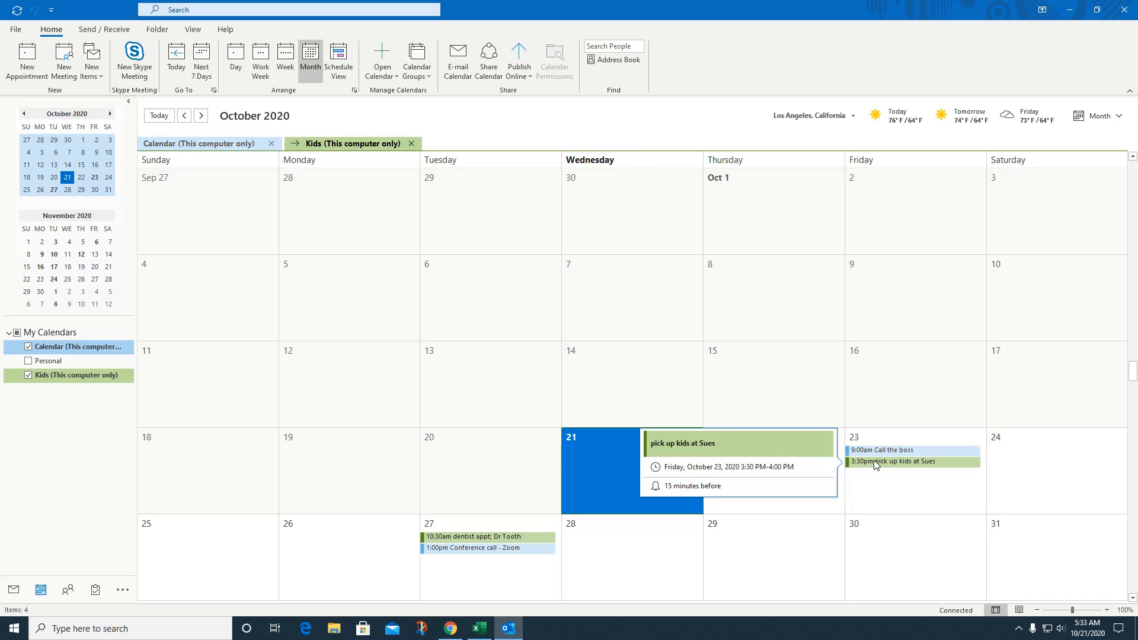
mouse_move(904, 454)
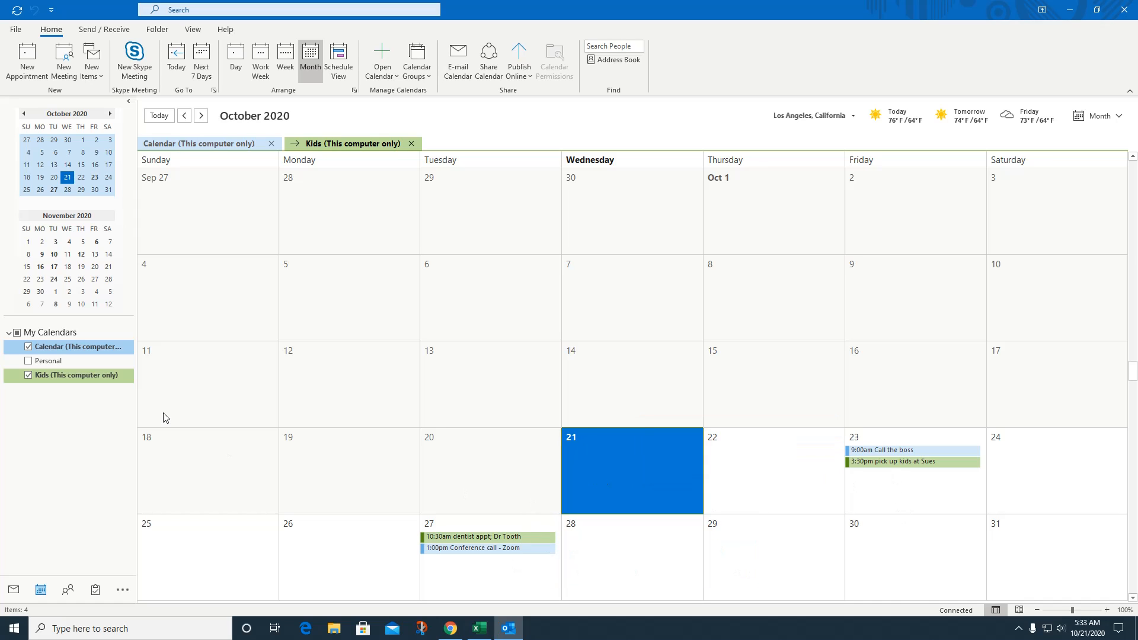
left_click(29, 361)
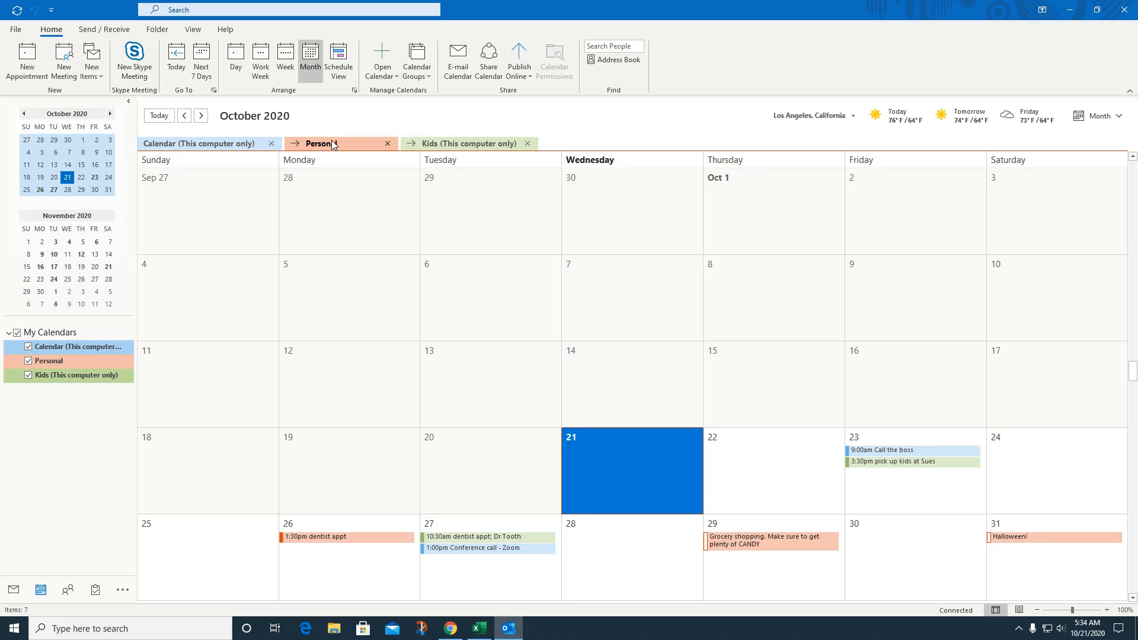
Step: Split Kids and Personal back out so Calendar, Personal and Kids appear side by side
left_click(465, 143)
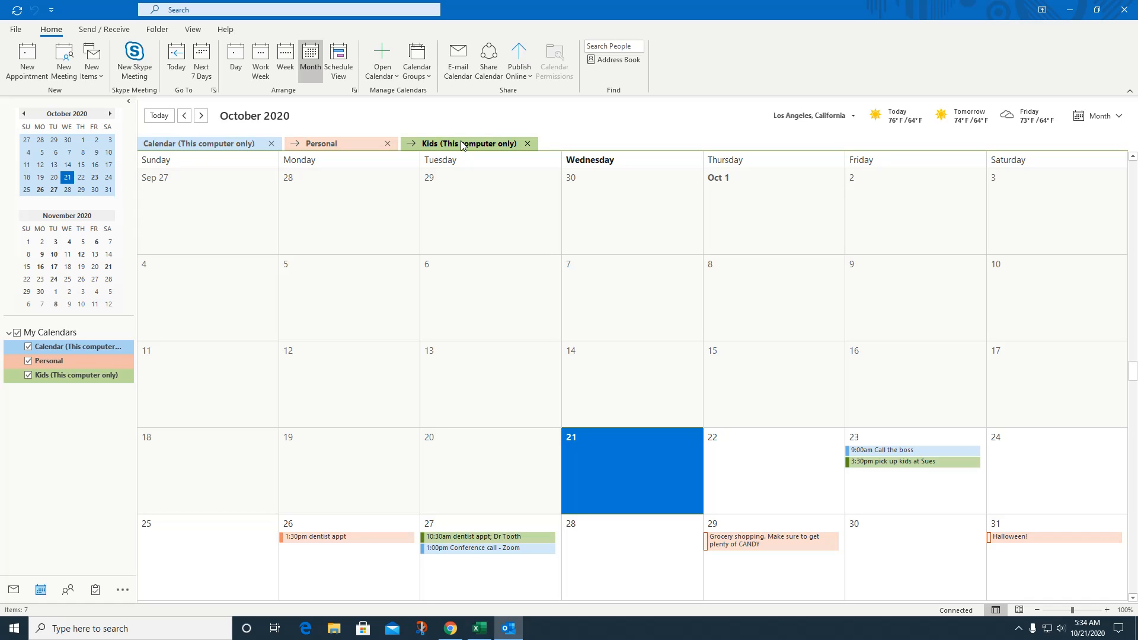
left_click(411, 147)
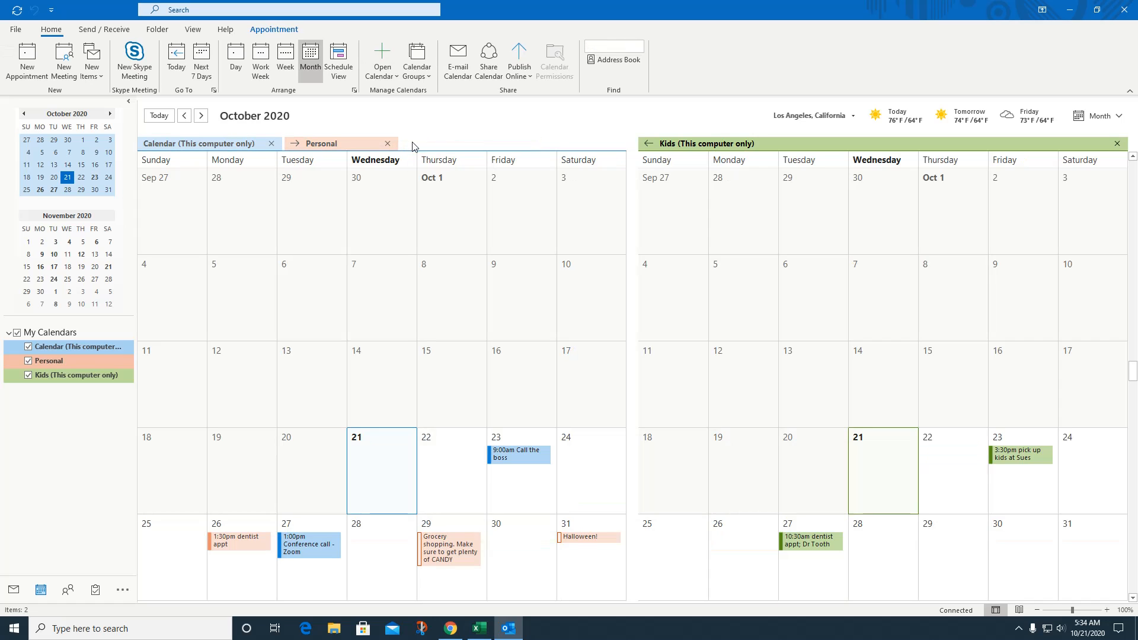
left_click(294, 145)
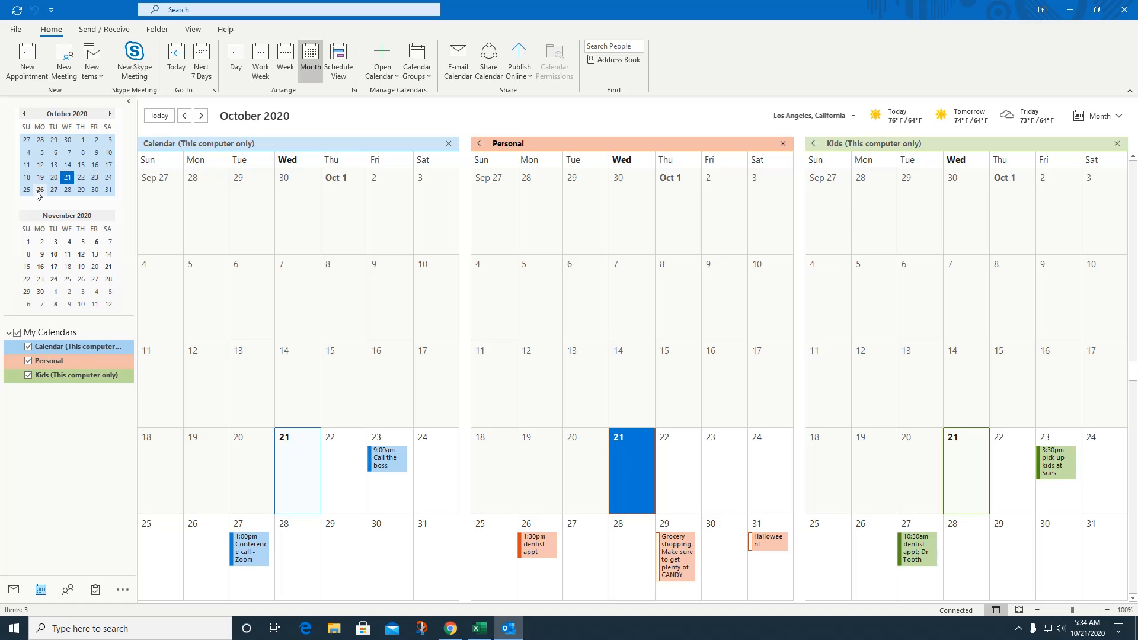
Step: Show only October 26–28 as days in all three calendars
left_click(66, 192)
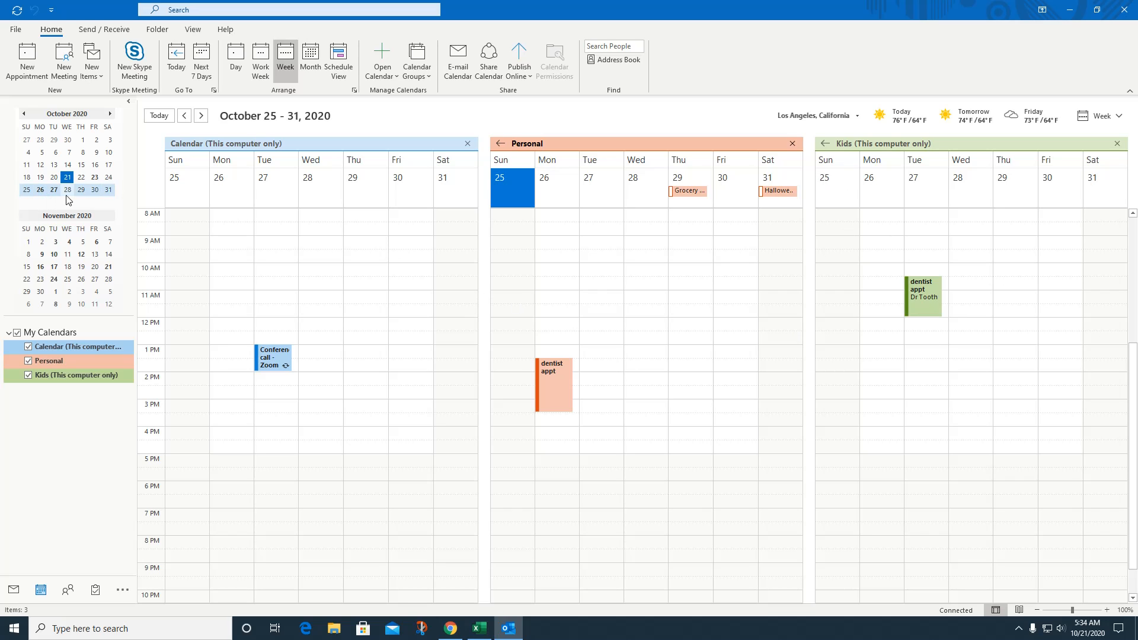
left_click_drag(67, 191, 40, 191)
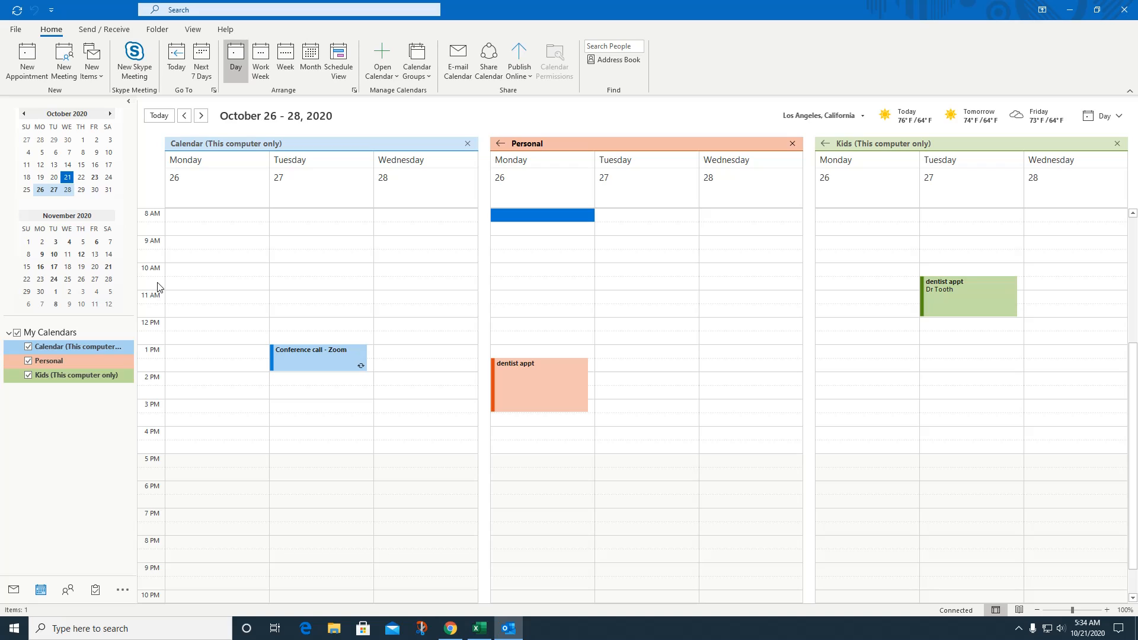